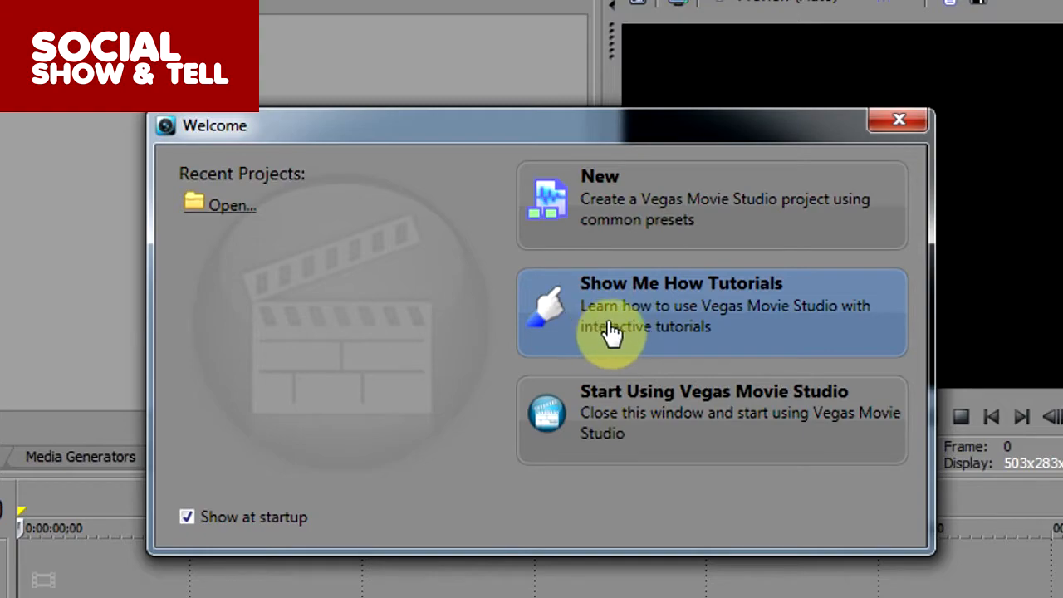
Open the How to Fade Video In and Out tutorial from Editing Video and Still Images, view its first step, and quit it.
click(662, 328)
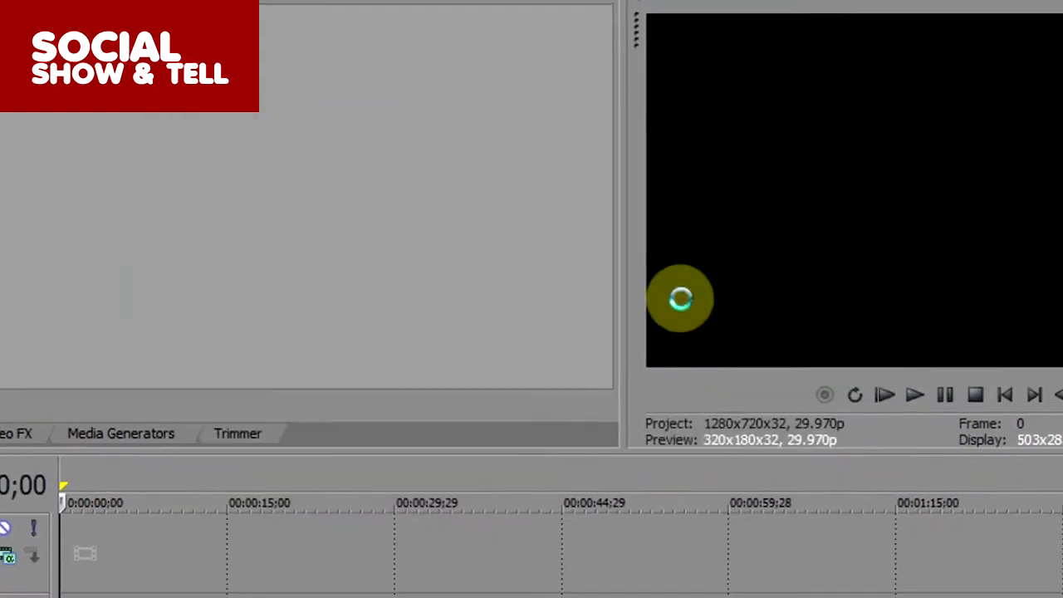
click(320, 396)
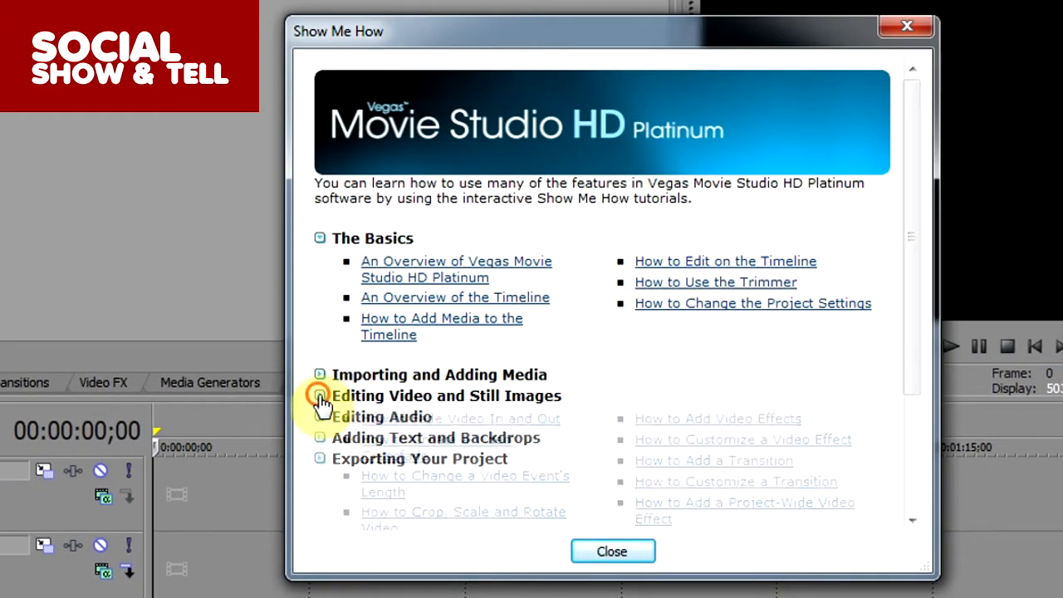
click(399, 420)
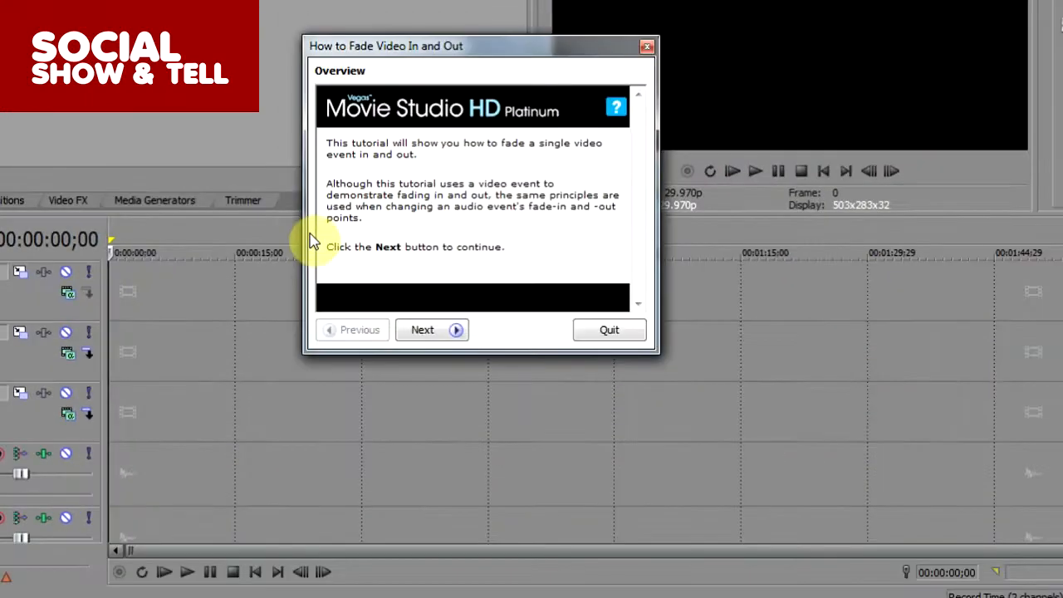
click(539, 538)
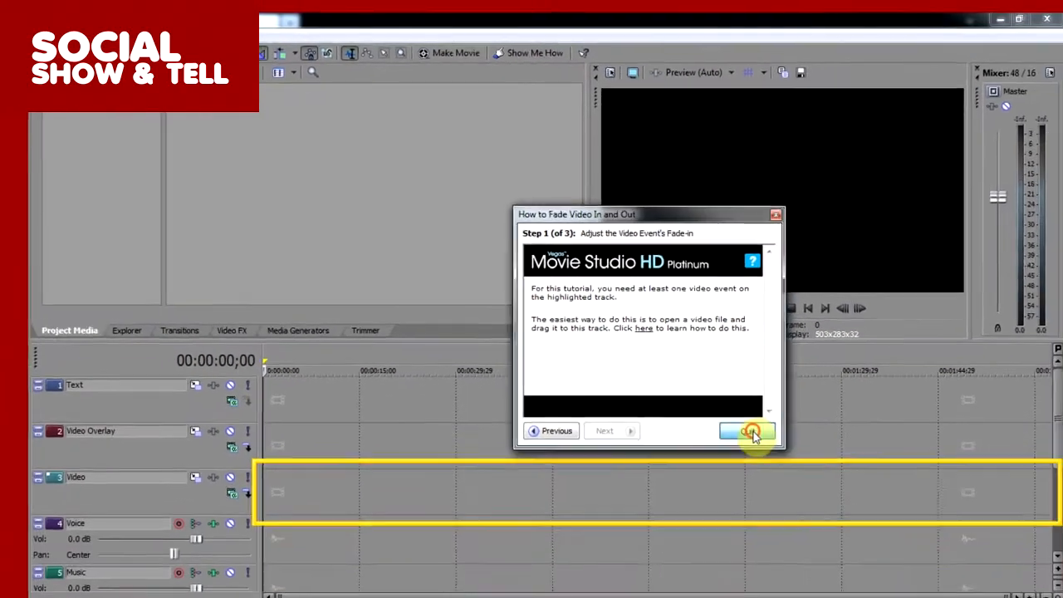
click(830, 530)
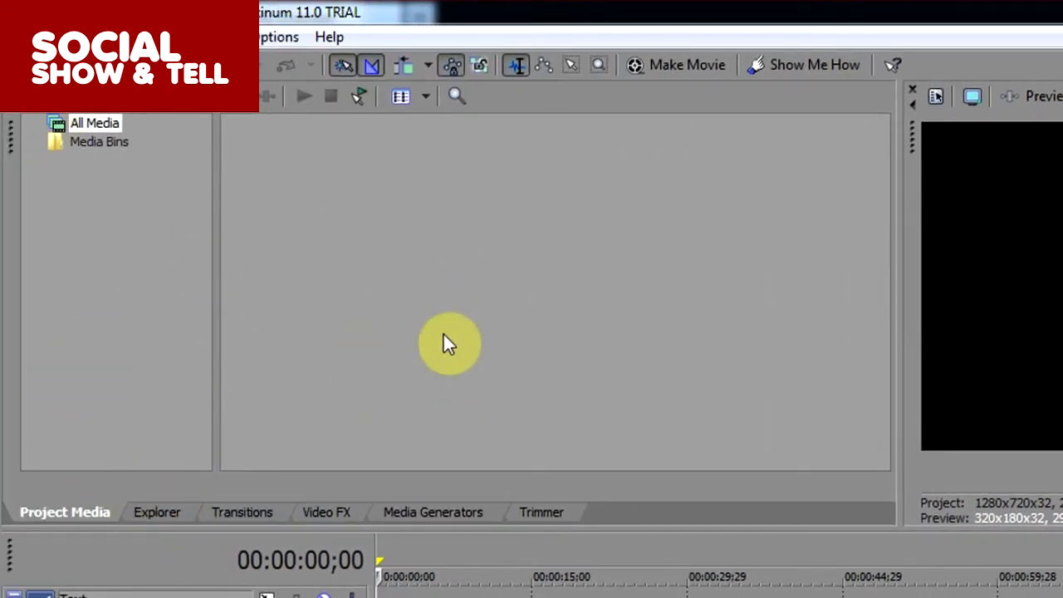
Look at the Explorer and Video FX windows, and return to Project Media.
click(137, 512)
click(316, 512)
click(66, 512)
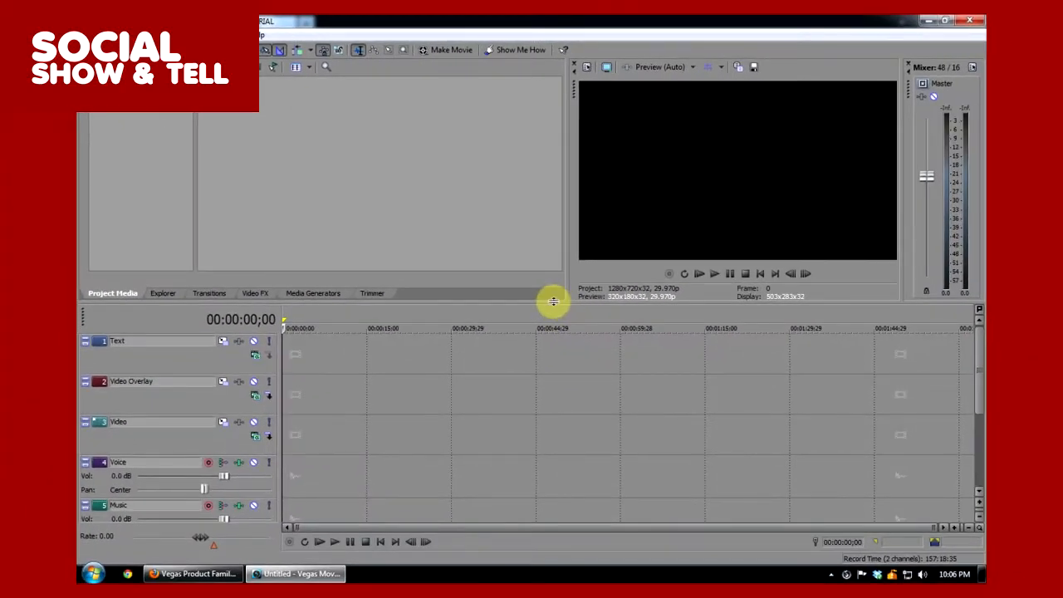
Resize the panes around the video preview by moving their horizontal and vertical dividers.
mouse_move(553, 301)
mouse_down()
mouse_move(551, 352)
mouse_move(540, 269)
mouse_move(547, 355)
mouse_move(546, 237)
mouse_move(541, 291)
mouse_up()
drag(565, 238, 596, 254)
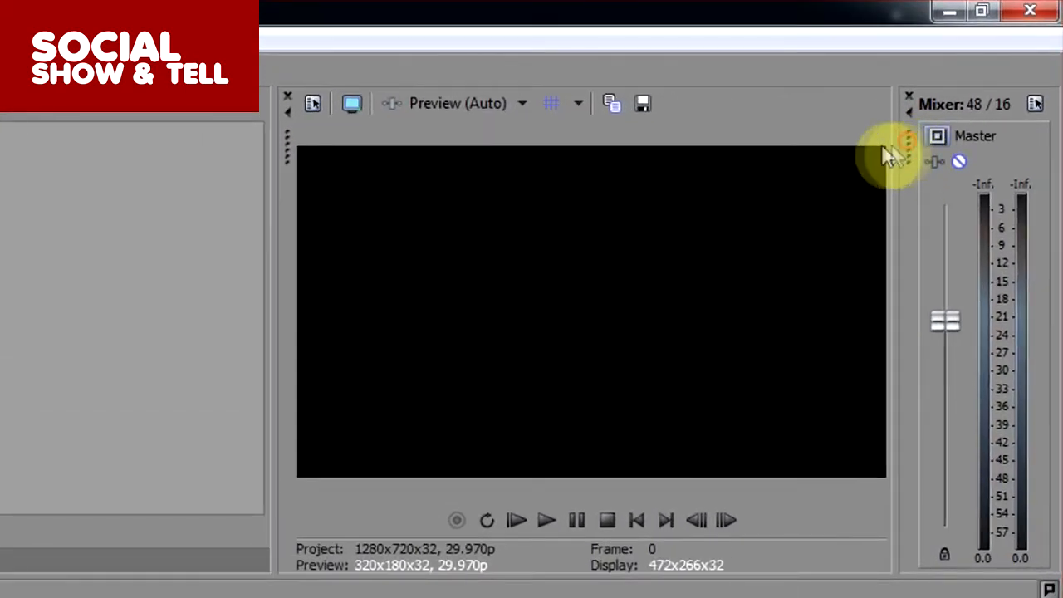
Undock the Mixer, dock it into the same area as the Video Preview, and switch between the two.
double_click(892, 145)
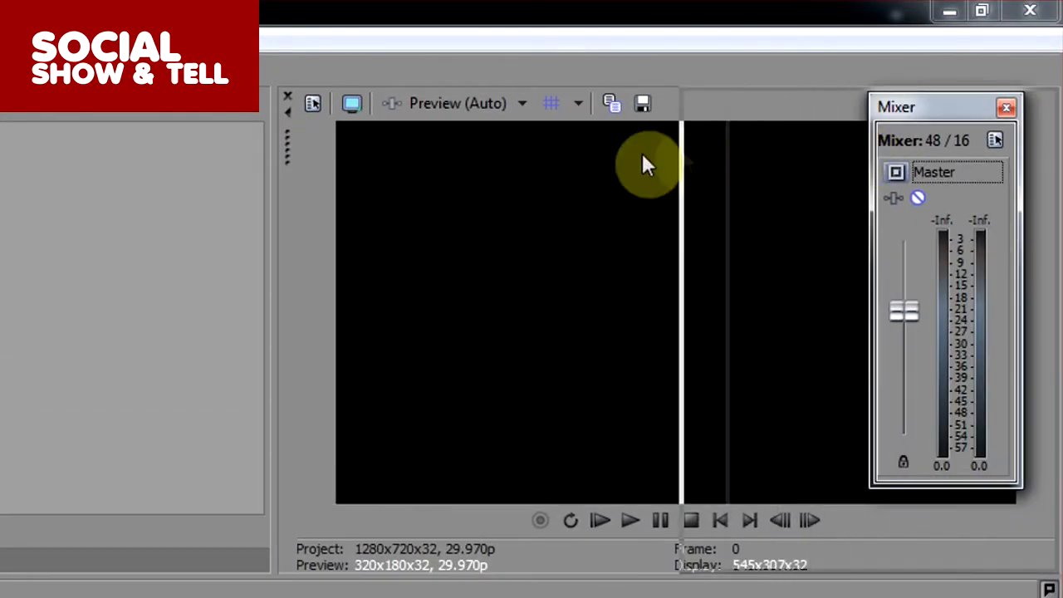
double_click(294, 163)
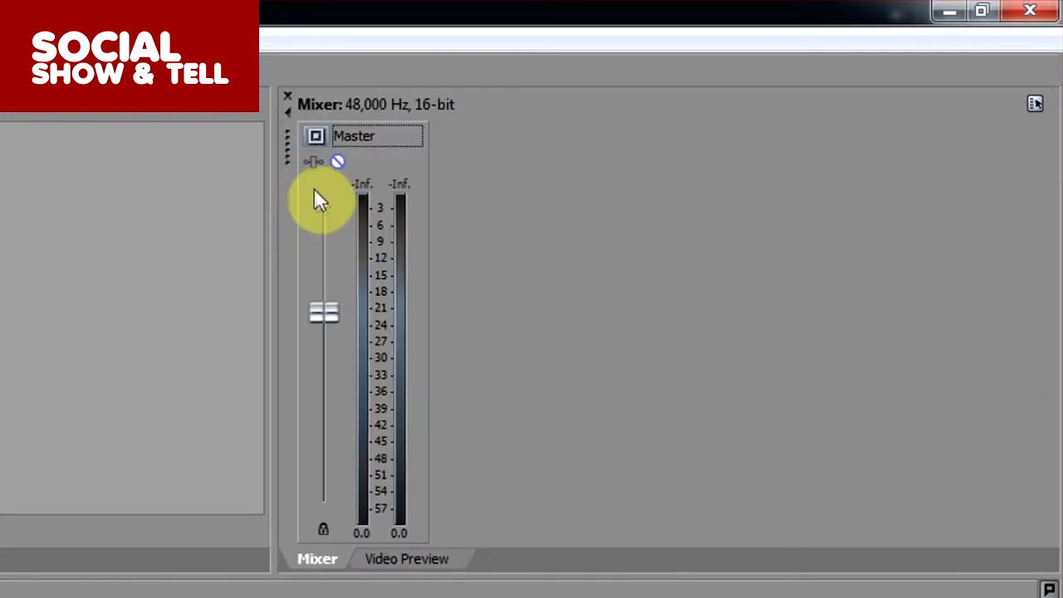
click(419, 558)
click(314, 558)
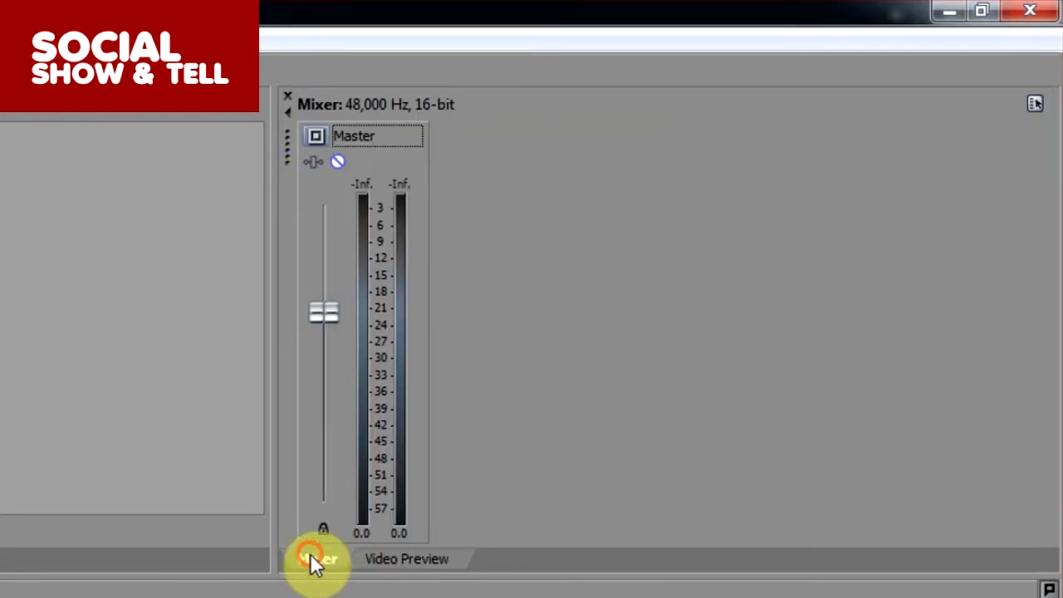
Float the Video Preview window and dock it back into the area shared with the Mixer.
click(389, 558)
double_click(289, 141)
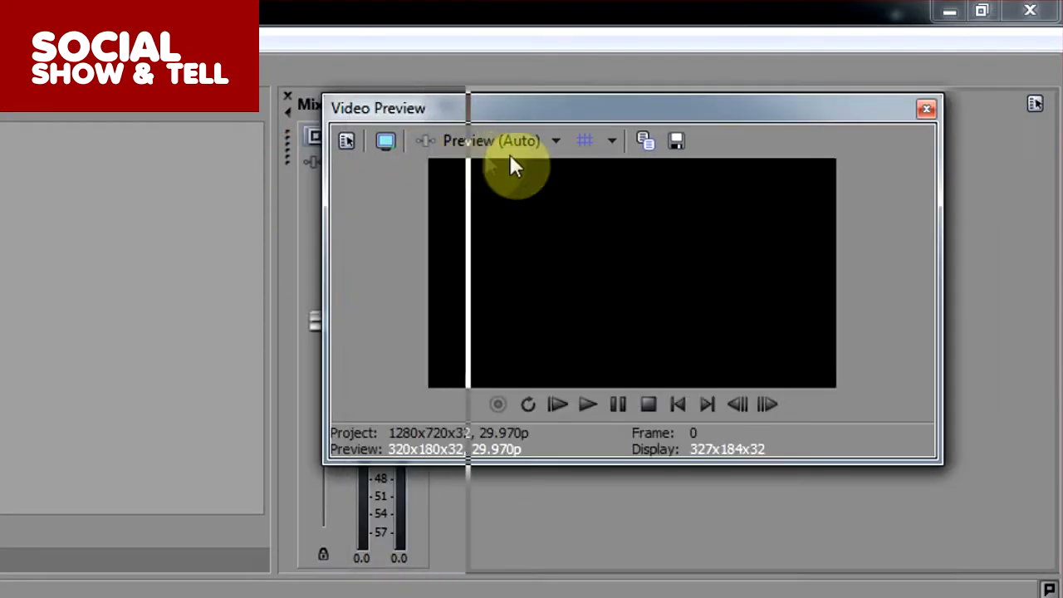
drag(963, 186, 963, 185)
drag(963, 141, 302, 146)
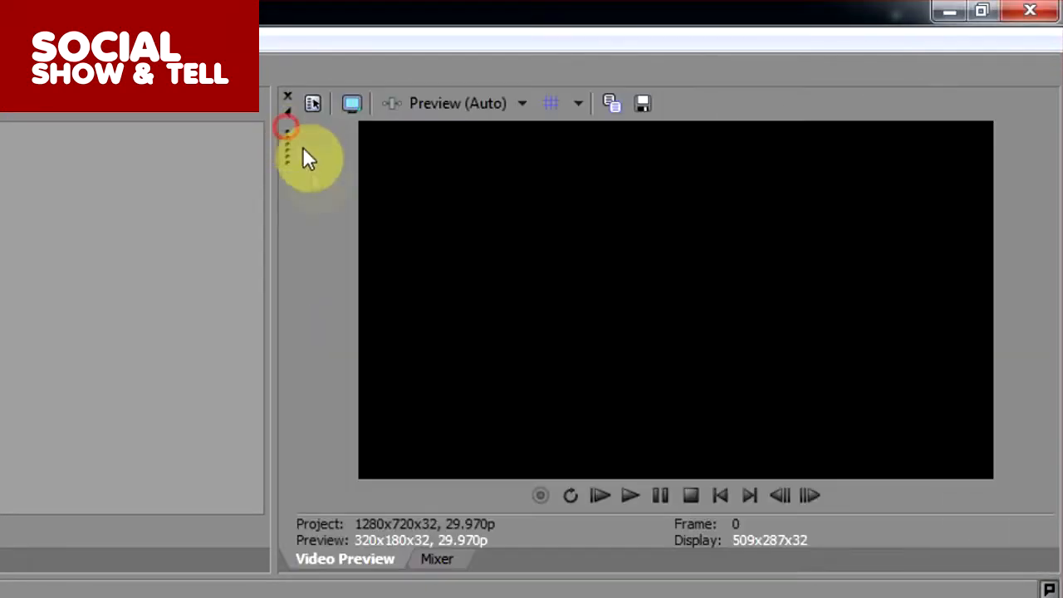
Move the Mixer out of the shared area and dock it beside the Video Preview.
click(439, 558)
drag(285, 148, 921, 156)
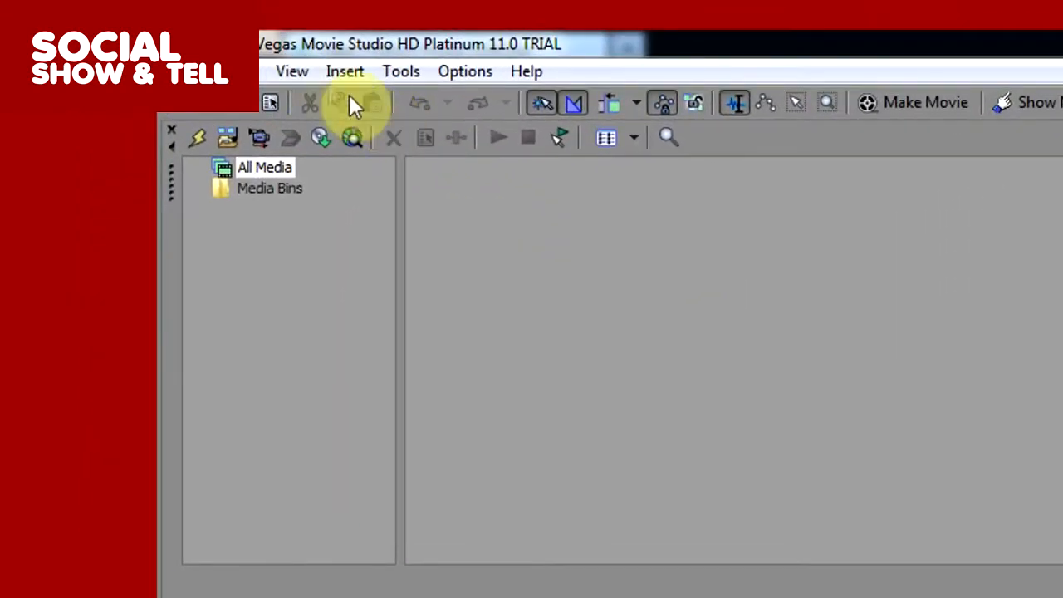
Examine the available window display options and the Window Layouts slots without changing any.
click(140, 35)
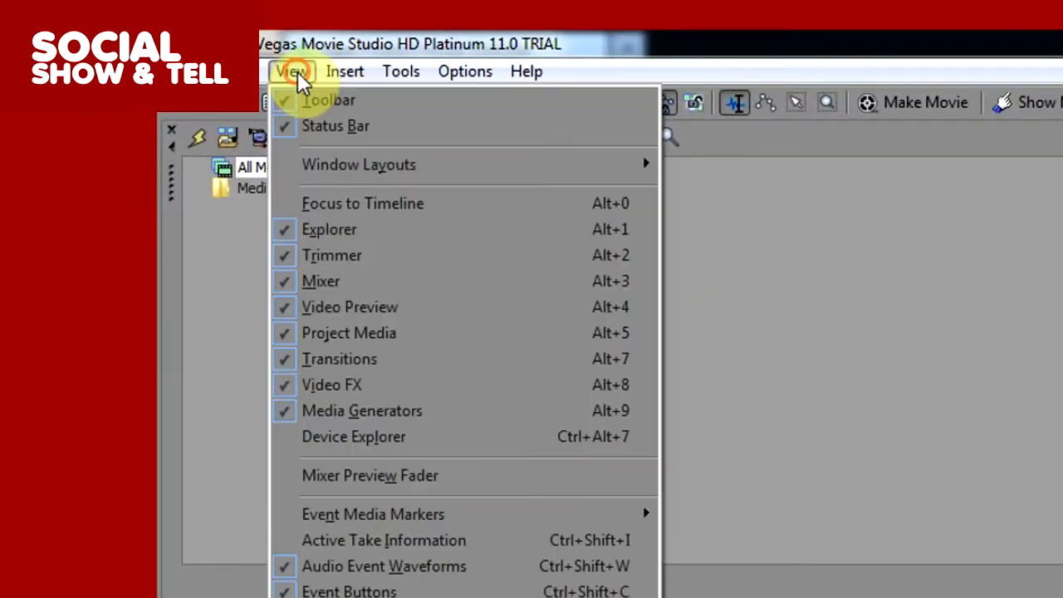
mouse_move(329, 170)
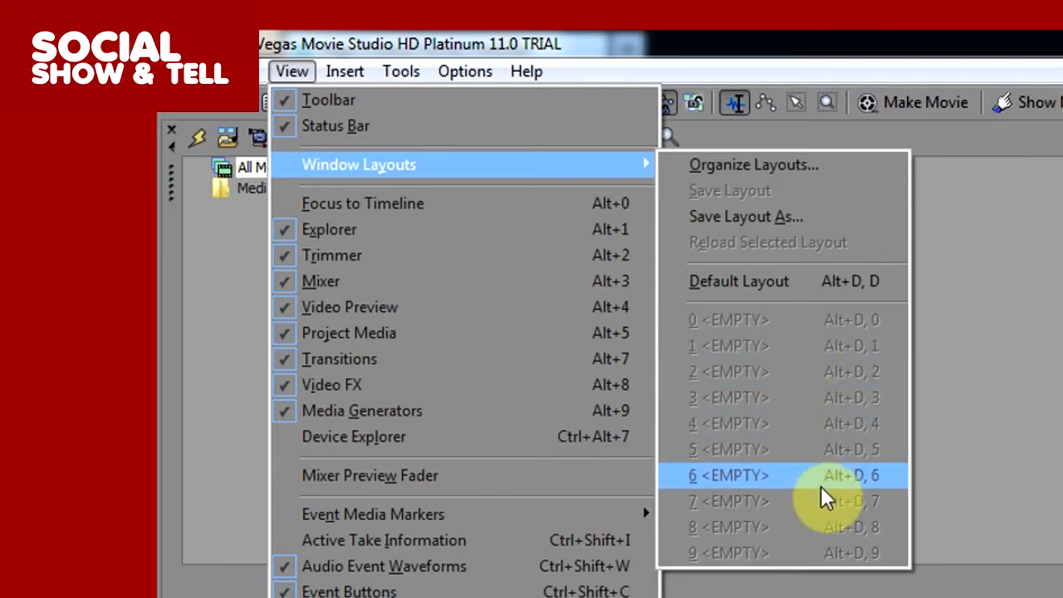
click(884, 42)
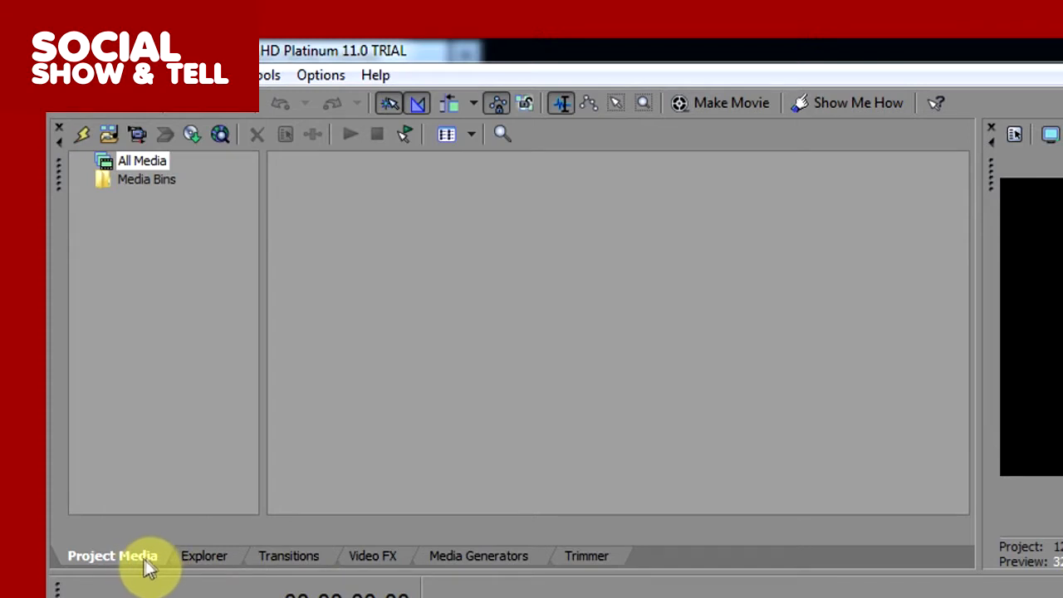
Browse the Explorer's media files and the available transitions, including the Left to Right and Page Loop presets.
click(219, 554)
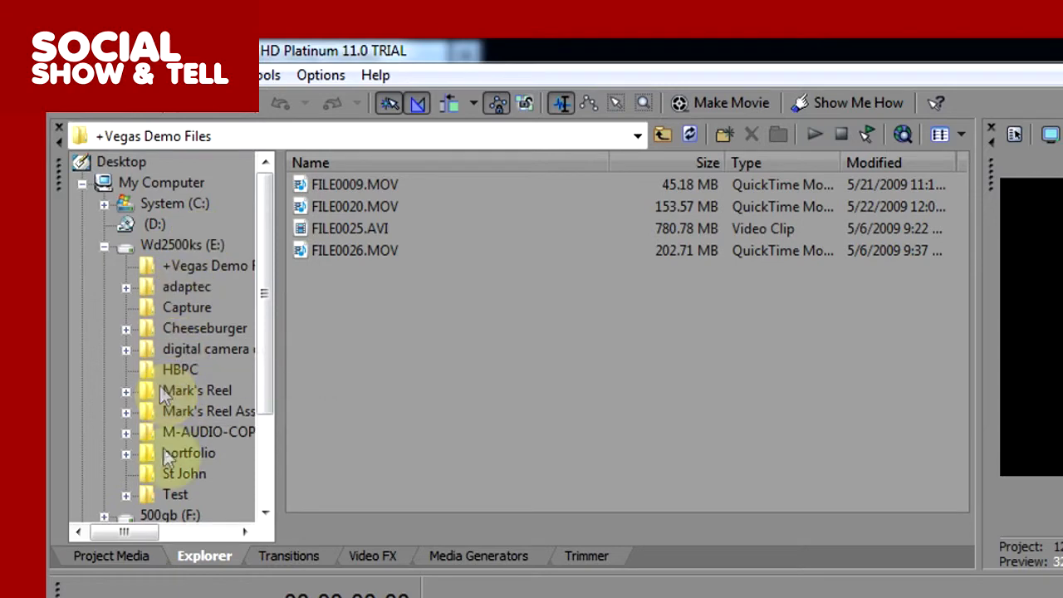
click(296, 554)
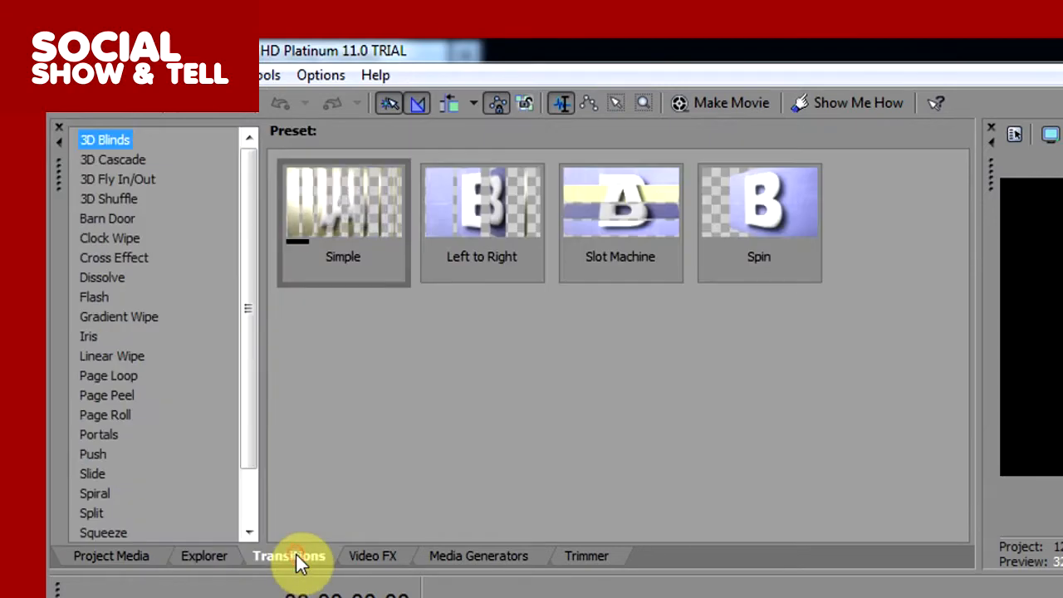
click(491, 205)
click(120, 375)
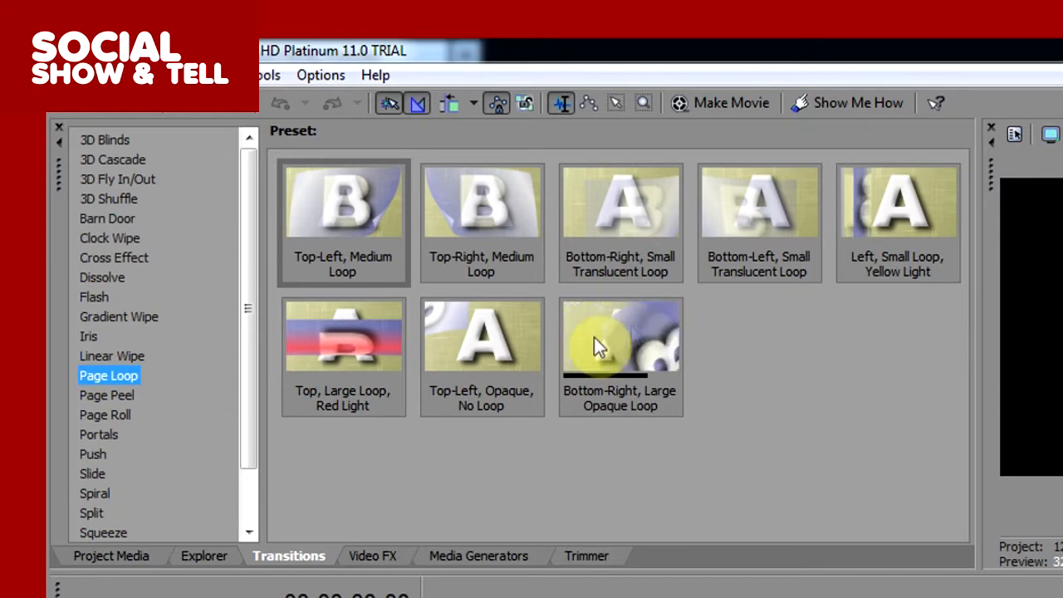
Browse the Video FX list, slightly widening its effect list and viewing the Film Grain presets.
click(375, 558)
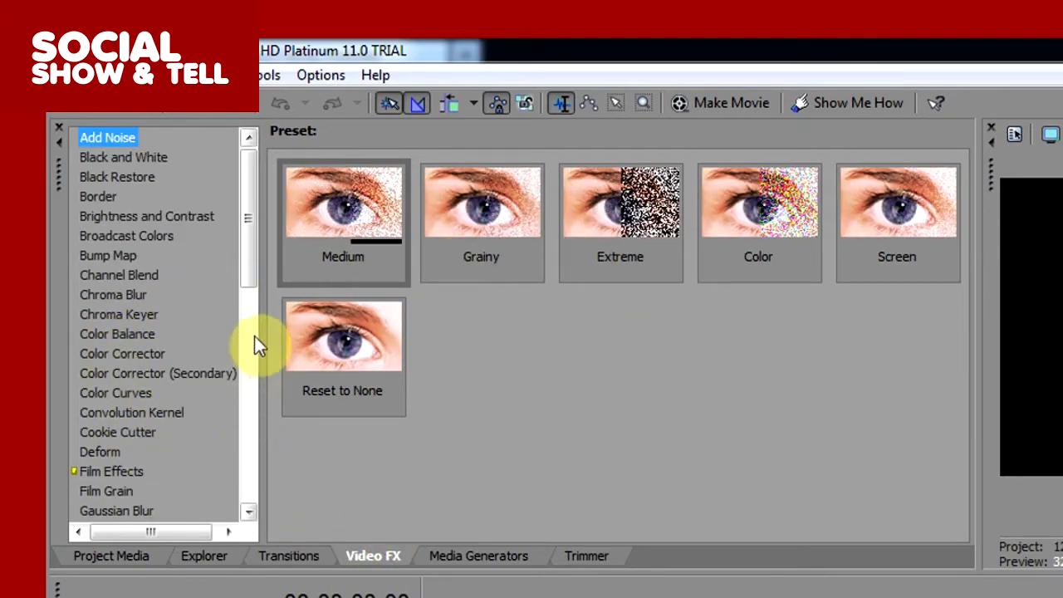
drag(262, 274, 263, 339)
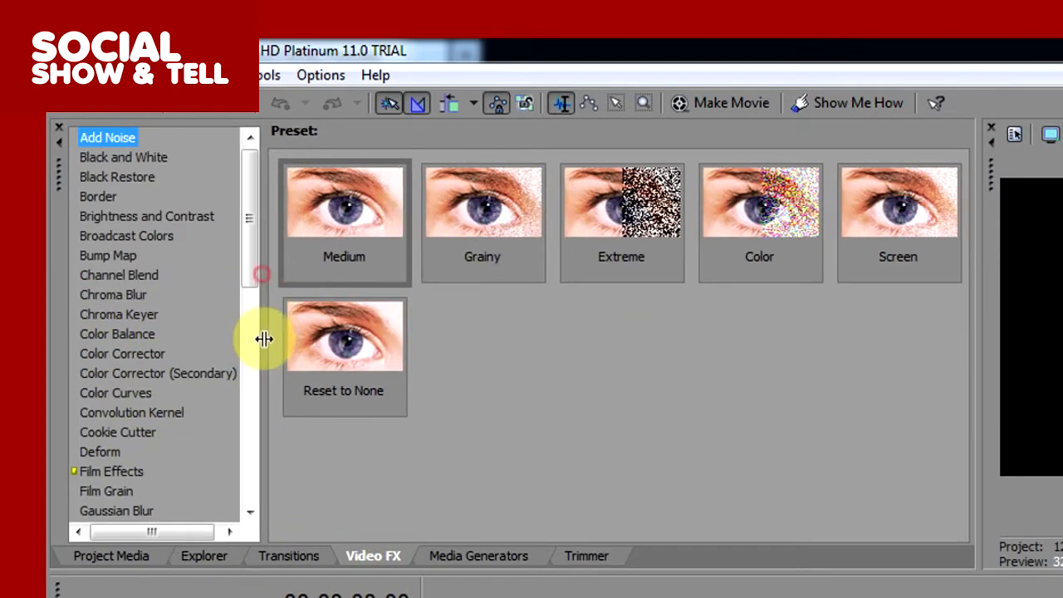
click(105, 491)
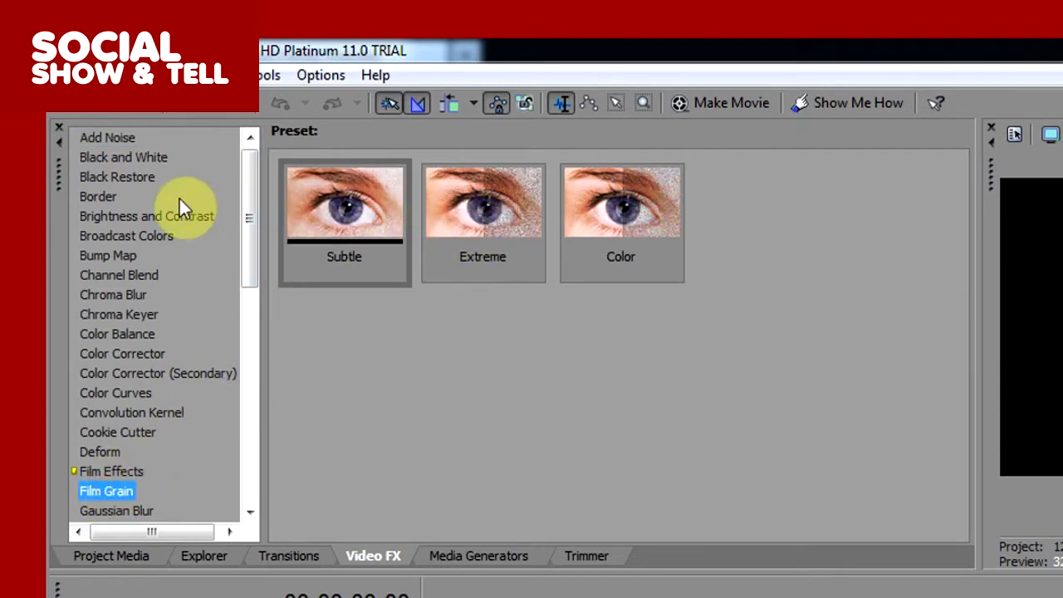
drag(249, 216, 230, 515)
drag(261, 451, 254, 194)
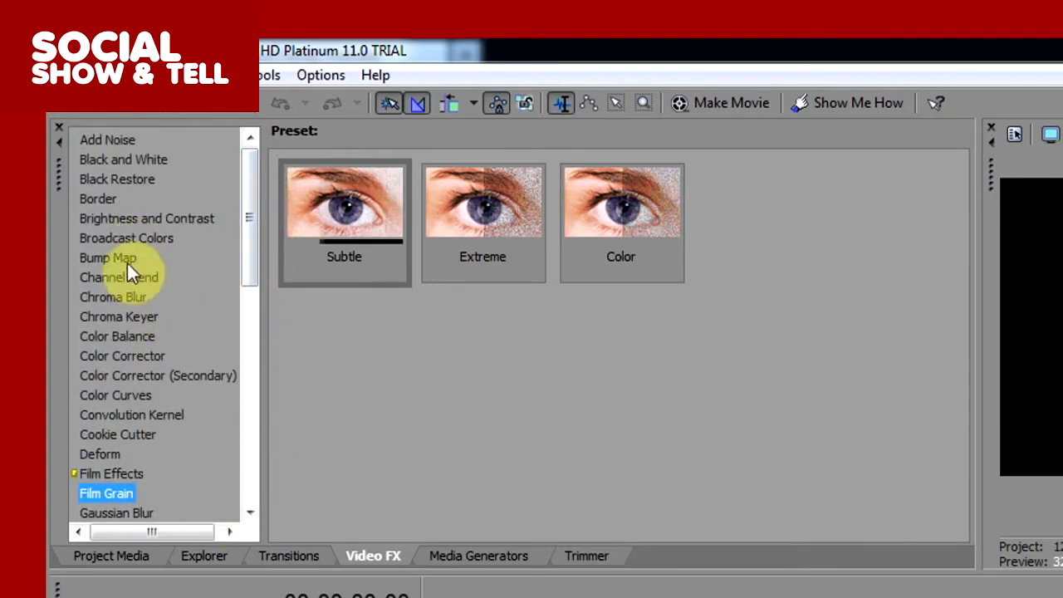
View the Media Generators presets and the empty Trimmer.
click(465, 553)
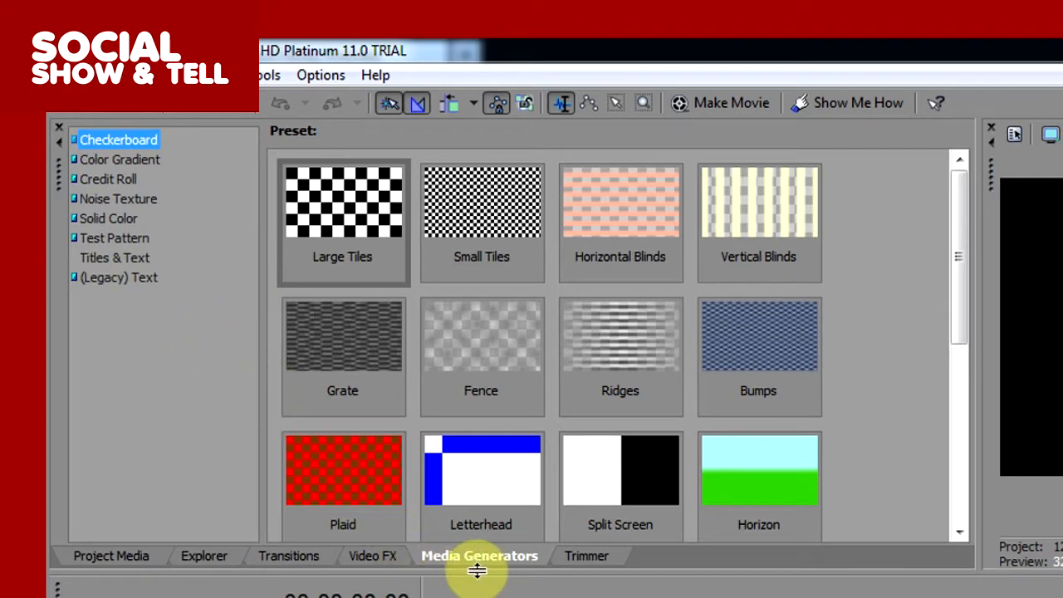
click(586, 558)
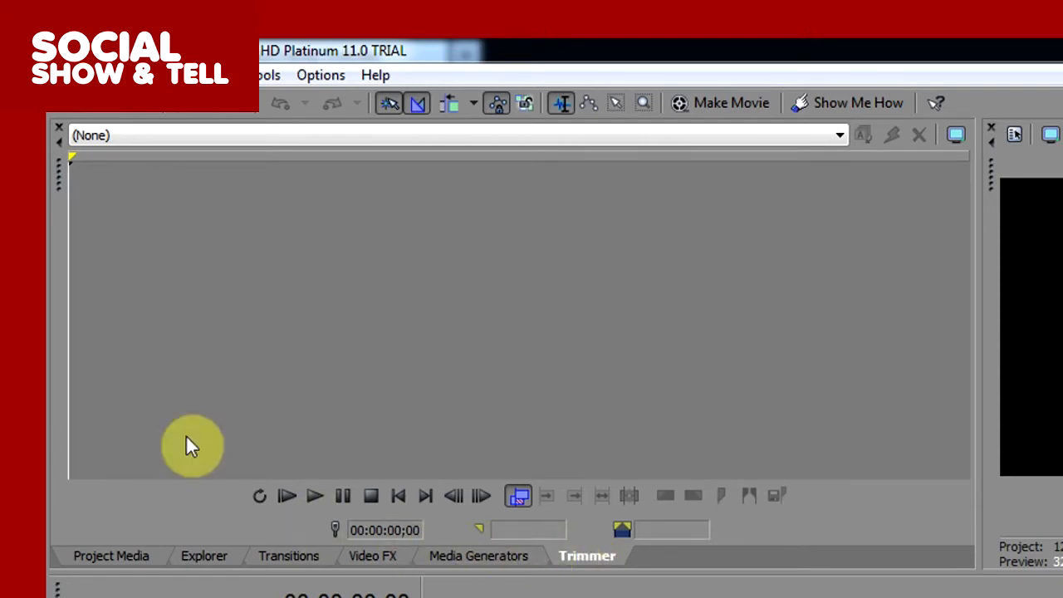
Add FILE0026.MOV from the Explorer to the start of the timeline and place its video event on the Video track.
click(205, 557)
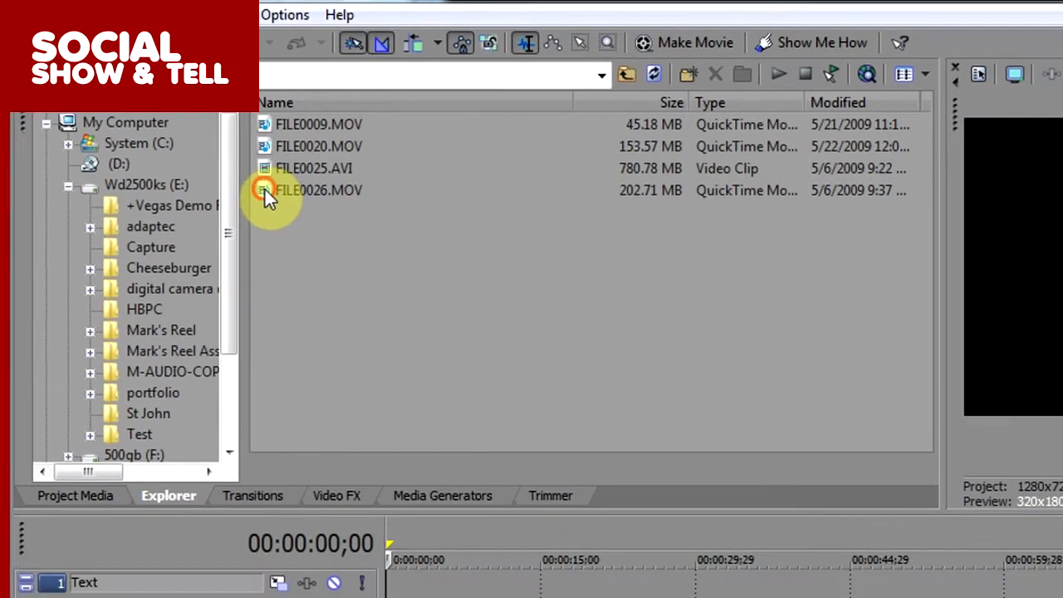
drag(264, 190, 171, 356)
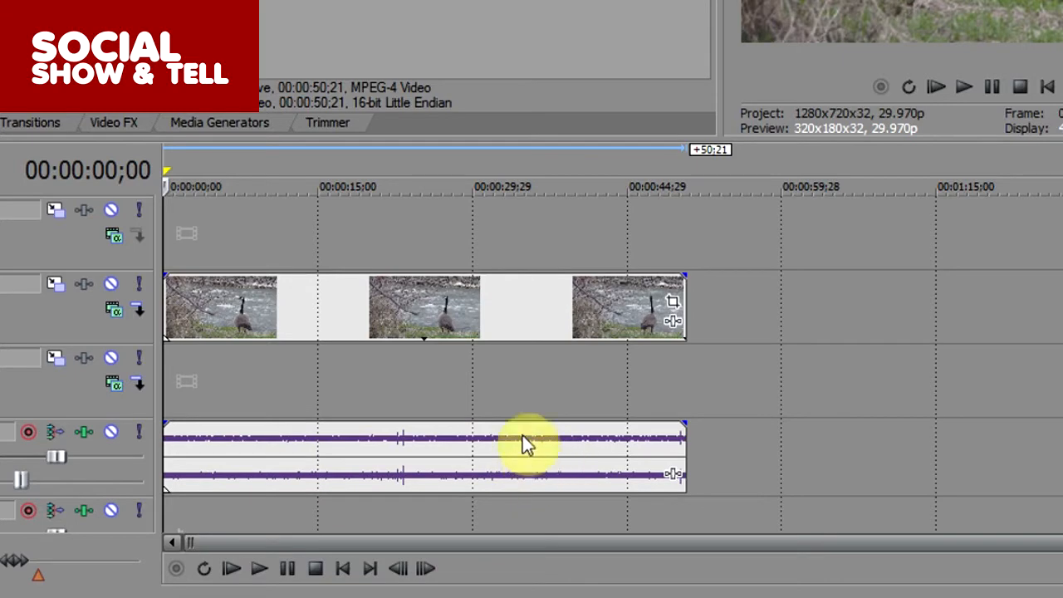
drag(425, 325, 387, 232)
drag(388, 343, 391, 380)
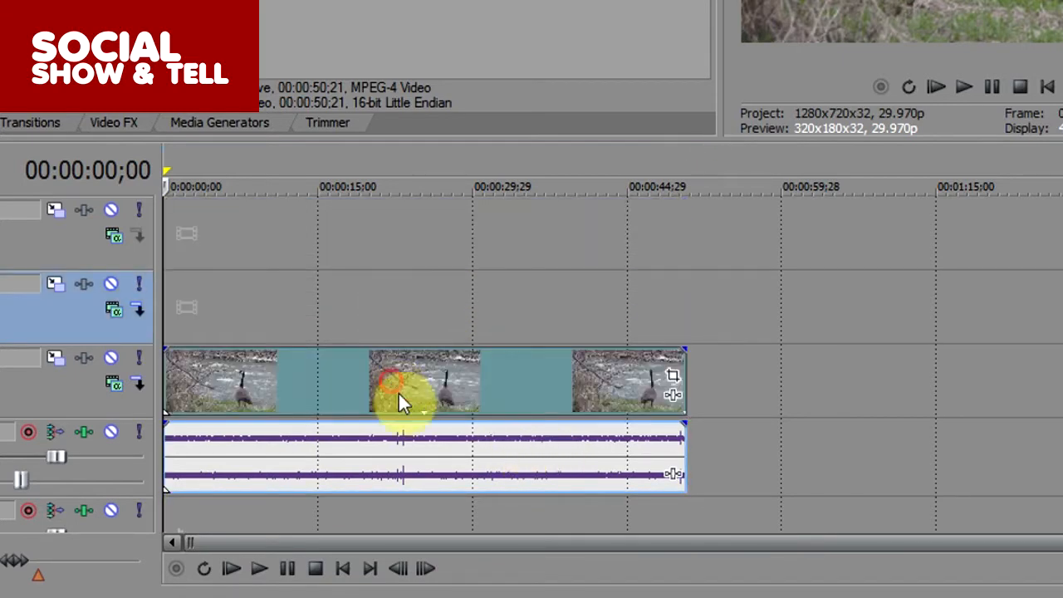
Try dragging the clip's audio event, and move its video event up to the Video Overlay track.
click(419, 462)
drag(411, 508, 409, 467)
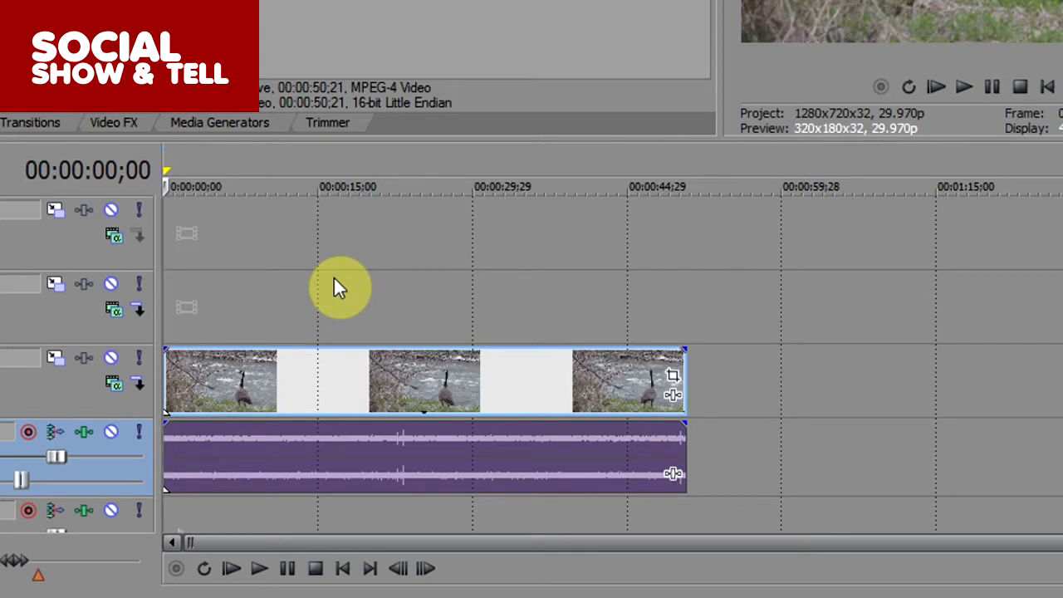
click(357, 390)
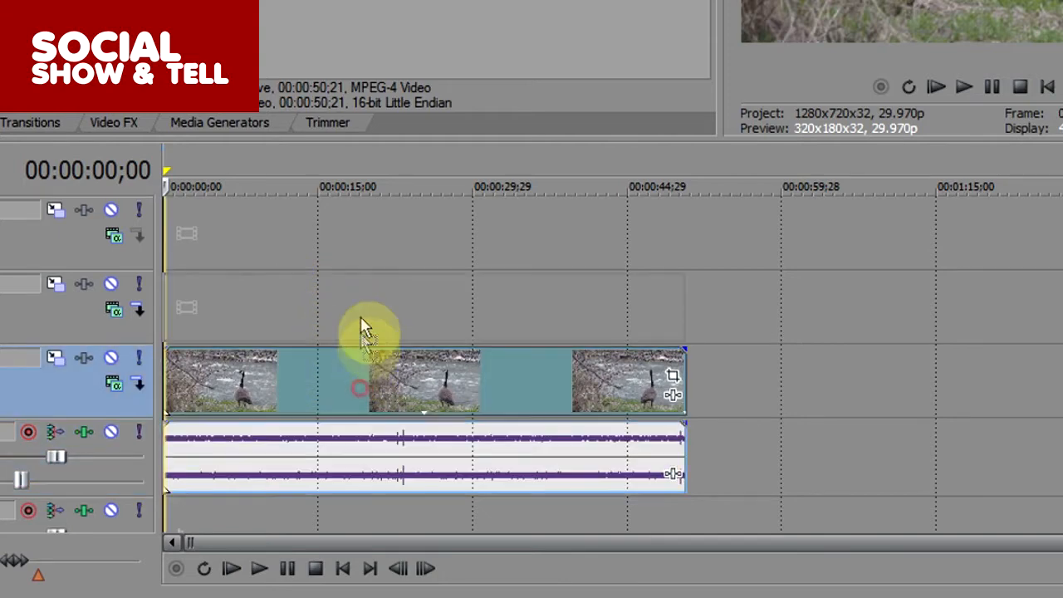
drag(363, 328, 315, 318)
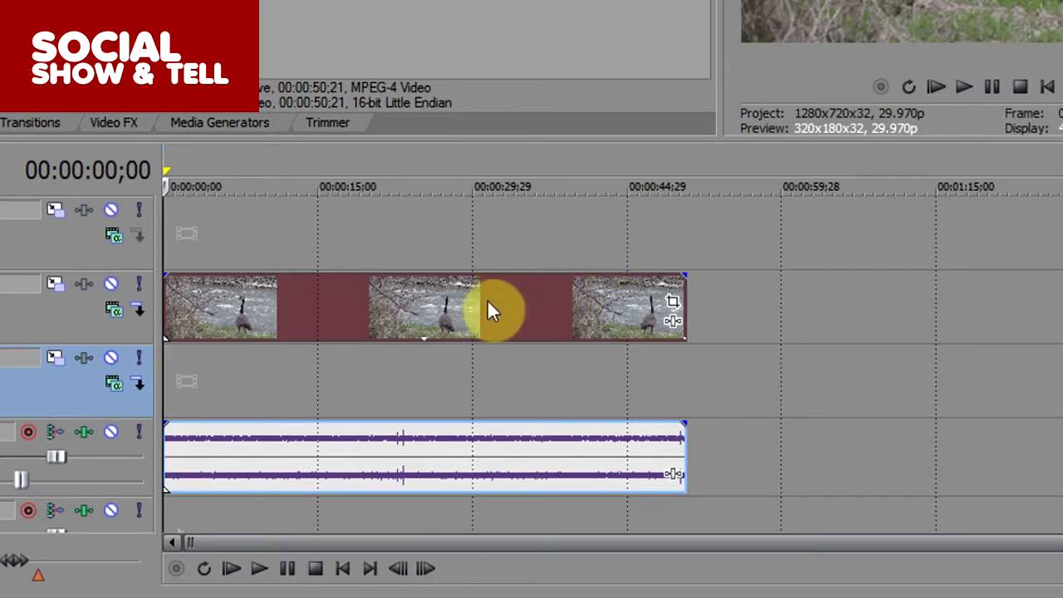
Delete the FILE0026.MOV clip from the timeline.
click(389, 300)
key(Delete)
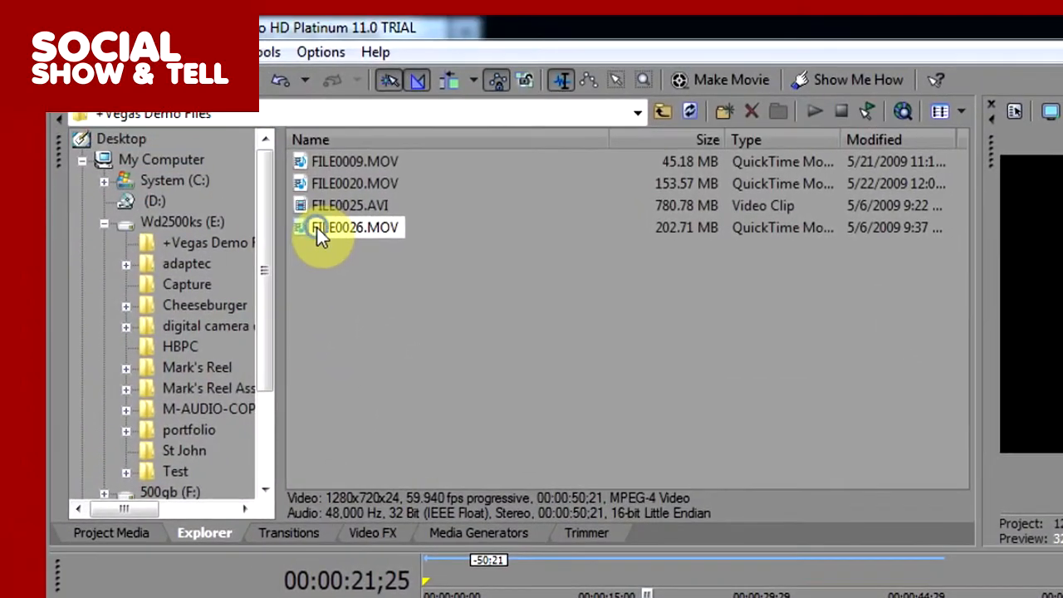
Open FILE0026.MOV in the Trimmer and select the range from about 00:00:37;17 to 00:00:43;17.
right_click(318, 227)
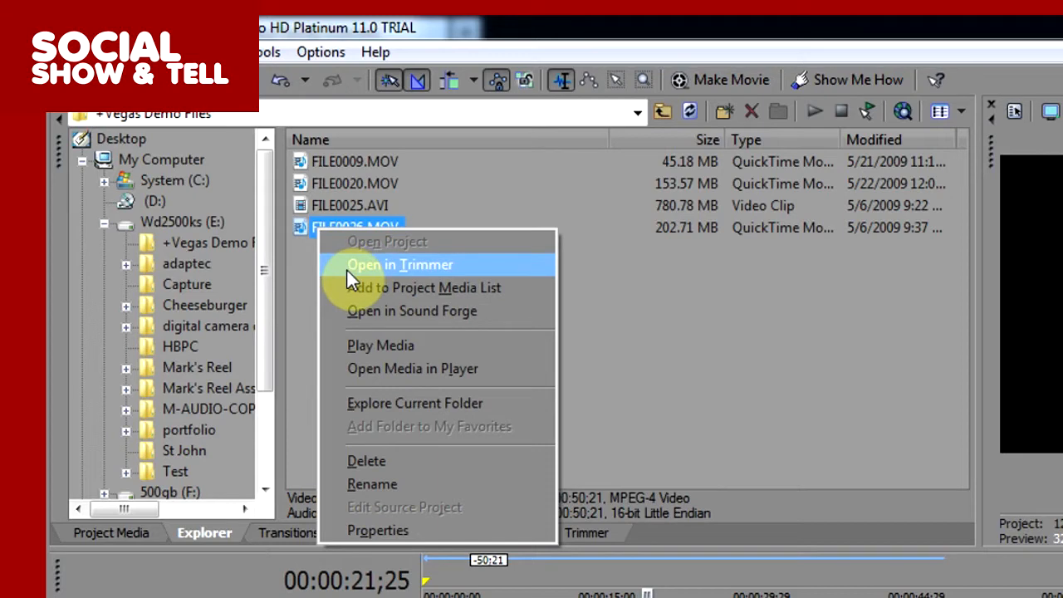
click(347, 268)
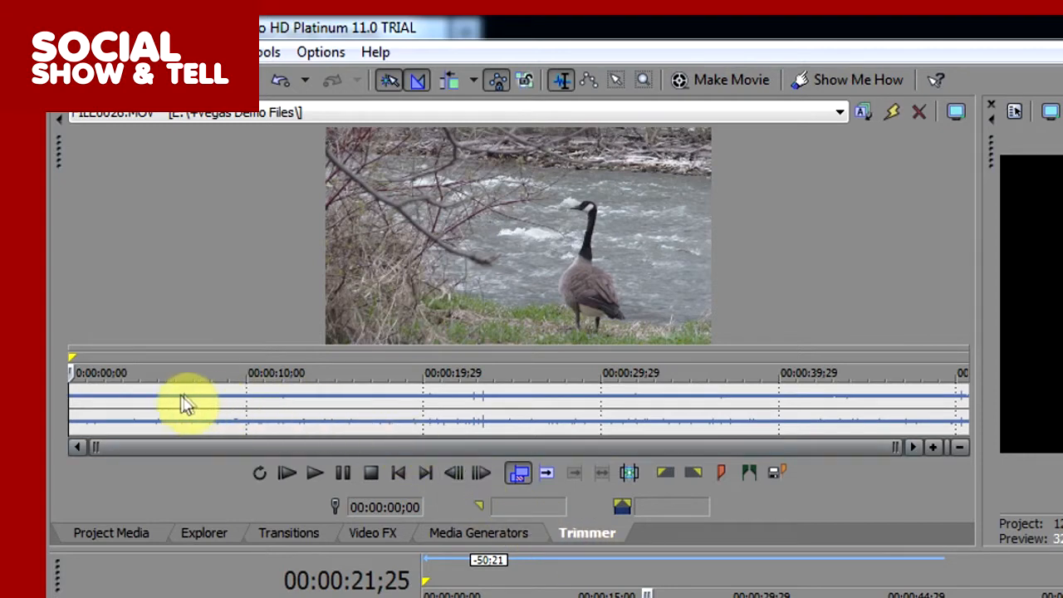
drag(840, 405, 735, 410)
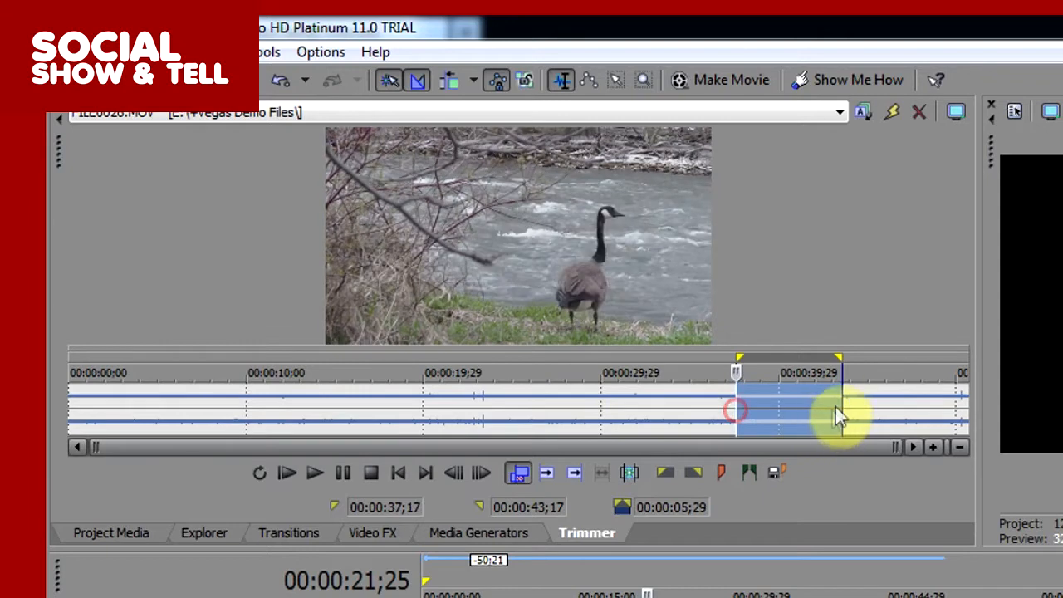
Reselect the range in the Trimmer as 00:00:15;02 to 00:00:21;02 by adjusting both of its ends.
drag(840, 402, 687, 425)
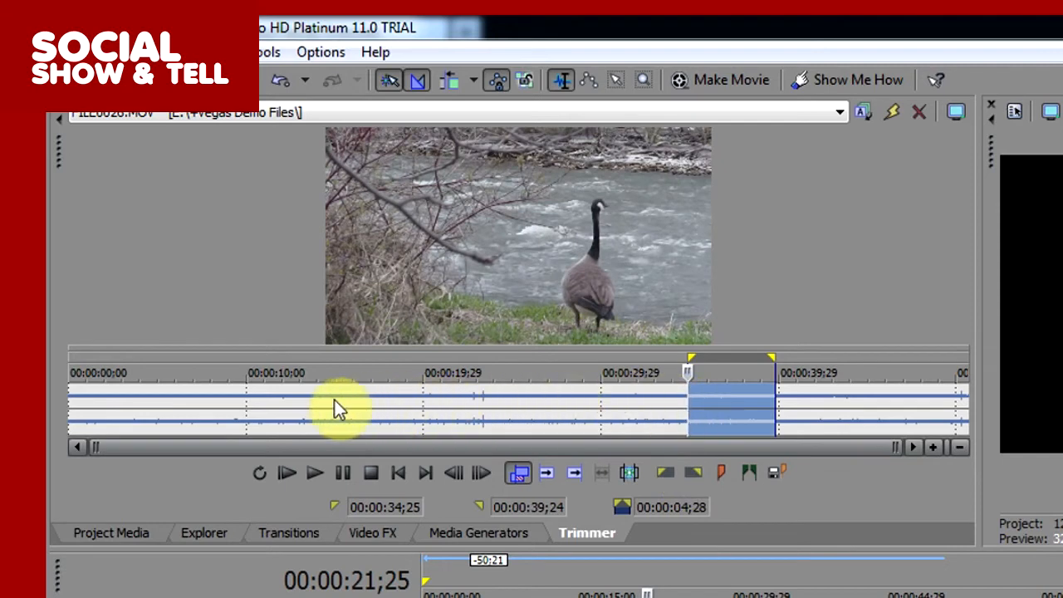
drag(335, 401, 380, 400)
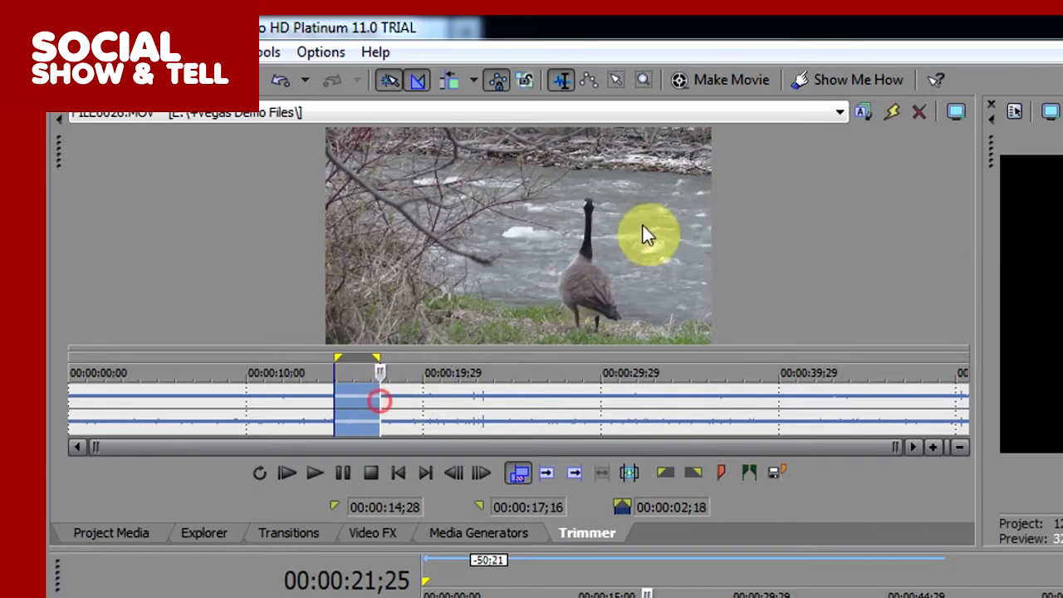
drag(375, 399, 442, 407)
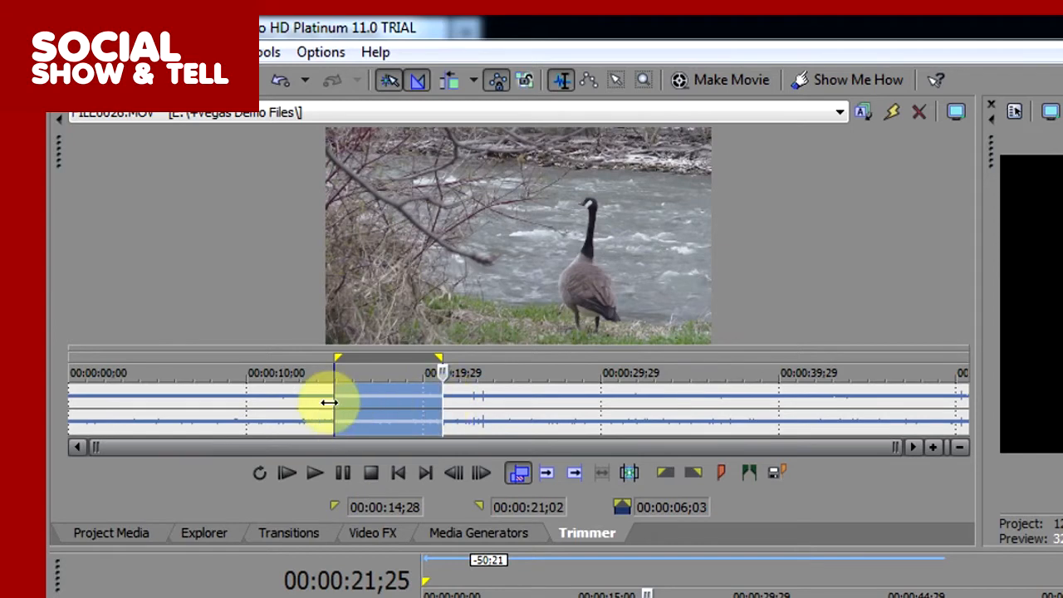
mouse_move(329, 408)
mouse_down()
mouse_move(302, 407)
mouse_move(338, 406)
mouse_up()
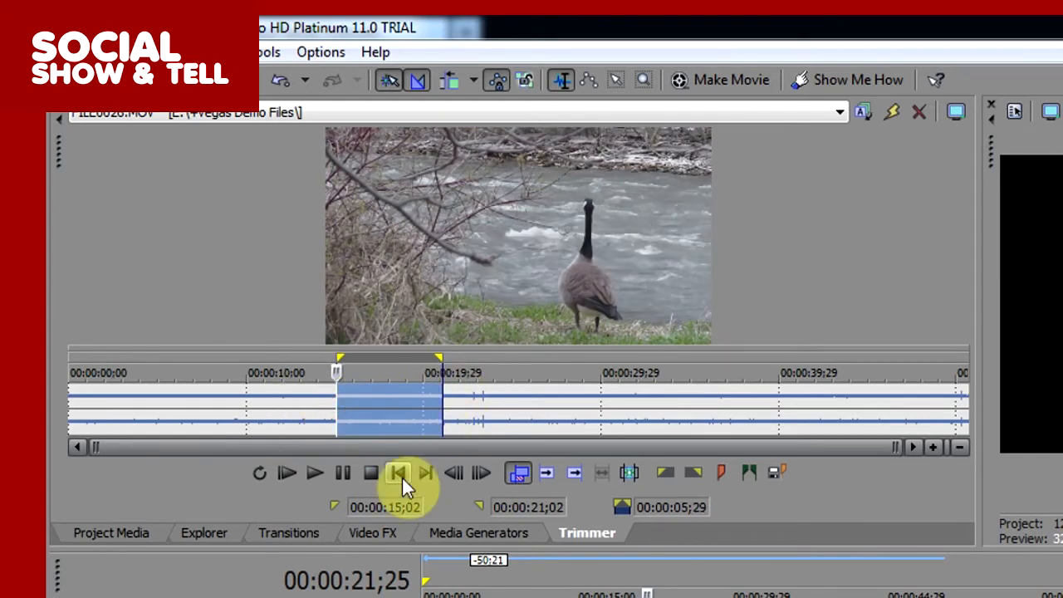
Enlarge the Trimmer's video preview and set the selected range to 00:00:19;09 through 00:00:24;19.
drag(545, 350, 588, 366)
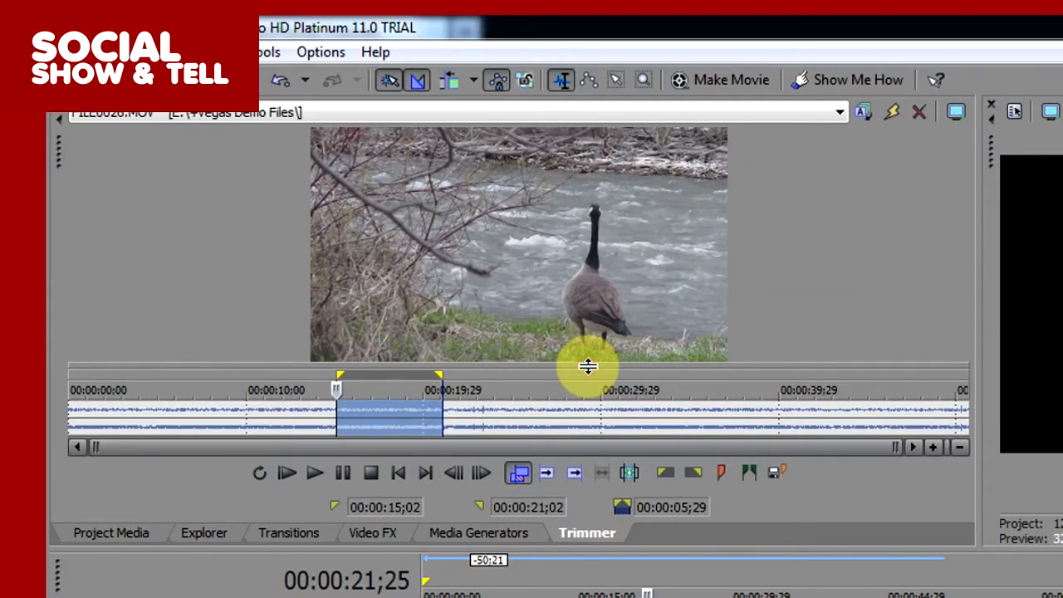
drag(441, 409, 506, 412)
drag(336, 415, 410, 415)
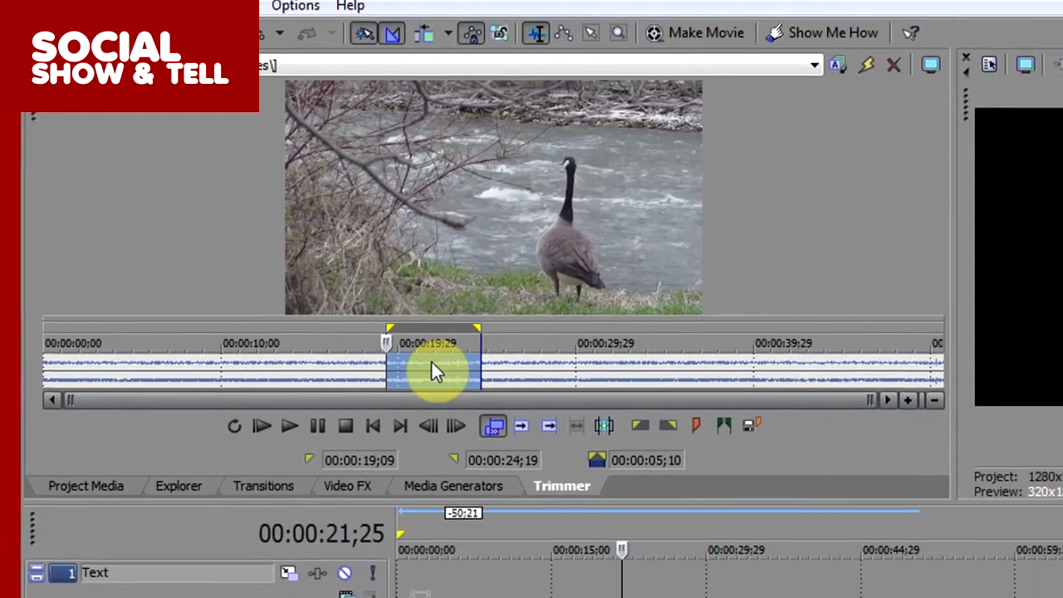
Place the Trimmer selection on the Video track and extend the clip's end to about 00:00:15;00.
drag(430, 371, 233, 355)
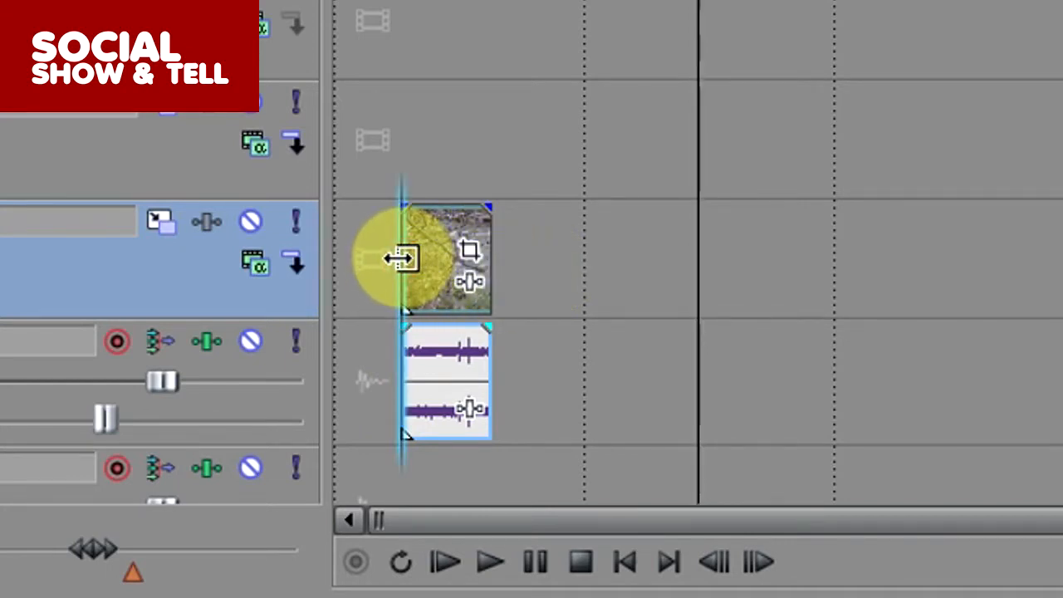
mouse_move(402, 257)
mouse_down()
mouse_move(387, 261)
mouse_move(446, 274)
mouse_move(375, 274)
mouse_move(423, 271)
mouse_move(413, 269)
mouse_up()
drag(488, 253, 573, 258)
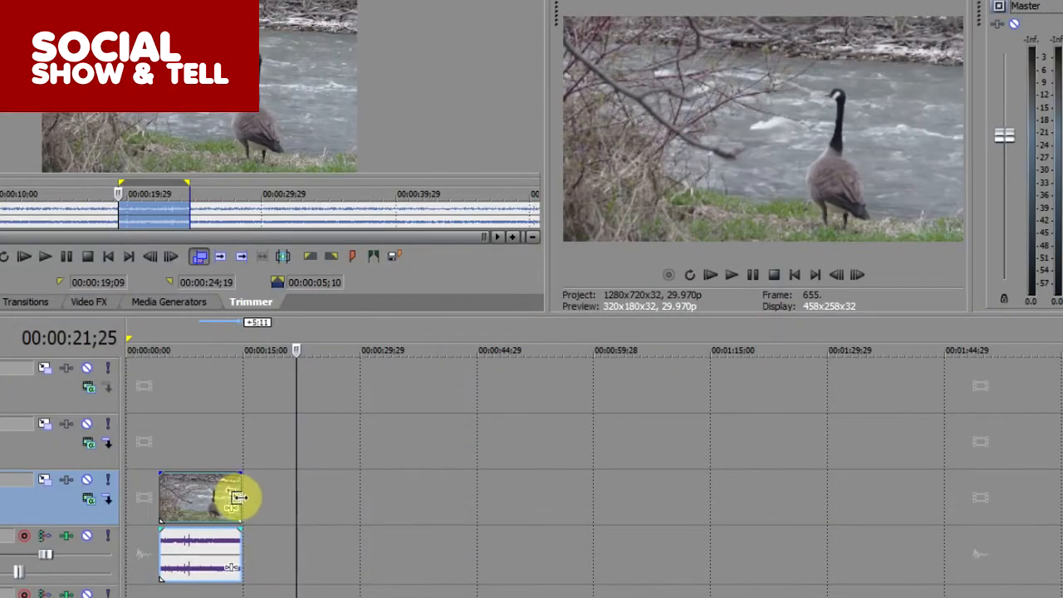
Move the trimmed clip to the very start of the timeline.
drag(238, 497, 239, 542)
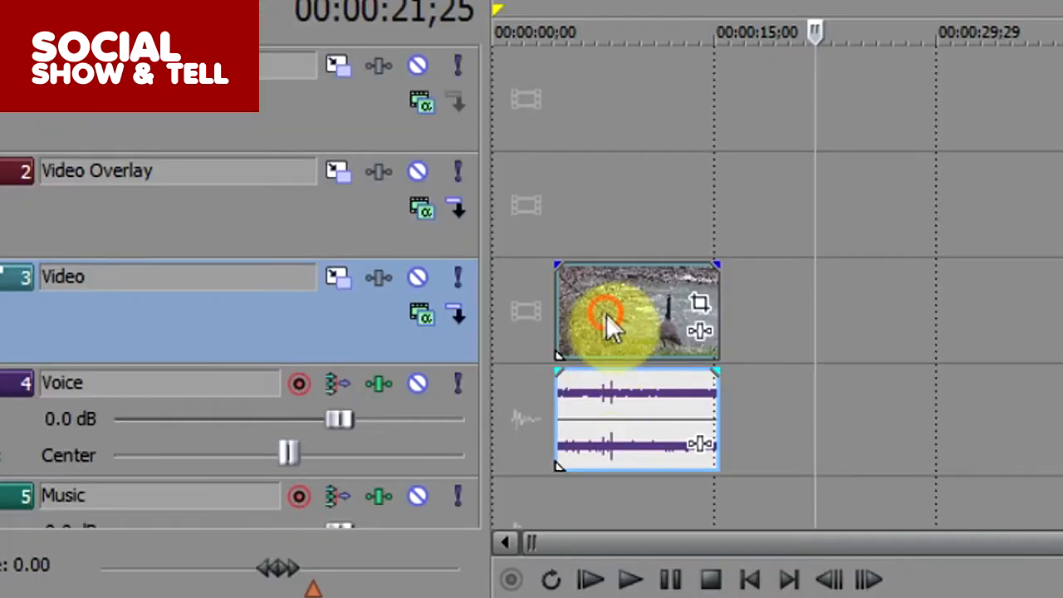
drag(187, 502, 294, 494)
drag(805, 299, 540, 333)
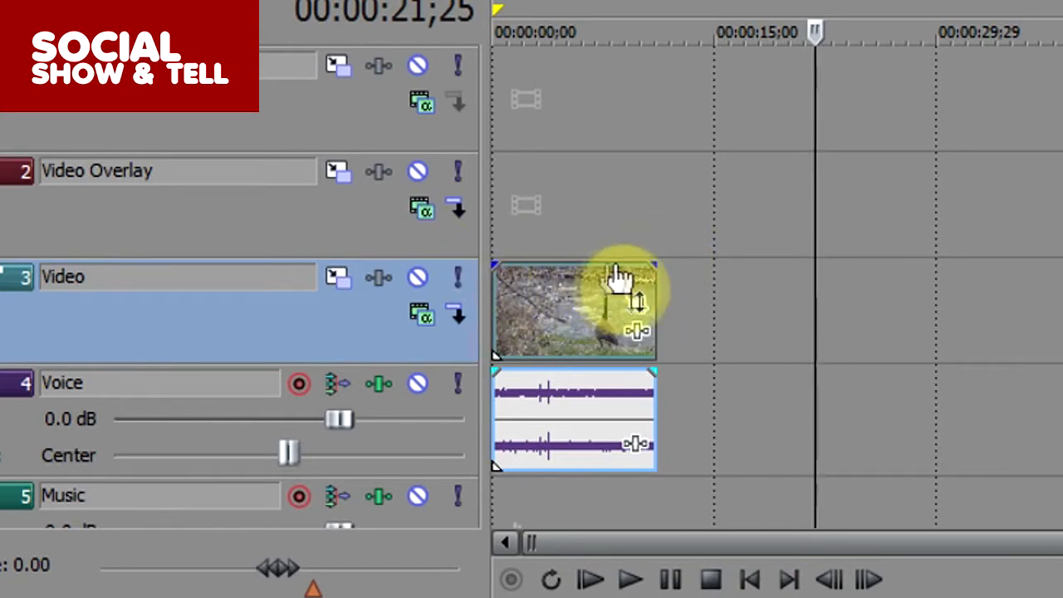
Add a short fade-in and a short fade-out to the clip's video event.
drag(490, 266, 519, 263)
drag(656, 262, 629, 267)
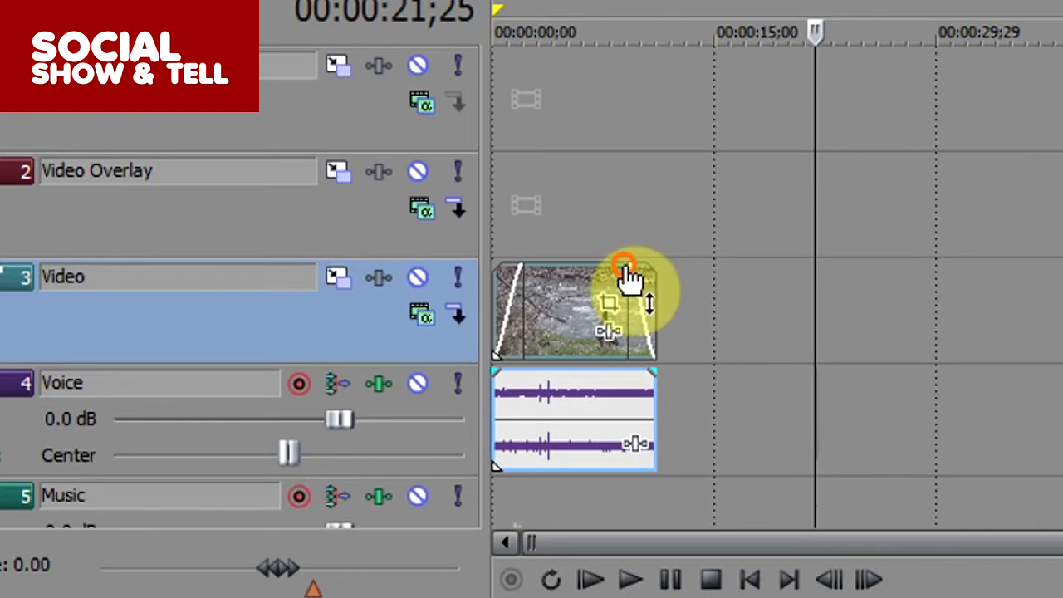
mouse_move(521, 278)
mouse_down()
mouse_move(573, 293)
mouse_move(502, 279)
mouse_move(563, 280)
mouse_move(523, 280)
mouse_up()
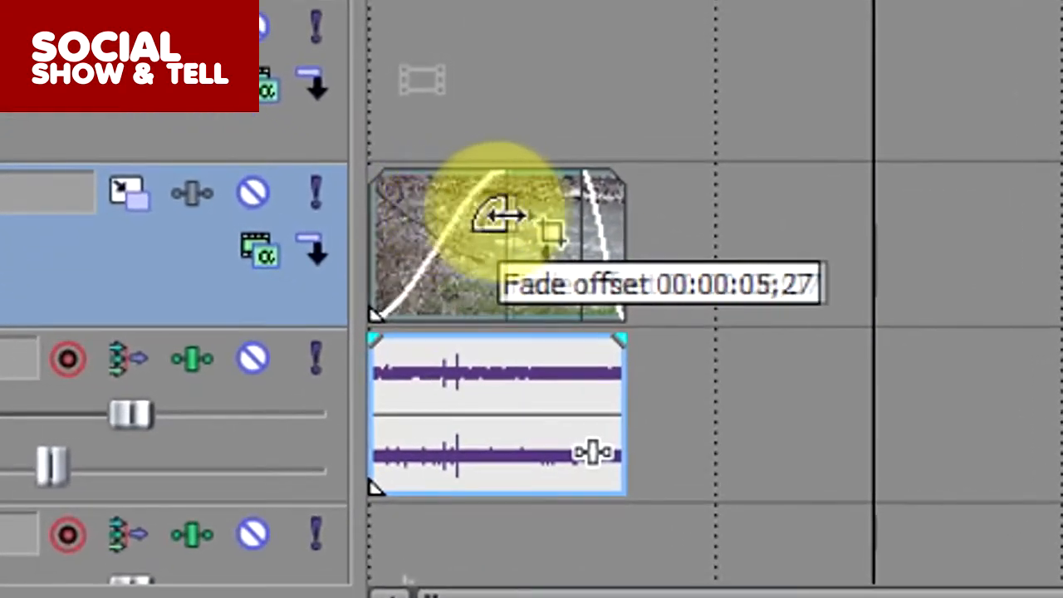
drag(437, 216, 478, 213)
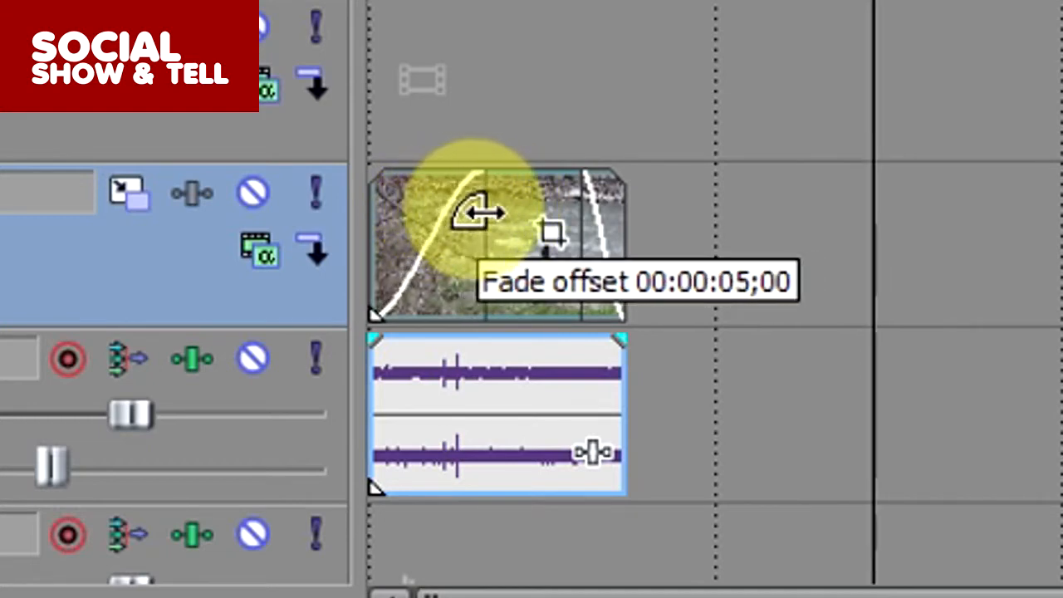
drag(478, 213, 398, 219)
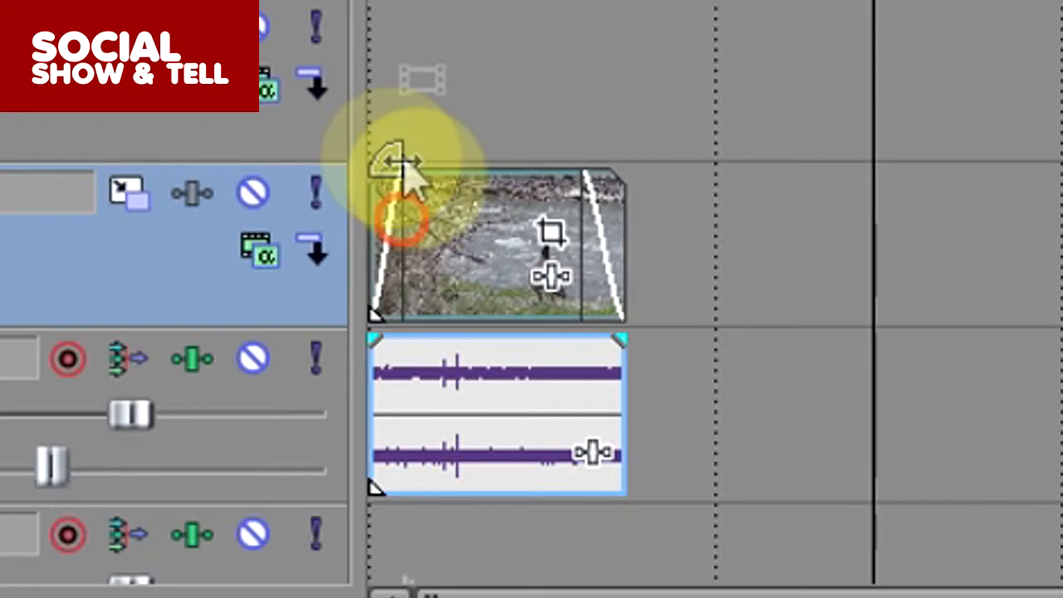
Play the clip from the start of the timeline and again from 00:00:08;08 to preview both video fades.
click(366, 117)
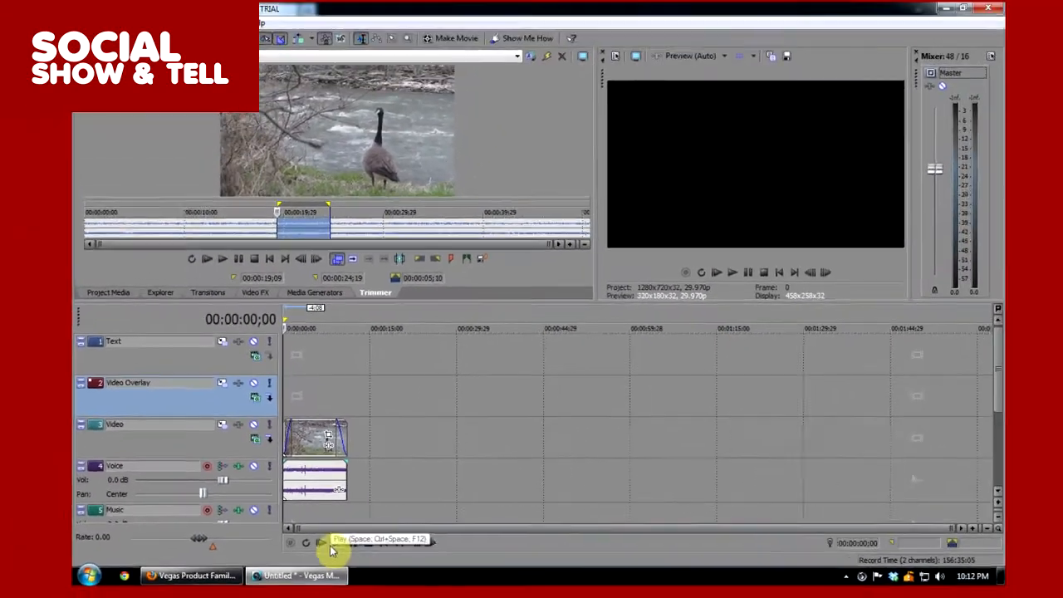
click(335, 544)
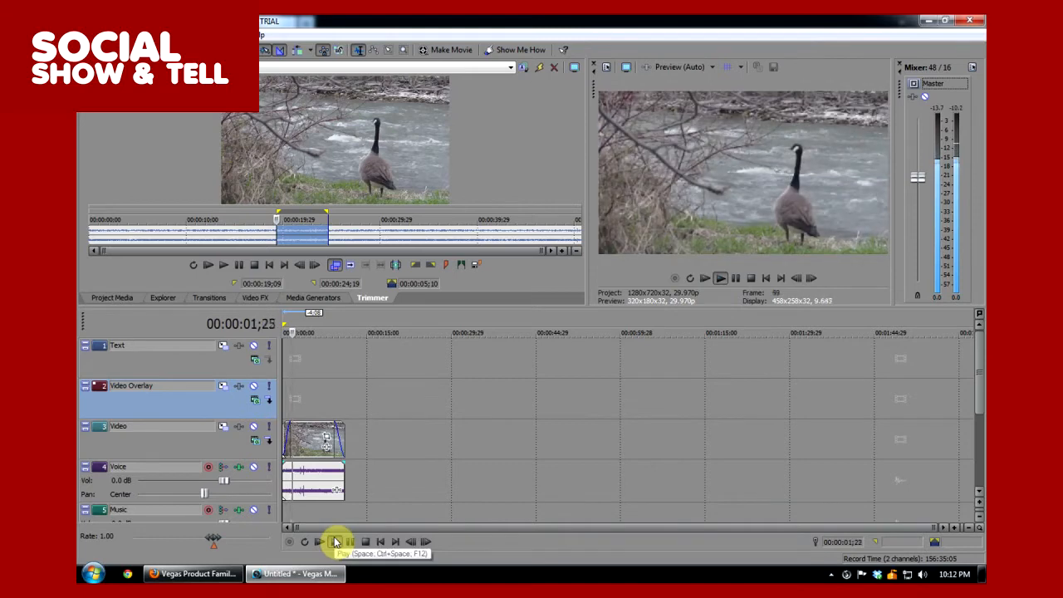
click(365, 541)
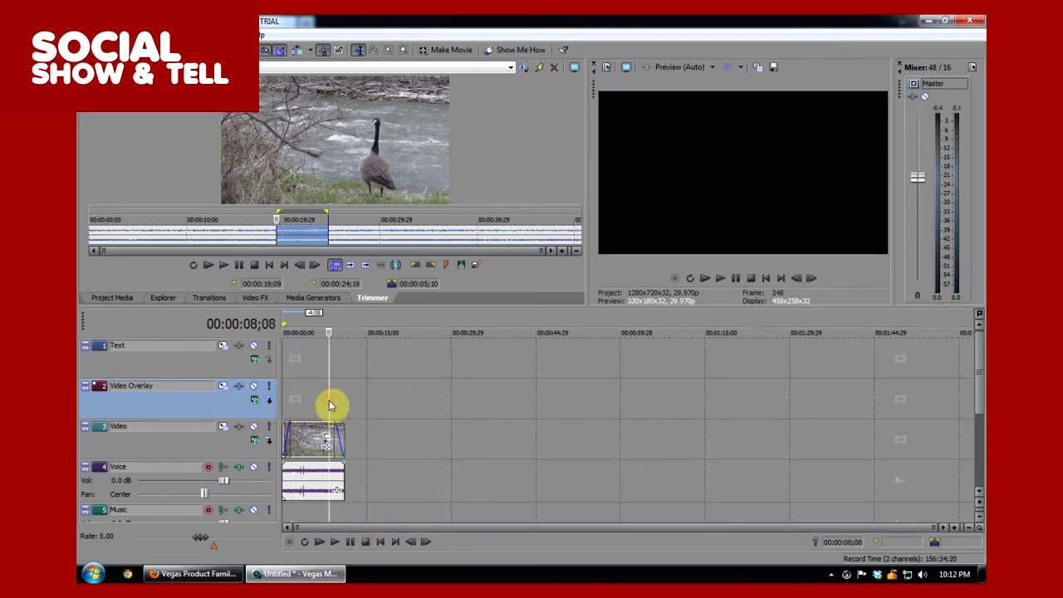
click(334, 542)
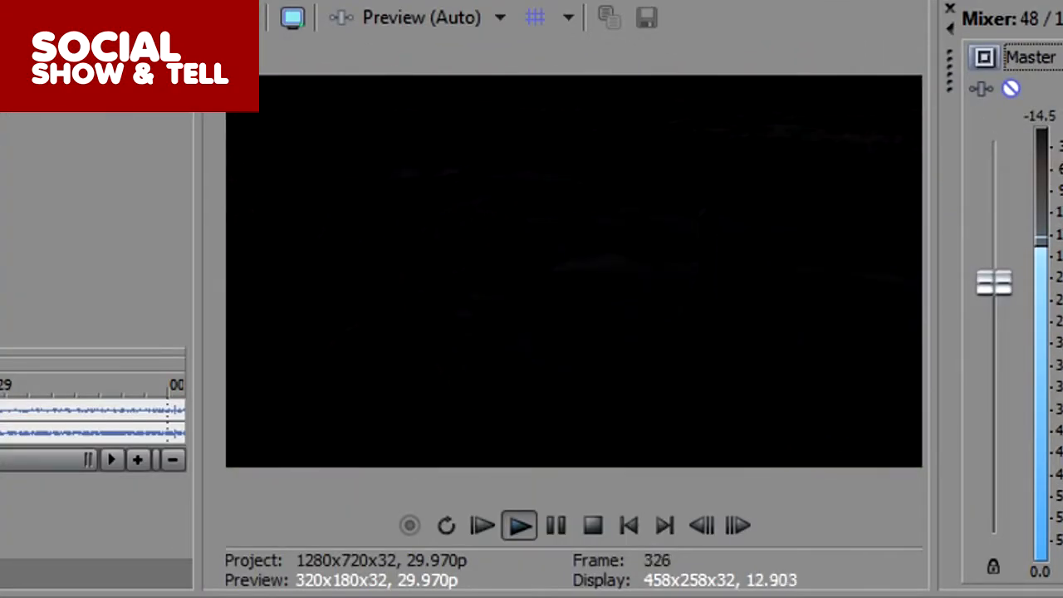
click(365, 542)
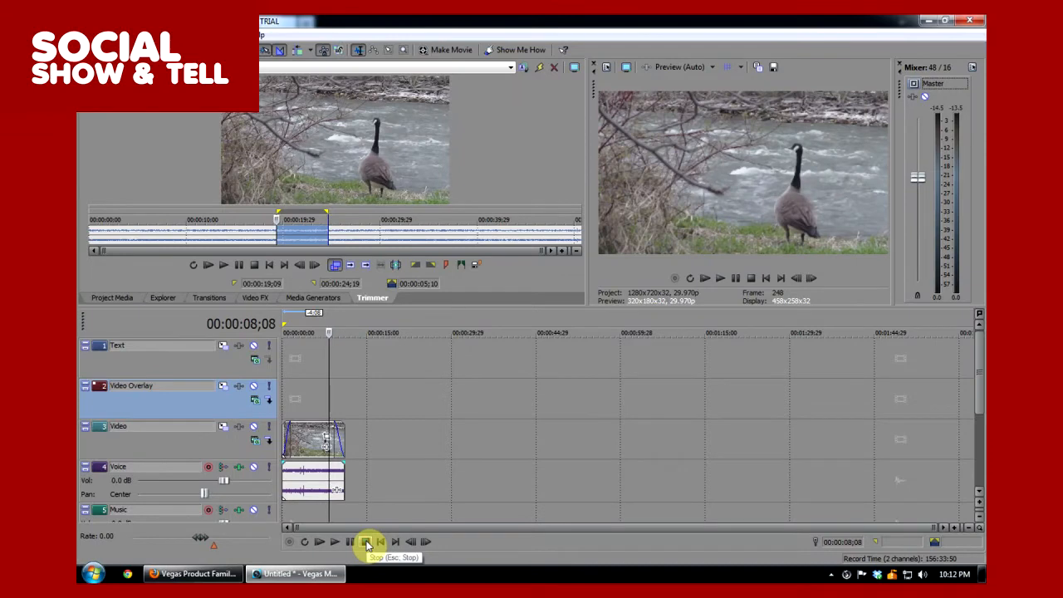
Extend the clip's end slightly with a longer video fade-out, and play it back from 00:00:05;25.
drag(343, 438, 313, 413)
click(315, 405)
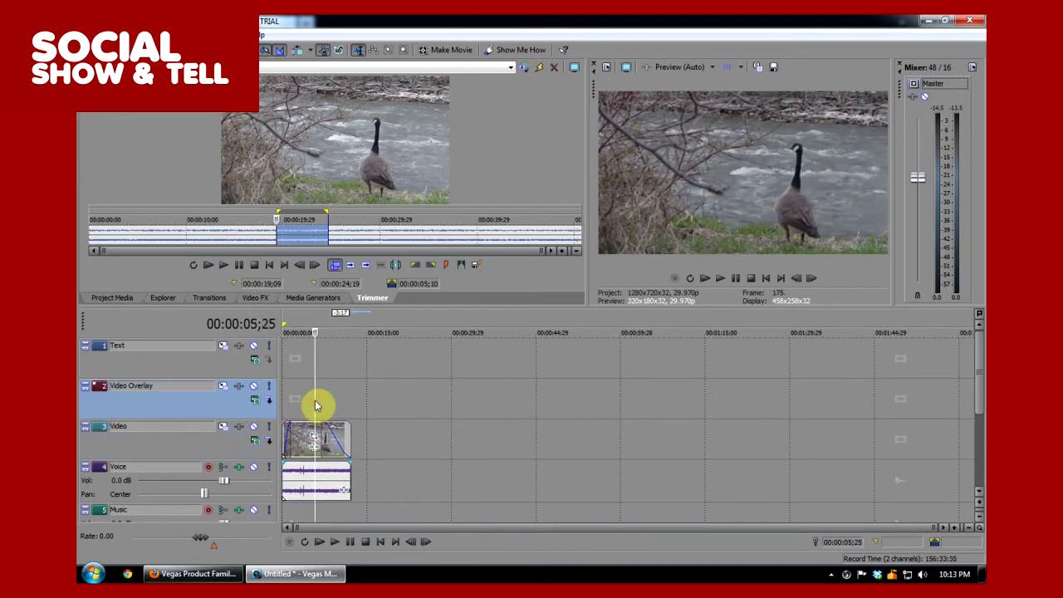
key(space)
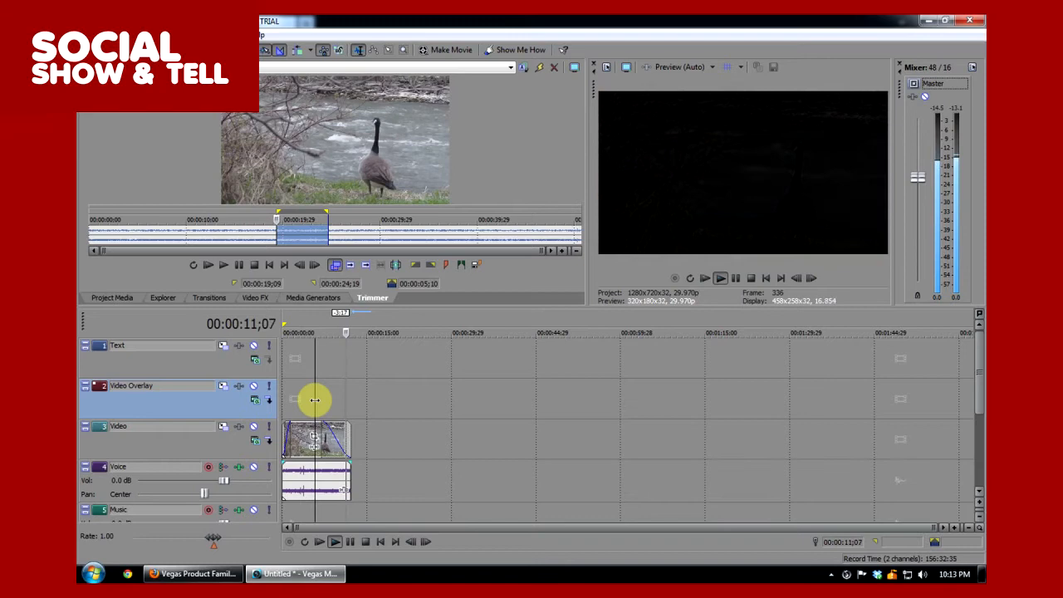
key(space)
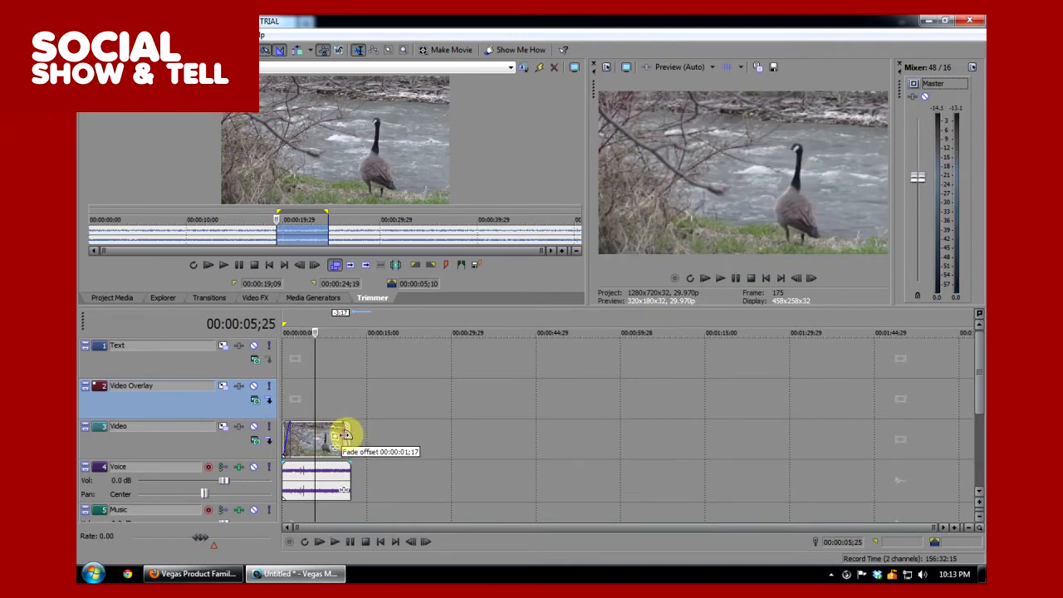
Add a fade-in and a fade-out to the clip's audio event on the Voice track.
drag(288, 466, 301, 464)
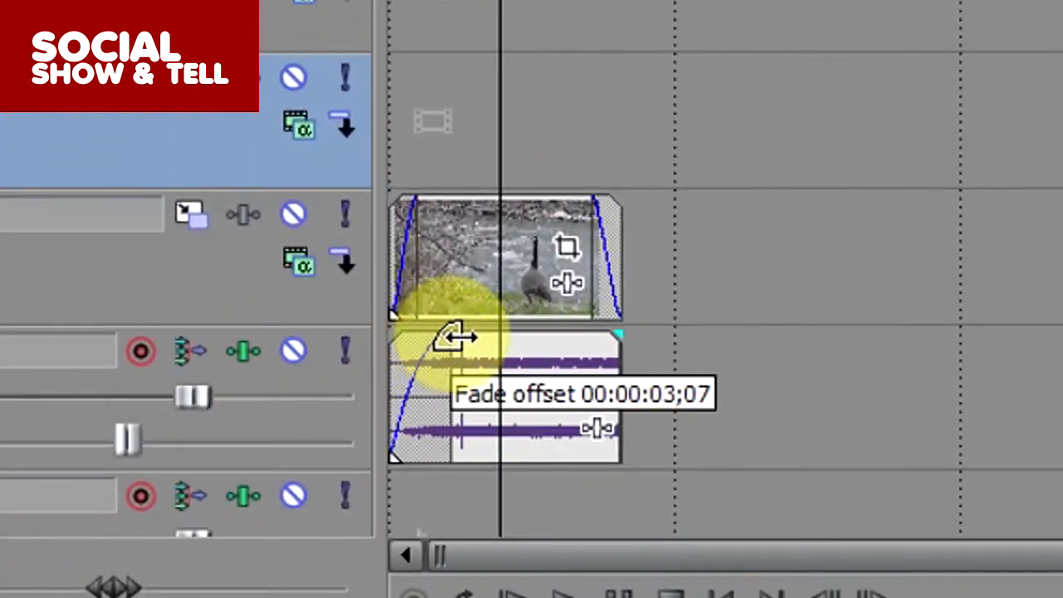
drag(453, 336, 439, 338)
drag(621, 332, 561, 343)
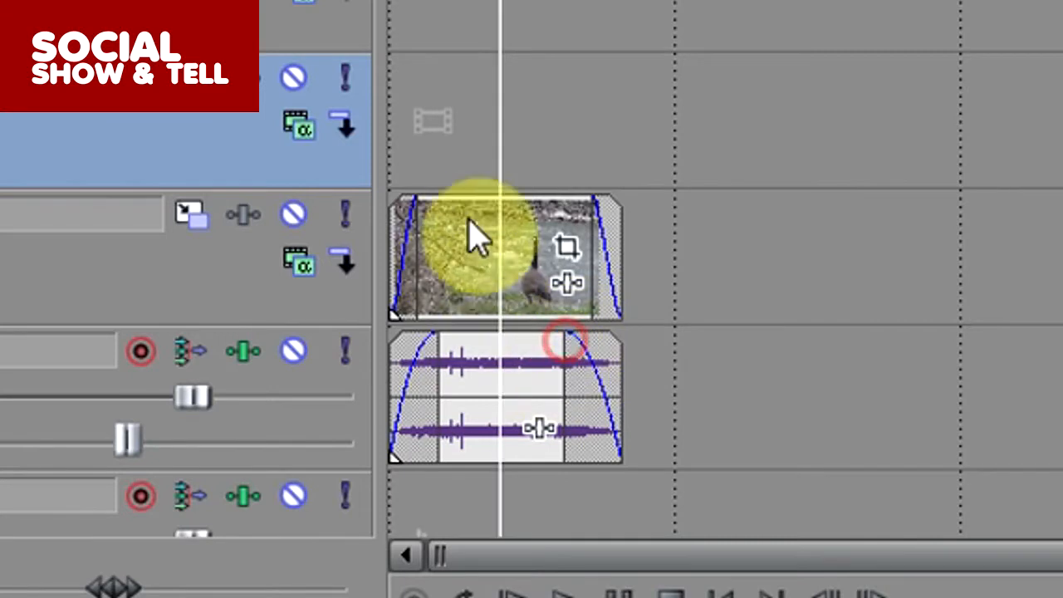
Play the clip from the start of the timeline to check the audio fade-in.
click(391, 142)
click(565, 589)
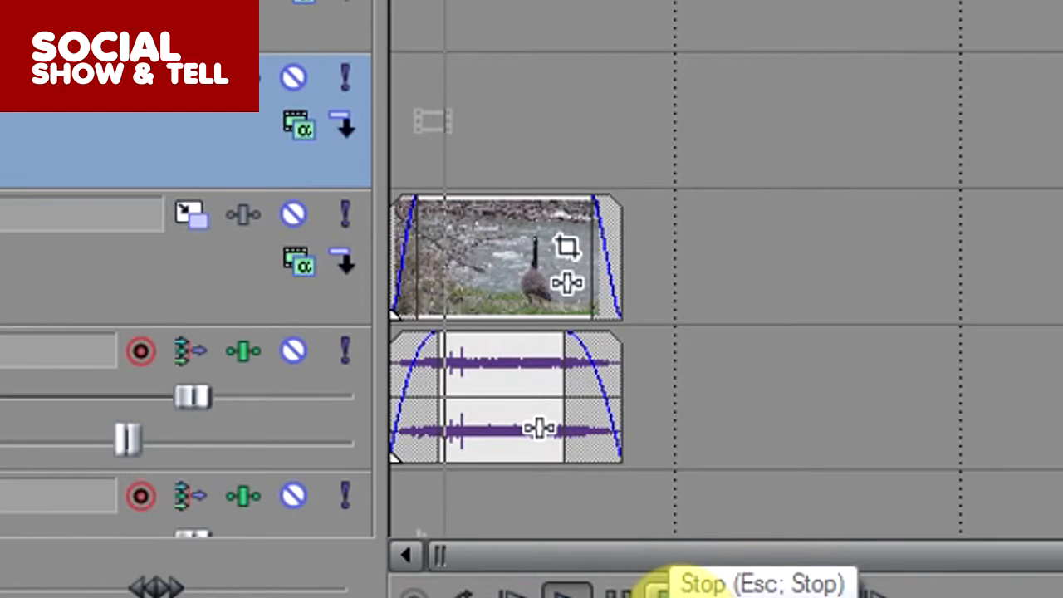
click(666, 590)
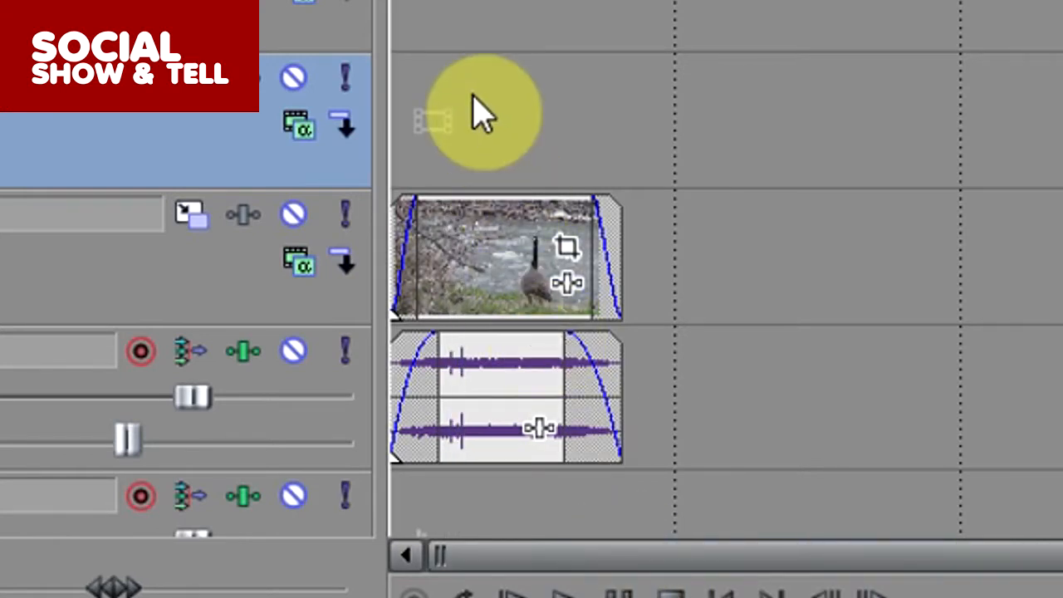
Remove the fade-outs from the clip's video and audio events.
drag(484, 283, 449, 282)
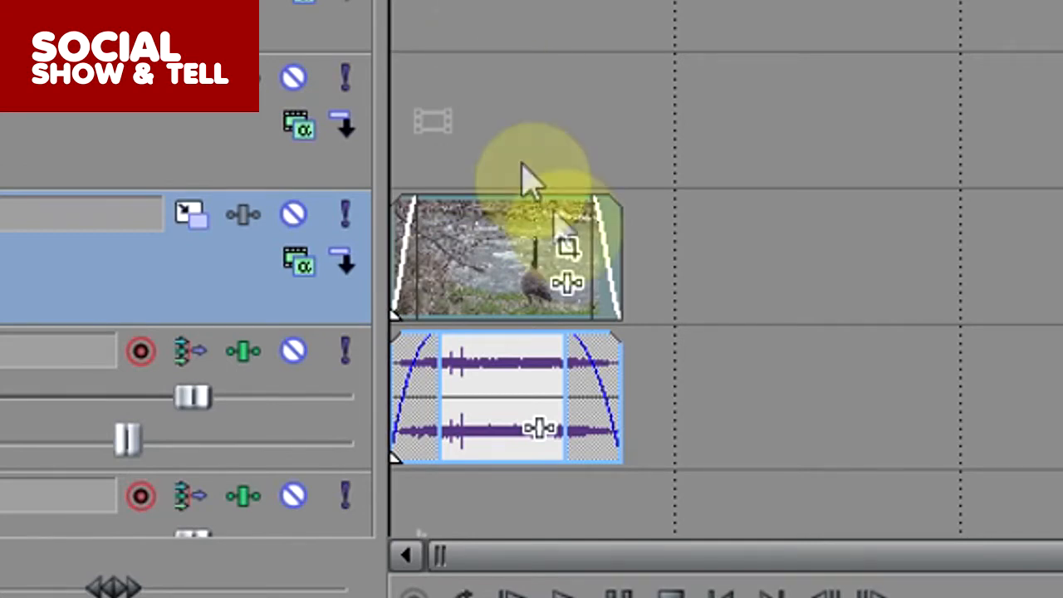
drag(596, 219, 643, 221)
drag(565, 362, 918, 360)
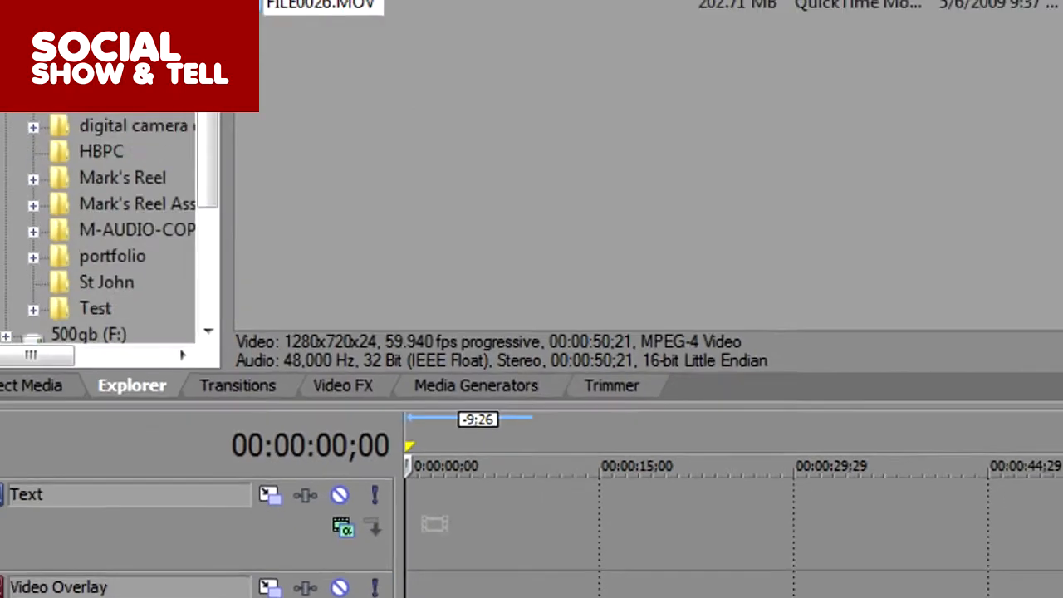
Open the first MOV file listed in the Explorer in the Trimmer and select a short range of it.
right_click(333, 133)
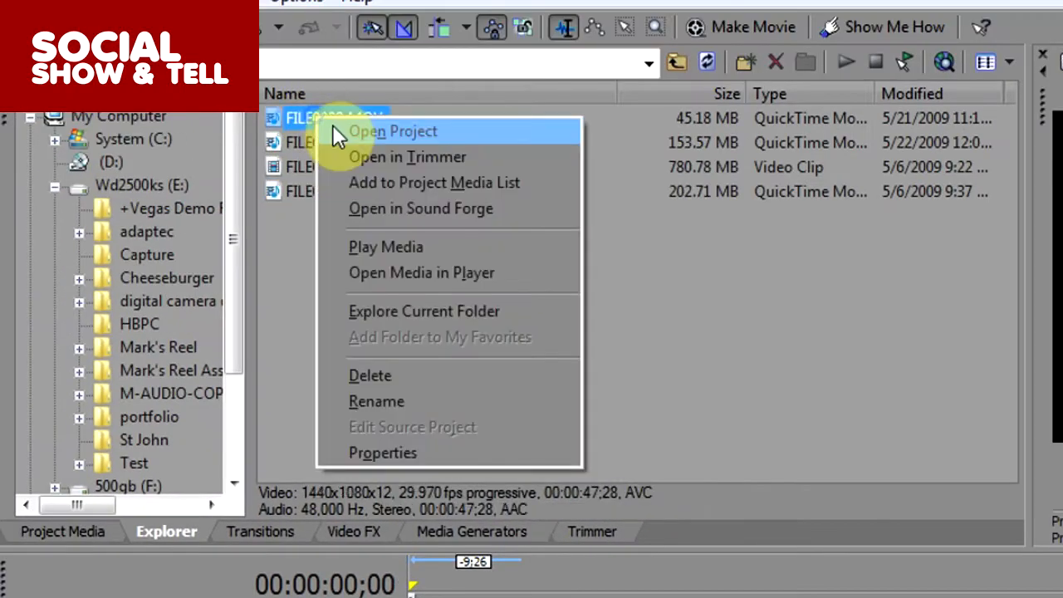
click(358, 156)
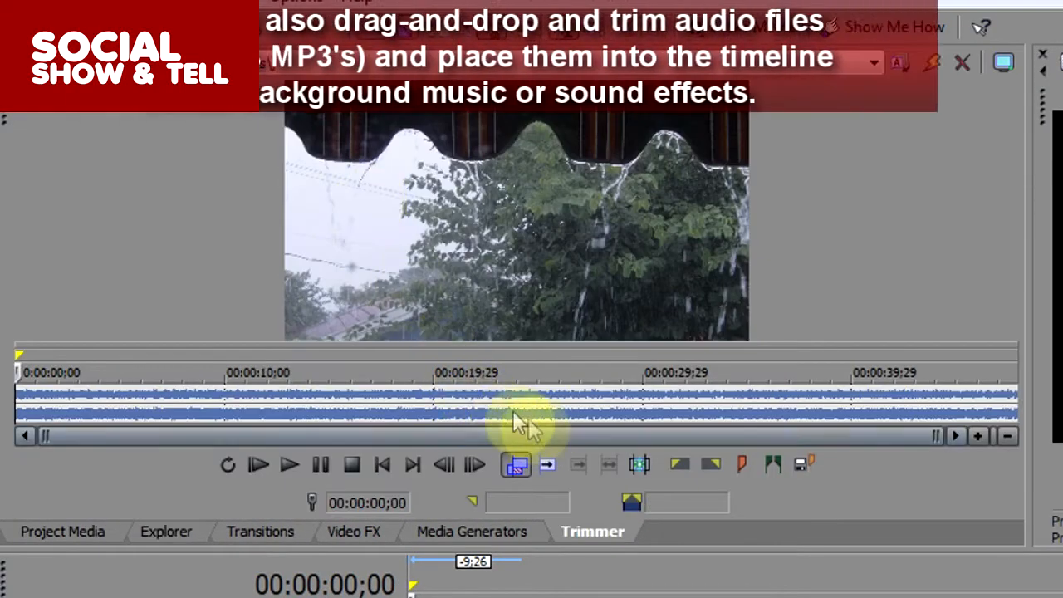
click(467, 405)
drag(487, 404, 523, 405)
Place the selected range on the Video track and butt it against the end of the goose clip.
drag(237, 400, 515, 259)
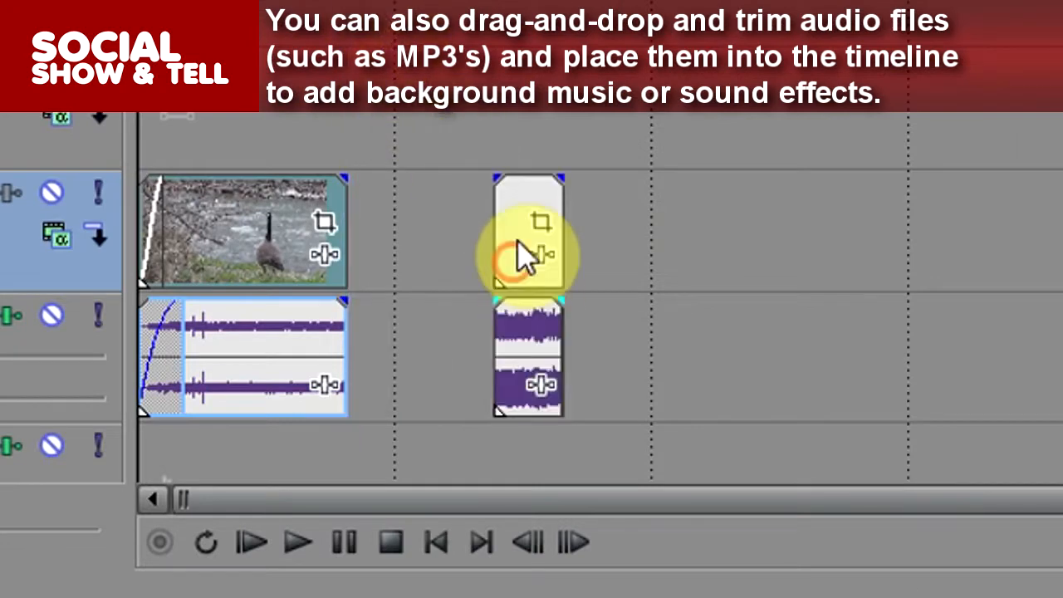
click(278, 235)
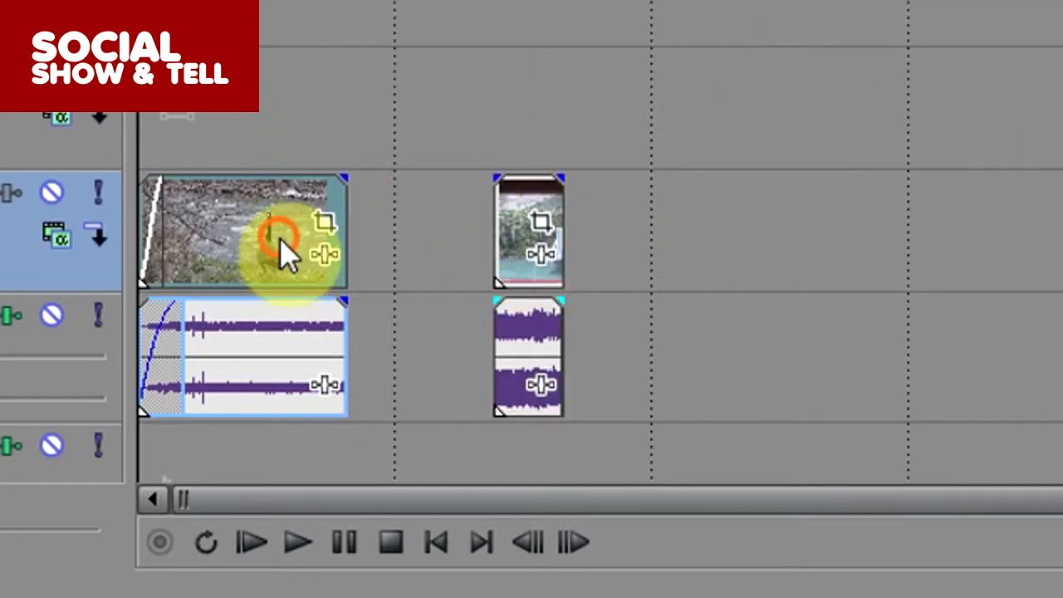
click(517, 230)
drag(511, 246, 370, 231)
Play the timeline from just before the cut to preview the change from the goose clip to the second clip.
click(326, 126)
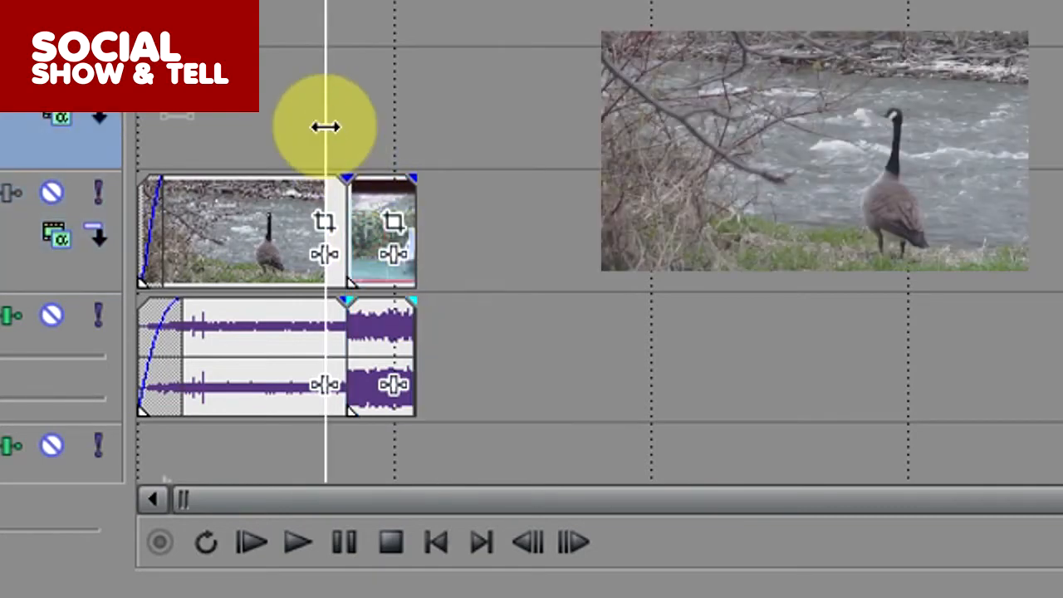
key(space)
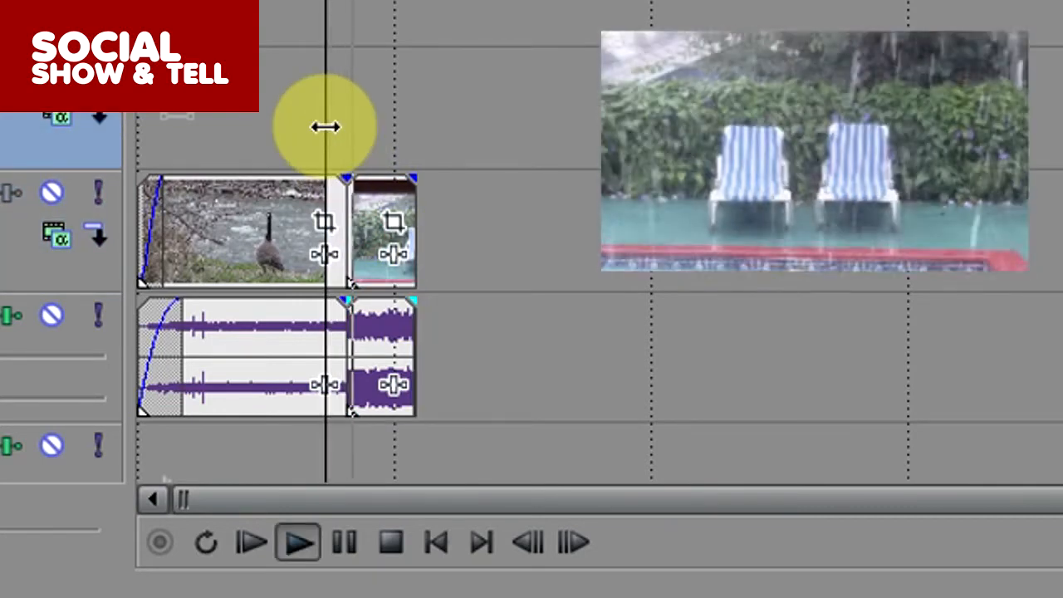
key(space)
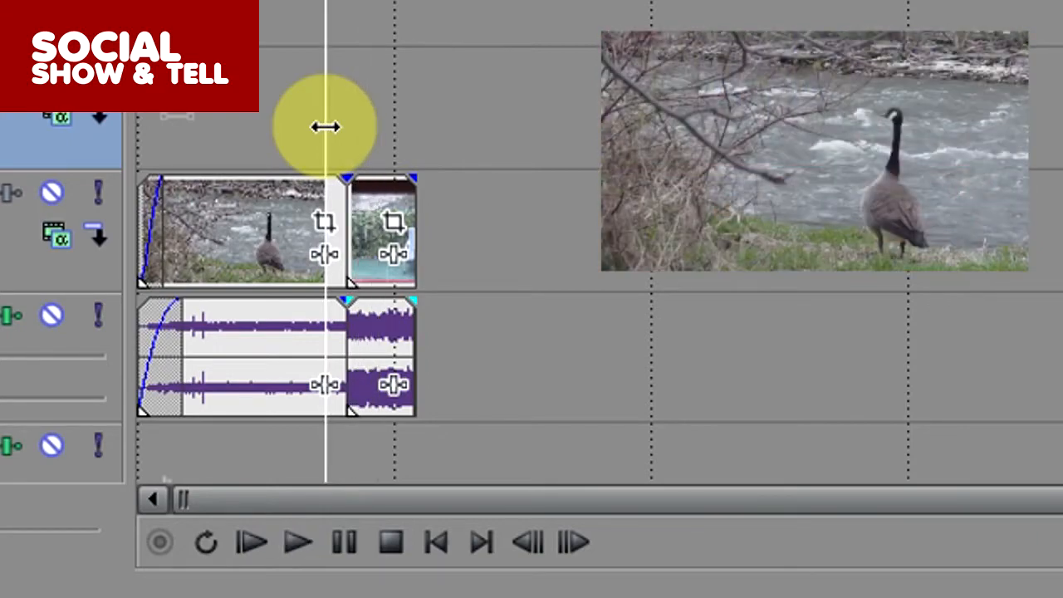
Lengthen the pool clip on the Video track by extending its end past the 15-second mark.
drag(415, 217, 474, 218)
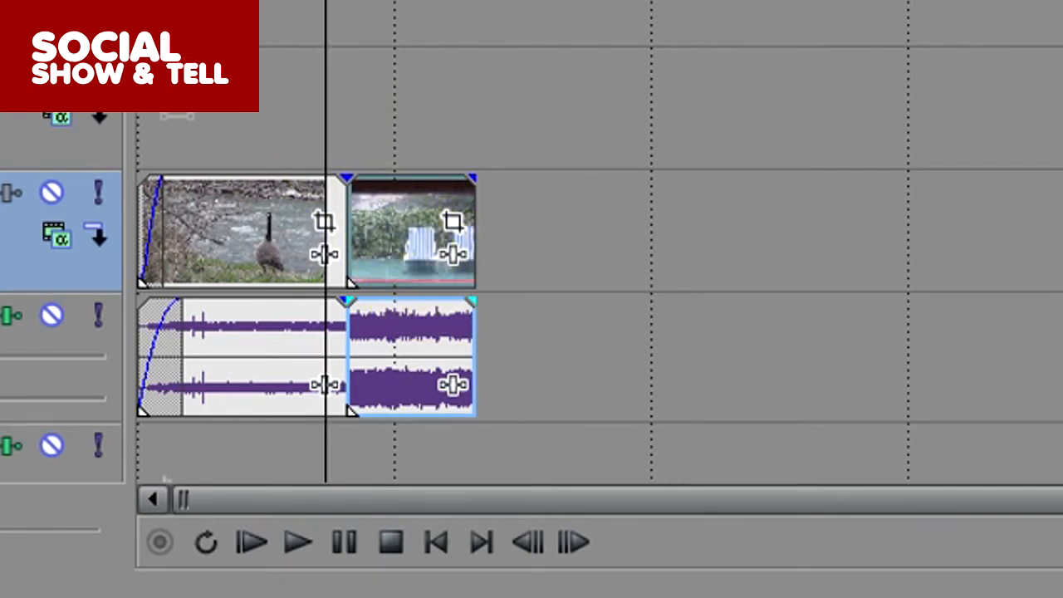
drag(651, 1, 494, 229)
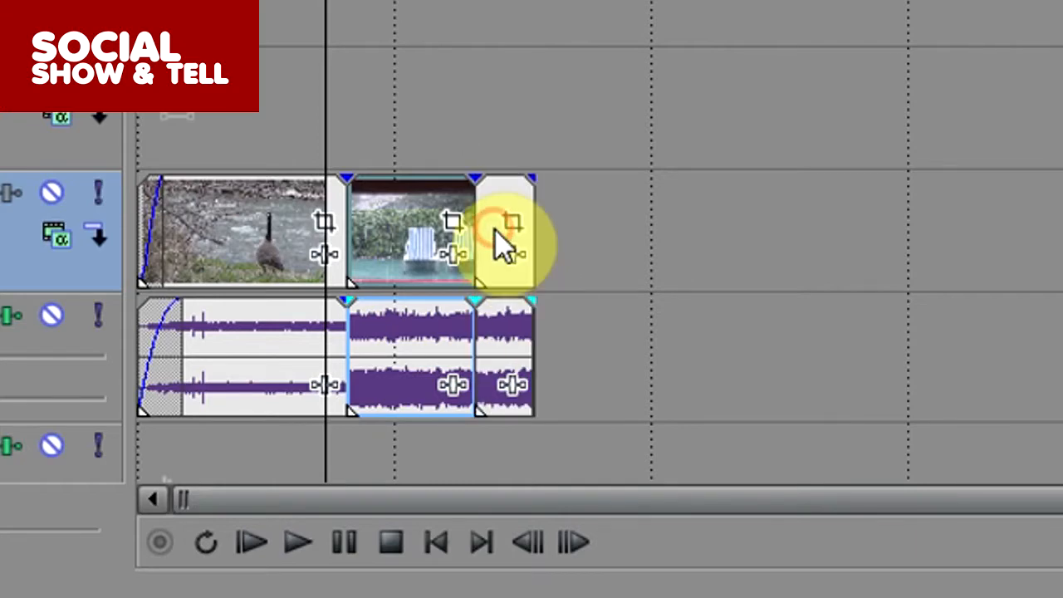
click(491, 203)
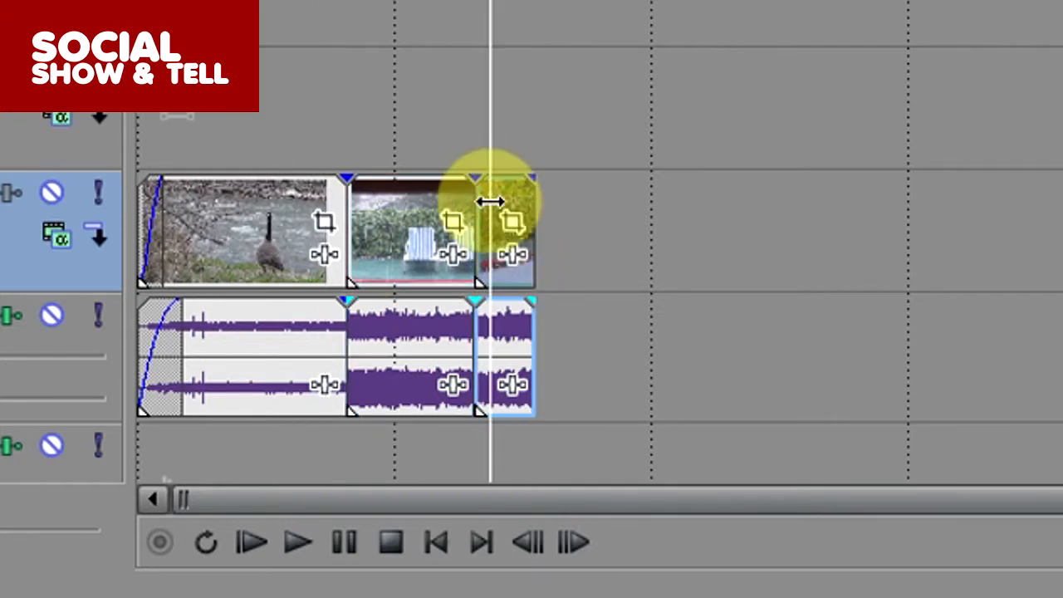
key(Delete)
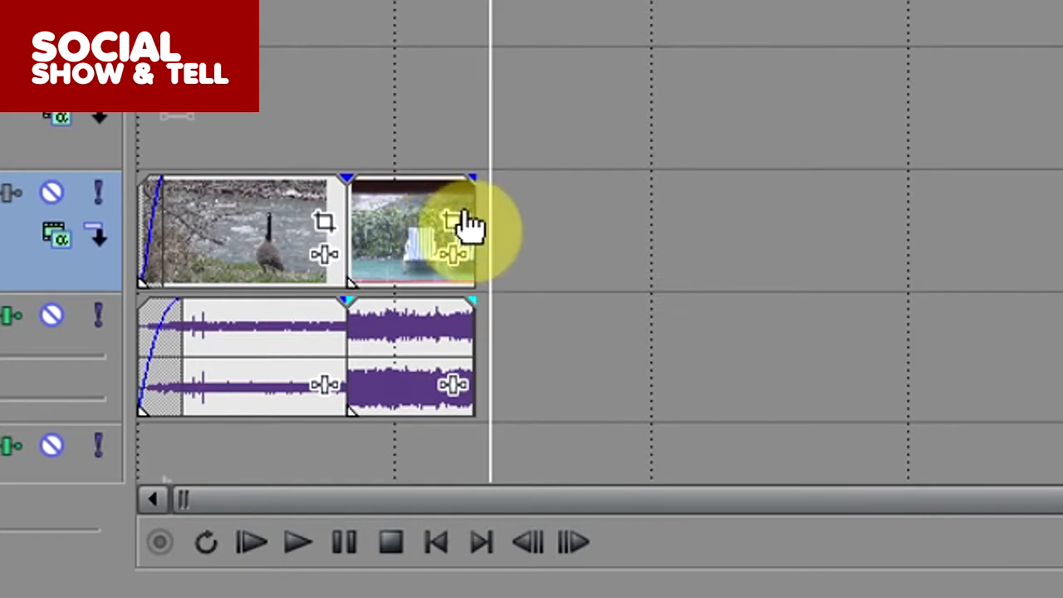
Extend the pool clip's end further and overlap its start with the goose clip to make a crossfade of about 2;11.
drag(473, 211, 553, 214)
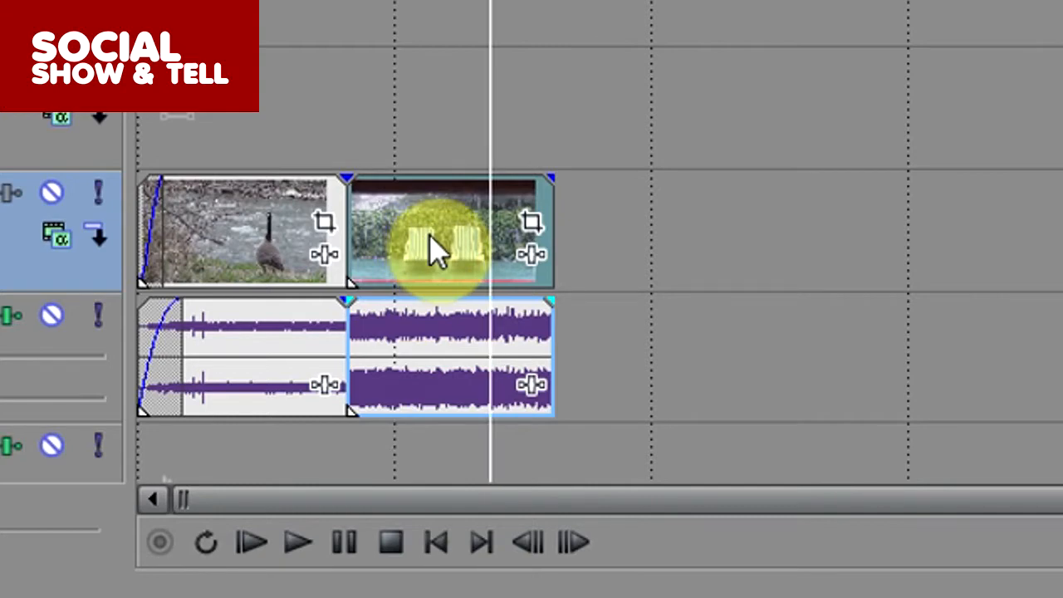
drag(421, 235, 319, 259)
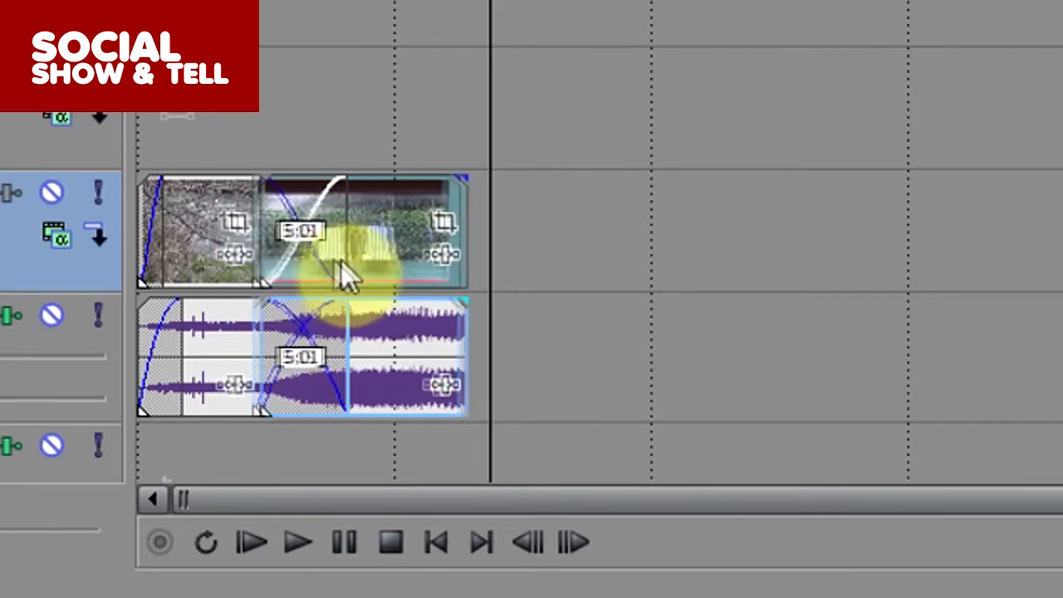
drag(341, 266, 382, 259)
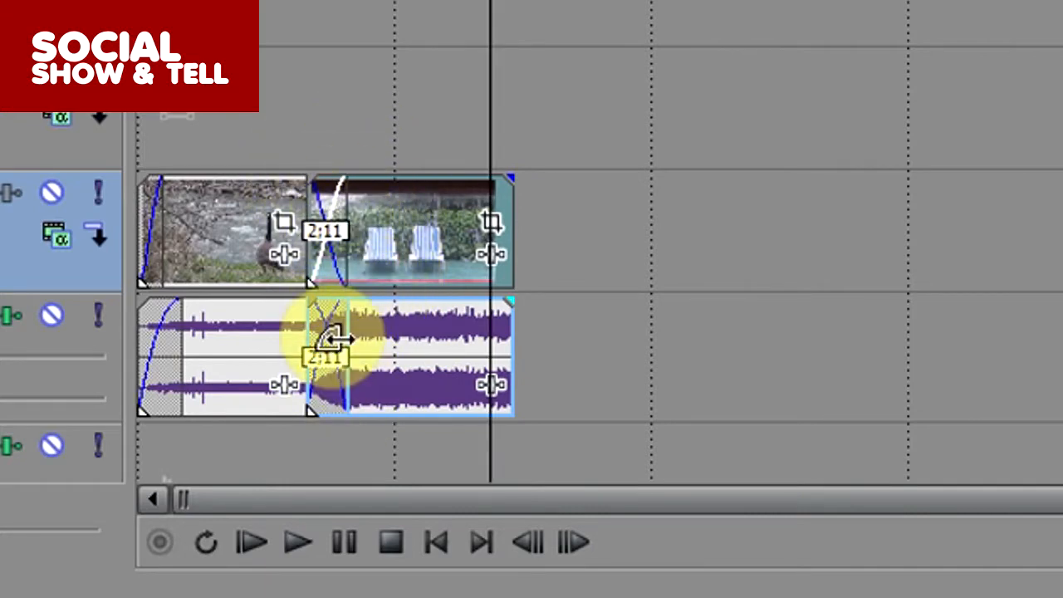
Play the timeline from just before the overlap to preview the crossfade between the two clips.
click(279, 105)
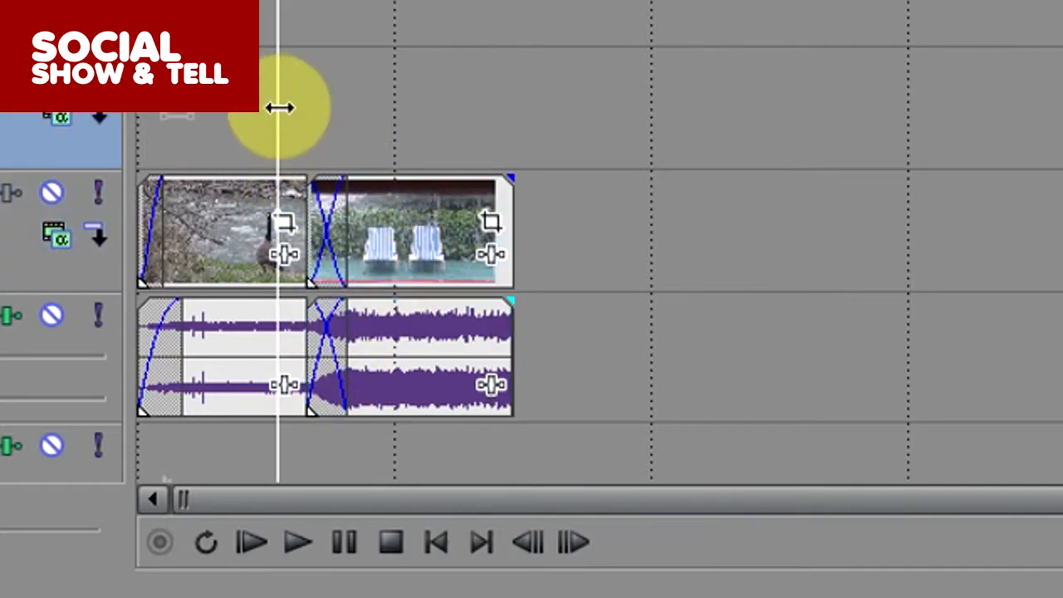
key(space)
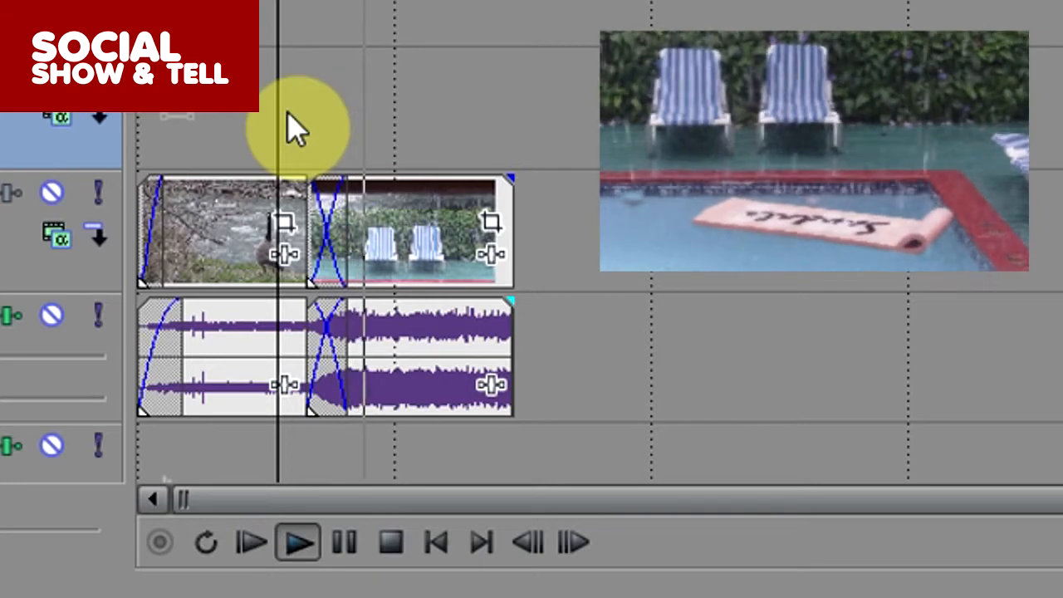
key(space)
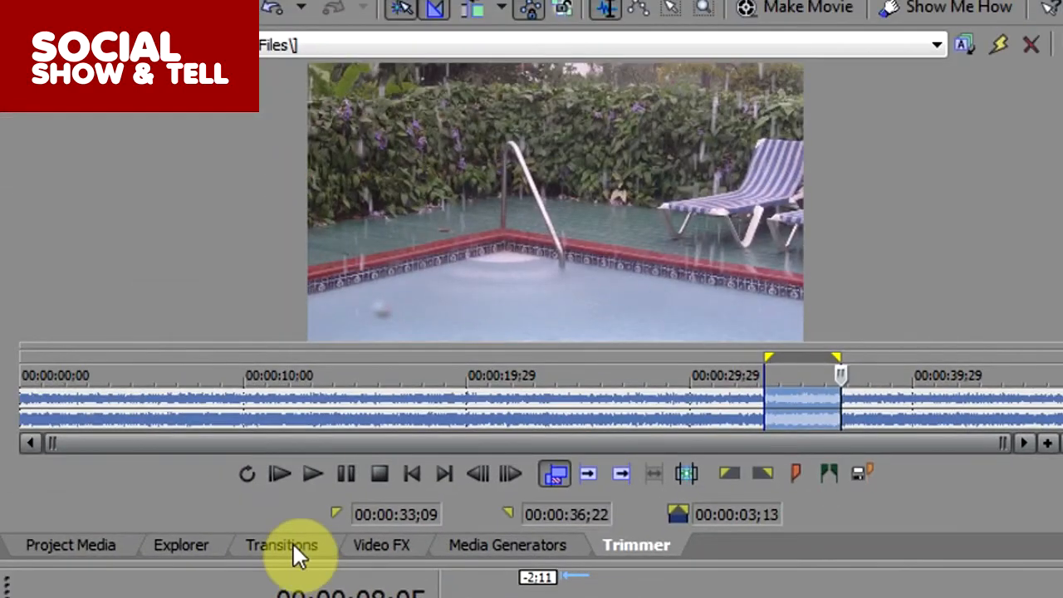
Look through the presets of several transition types, including Gradient Wipe, Portals, Slide and Split.
click(293, 544)
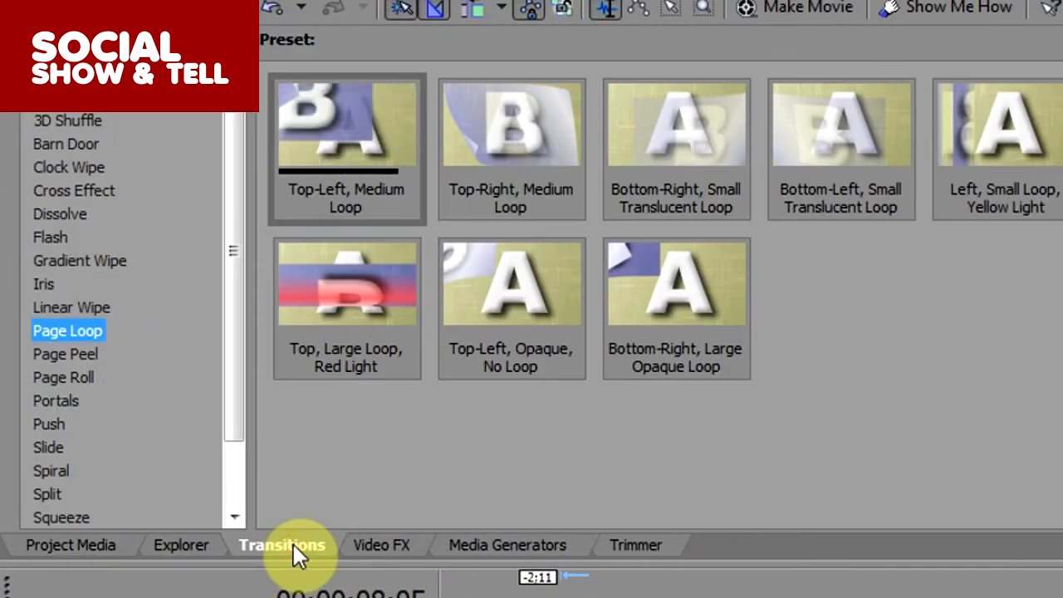
click(231, 127)
click(71, 144)
click(63, 257)
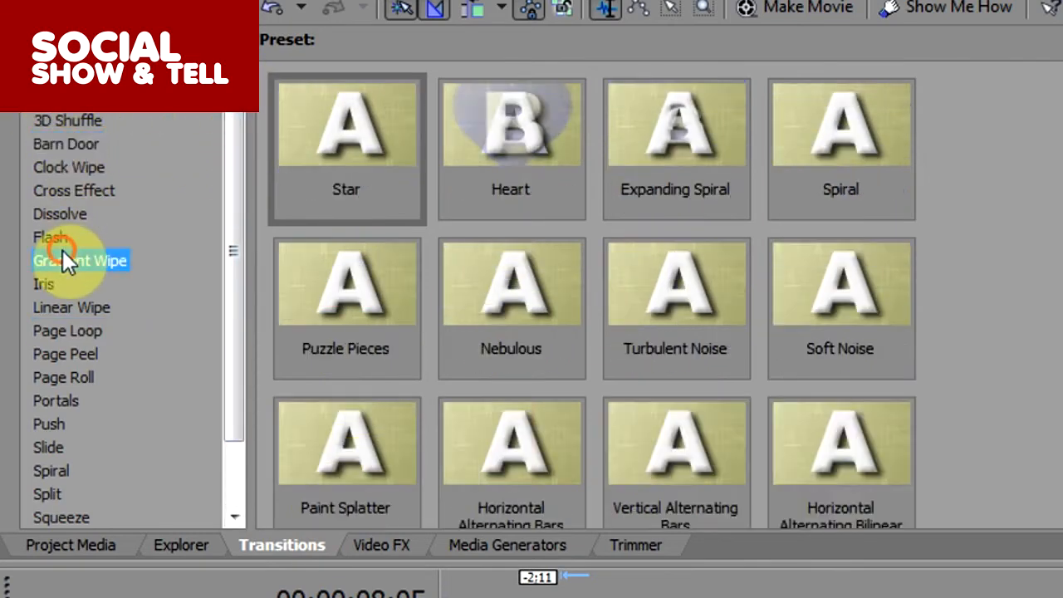
click(75, 354)
click(75, 405)
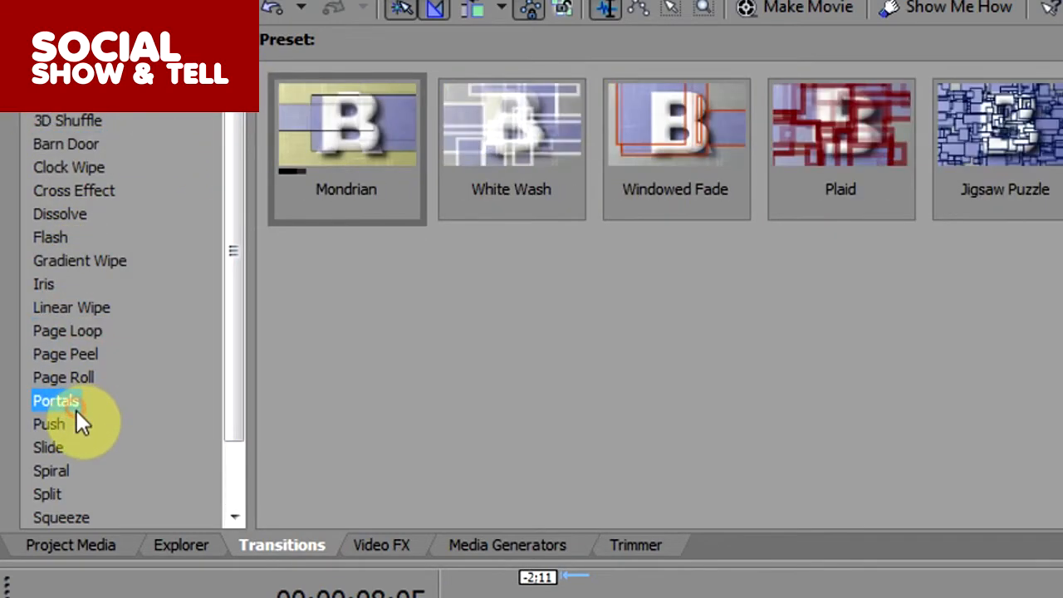
click(52, 449)
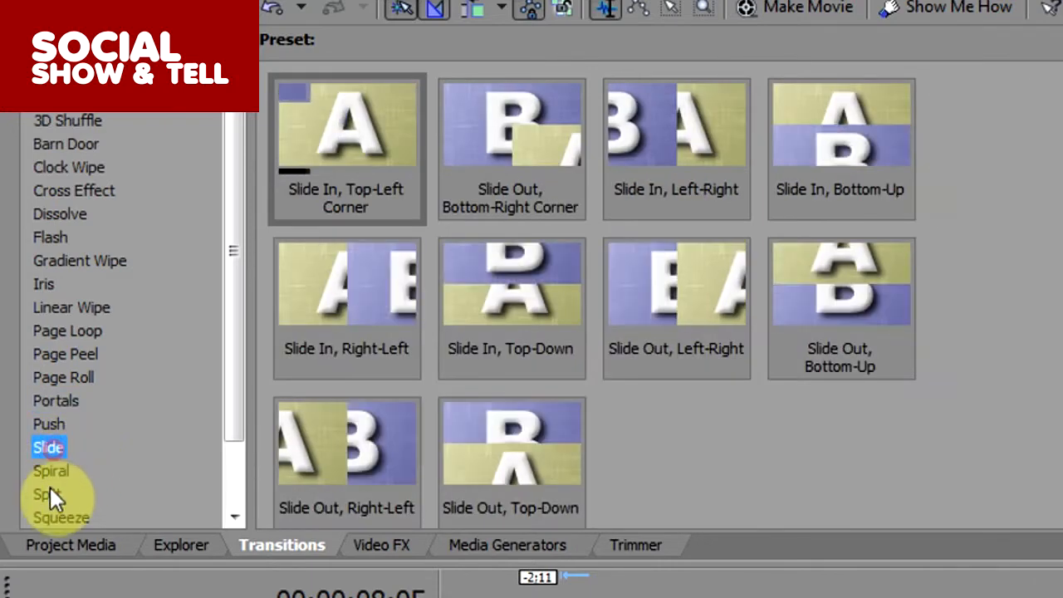
click(48, 494)
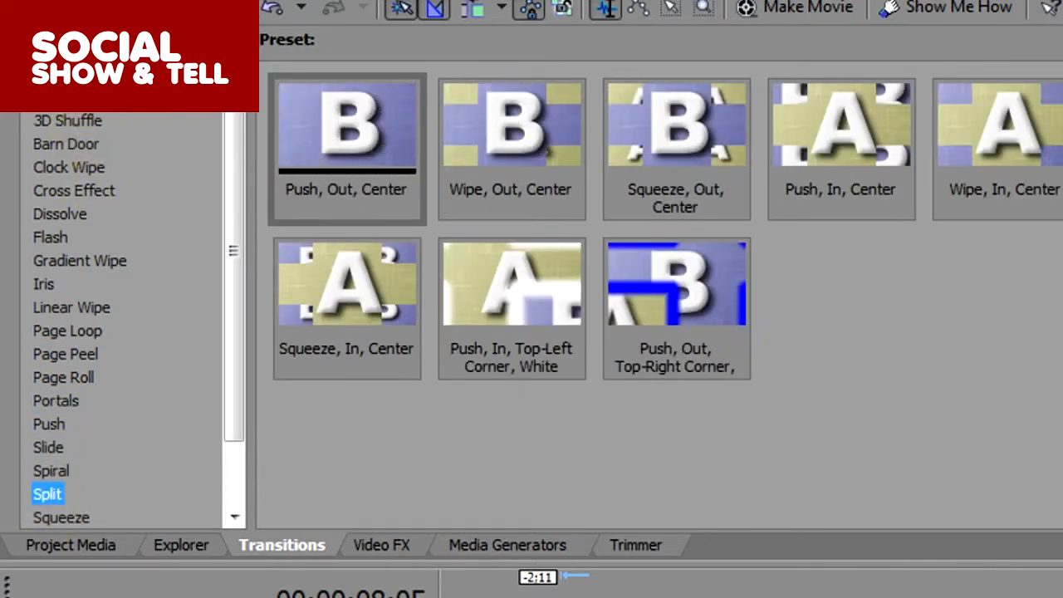
Apply the Clock Wipe transition's Clockwise, Soft Edge preset to the crossfade with its default settings and play it.
click(60, 167)
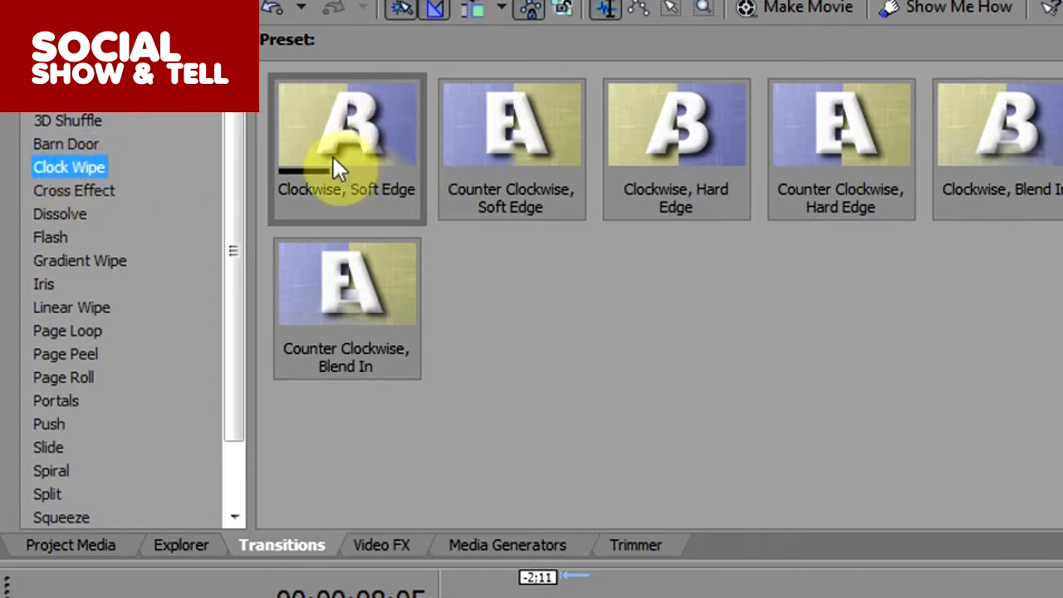
click(349, 119)
drag(351, 114, 372, 498)
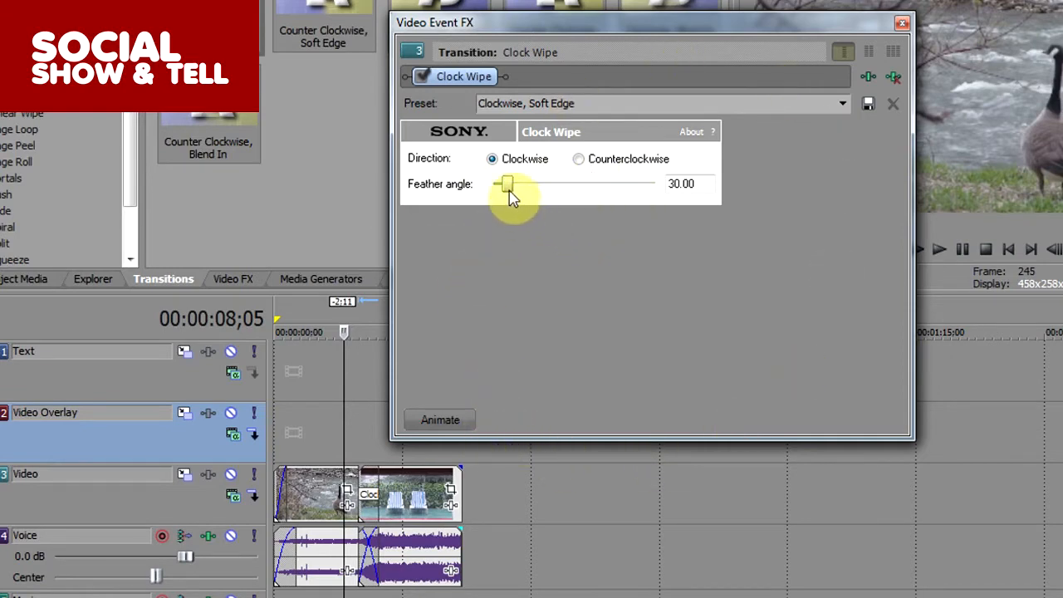
click(900, 26)
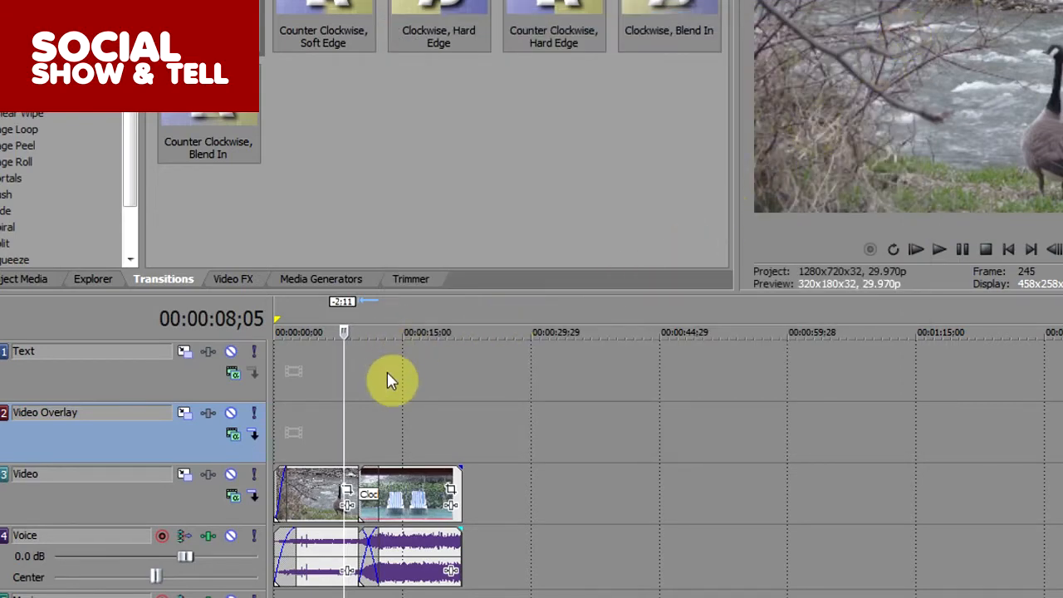
key(space)
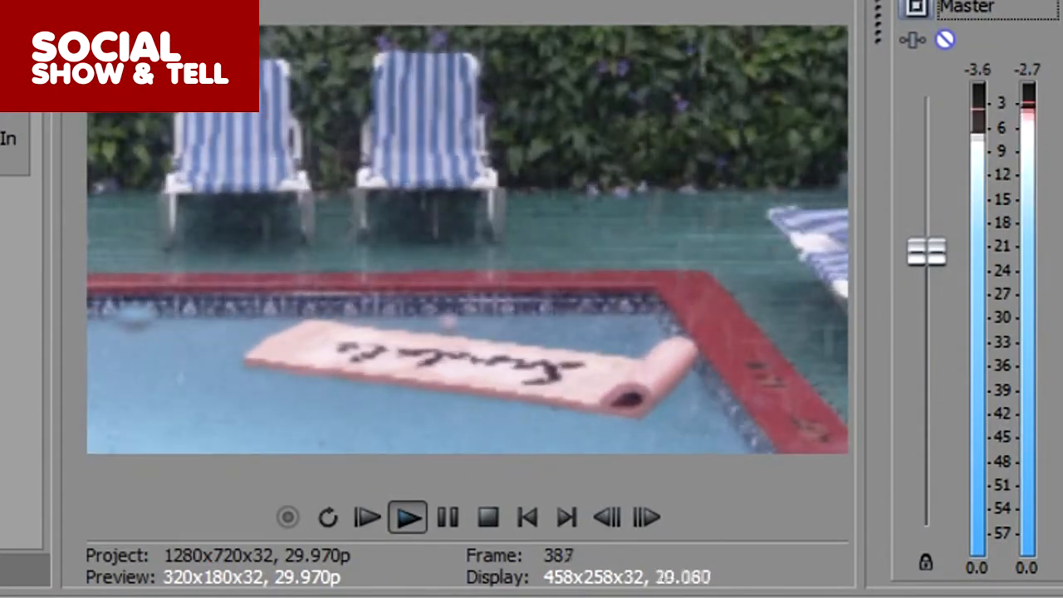
key(space)
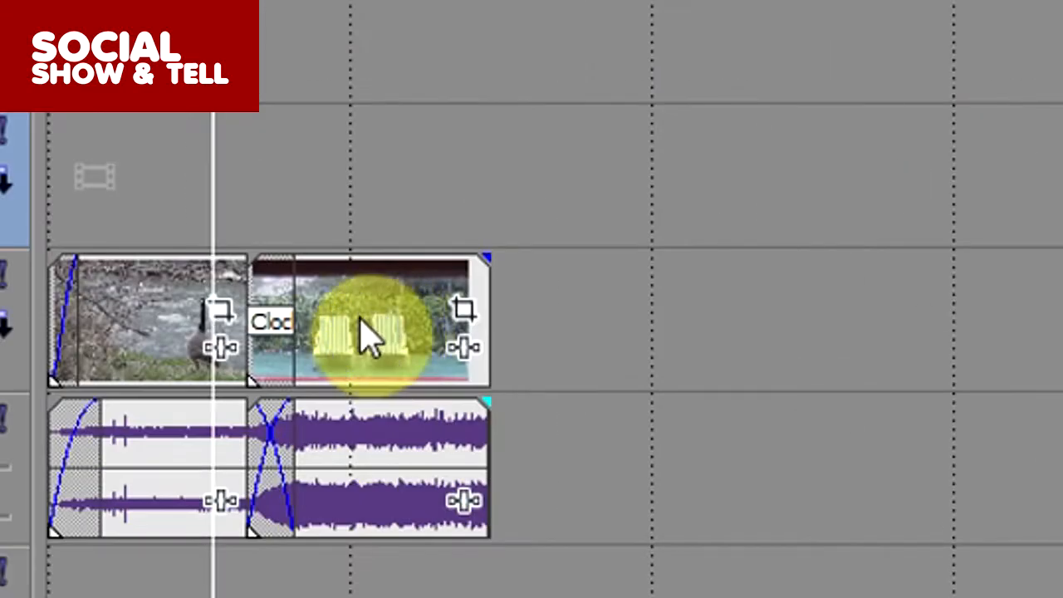
Move the pool clip away from the goose clip to shorten the Clock Wipe overlap to about 1;00.
click(369, 336)
drag(365, 326, 384, 316)
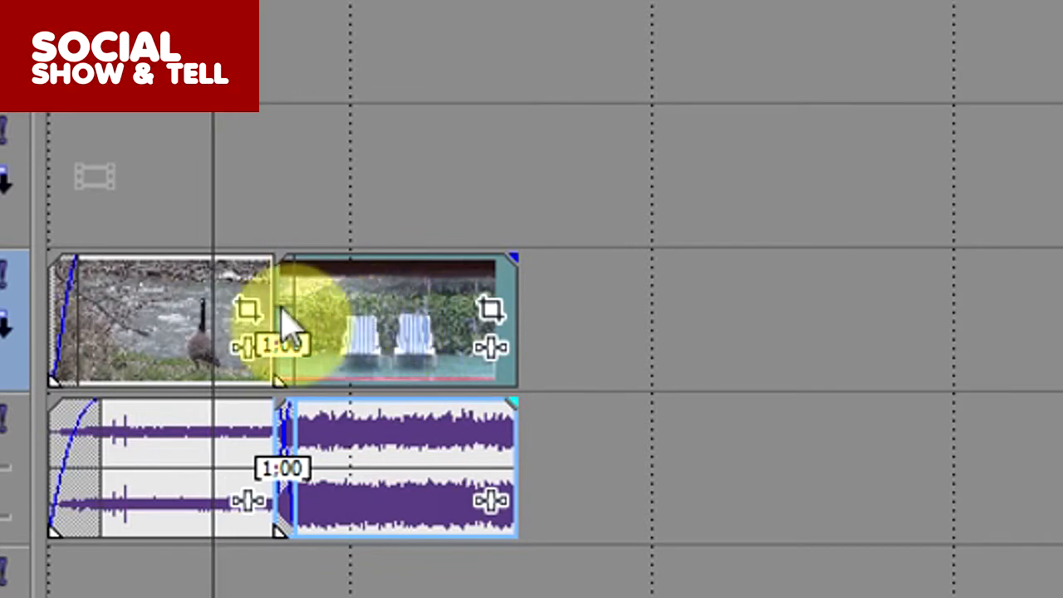
click(320, 318)
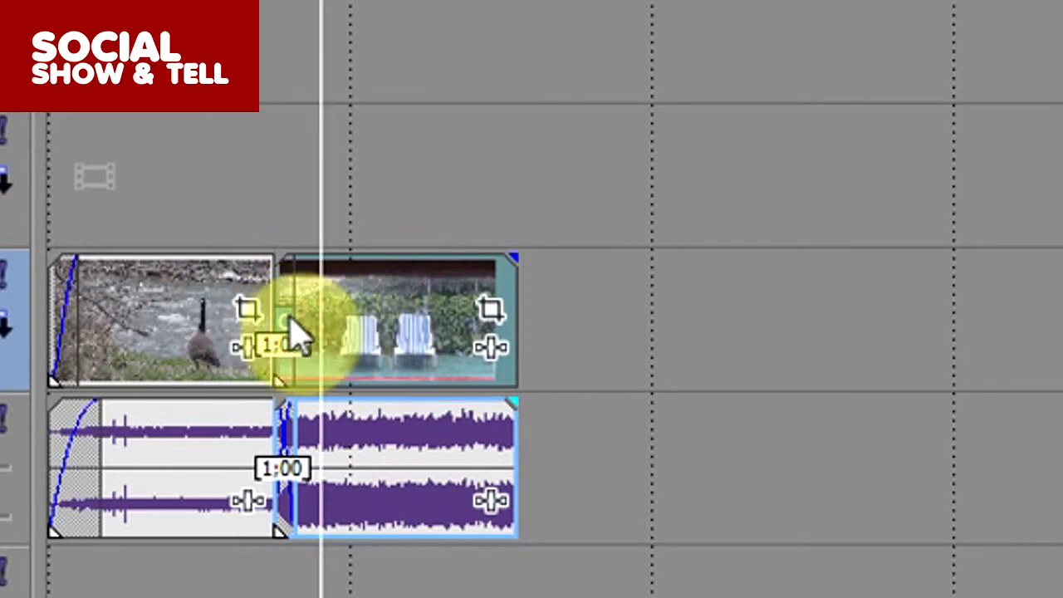
Trim the start of the pool clip and move the clip to overlap the goose clip by about 2;20.
click(287, 327)
drag(329, 331, 264, 332)
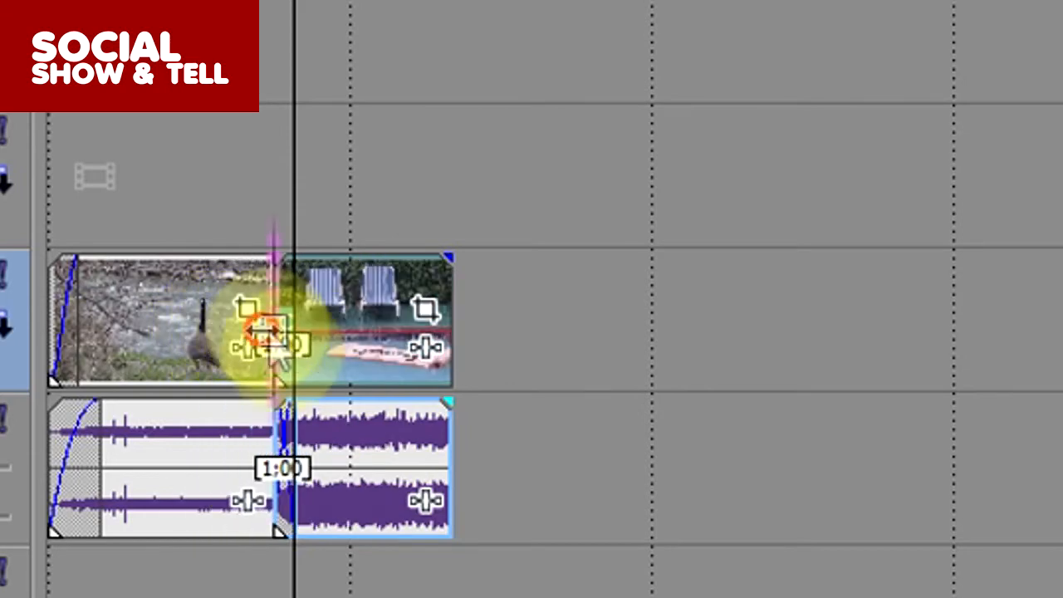
drag(356, 338, 316, 323)
click(236, 190)
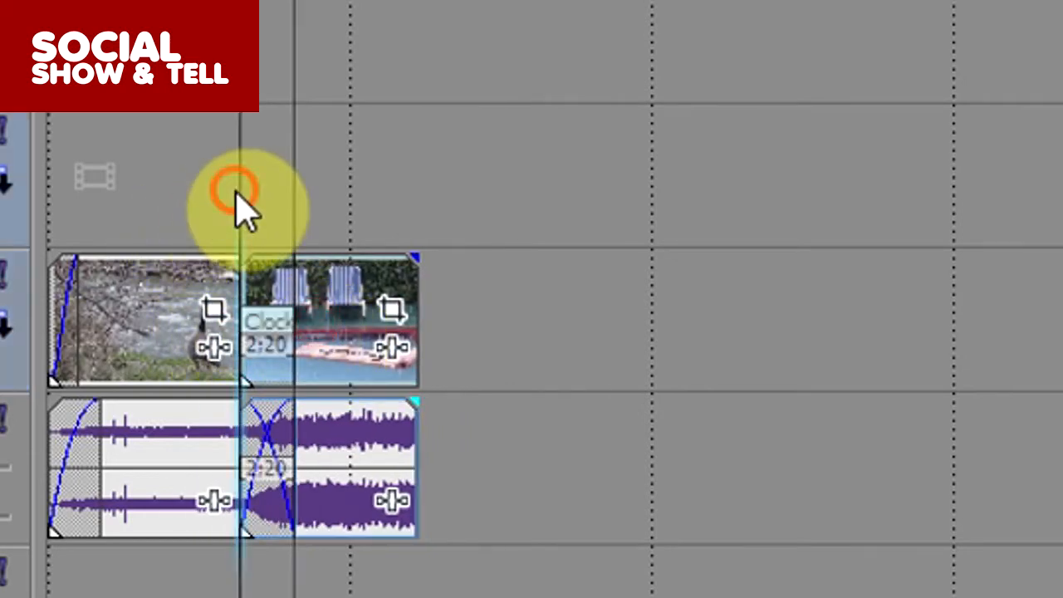
click(207, 188)
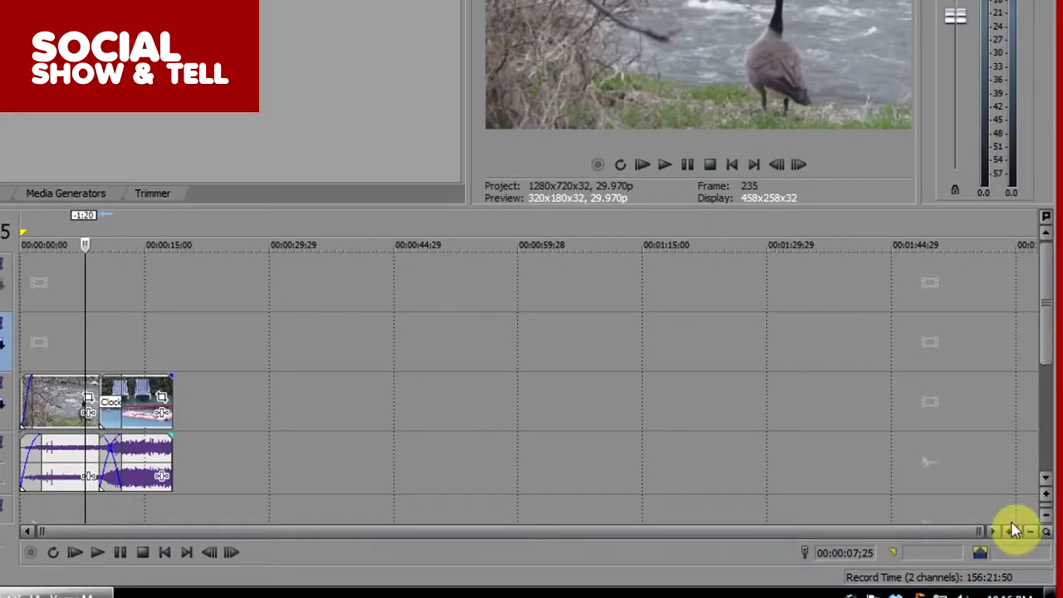
Zoom the timeline in and out in time and track height to examine the two clips and their transition.
click(1010, 530)
click(1009, 531)
click(1010, 530)
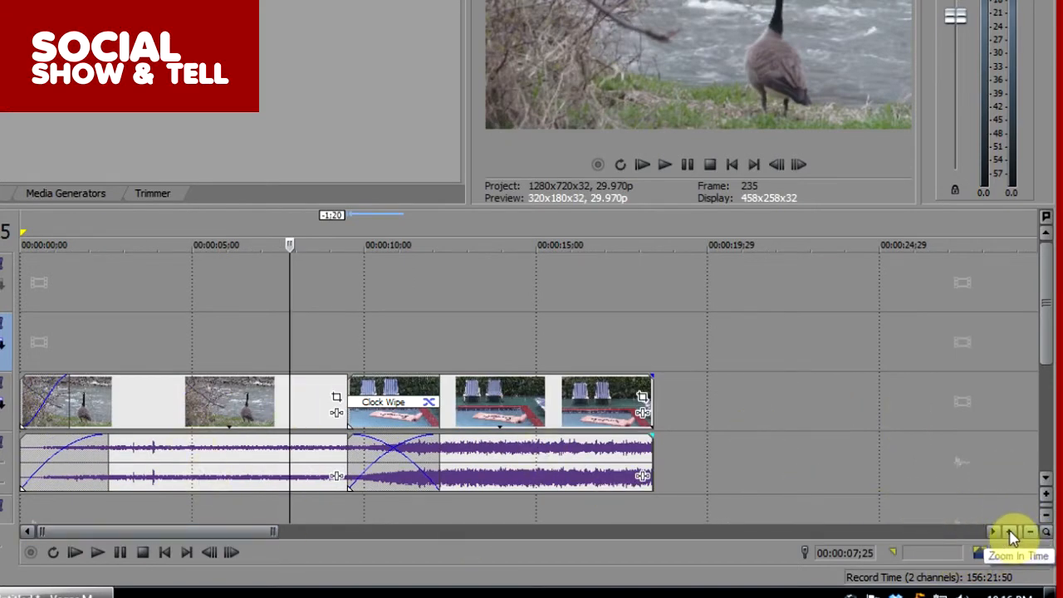
click(1010, 533)
click(1010, 532)
click(1030, 533)
click(1030, 532)
click(1030, 533)
click(1046, 495)
click(1047, 516)
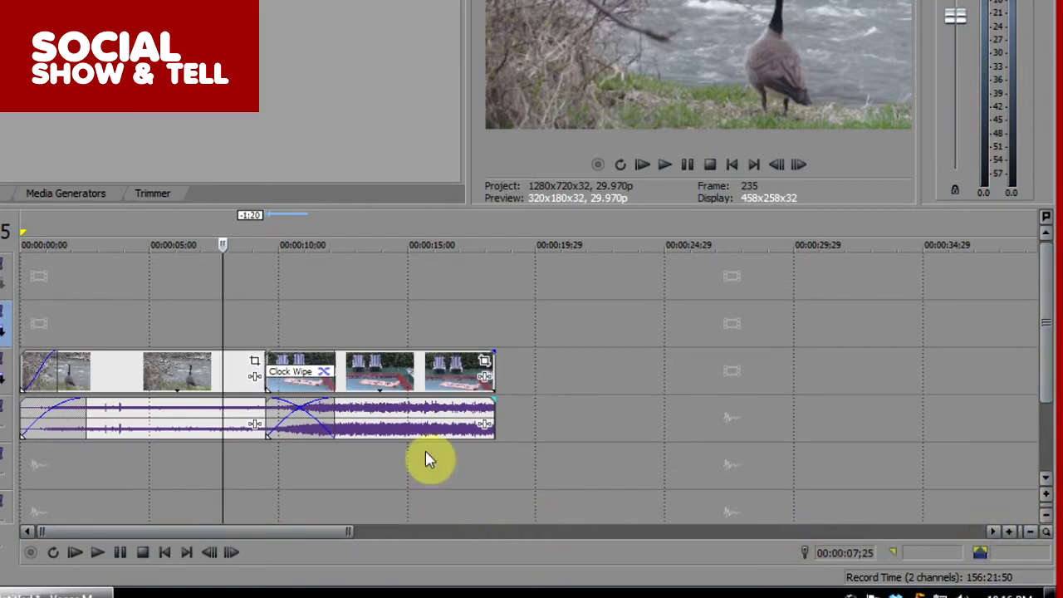
Shorten the overlap between the clips to about 0;13 and play the faster Clock Wipe from just before it.
click(406, 377)
drag(407, 377, 465, 382)
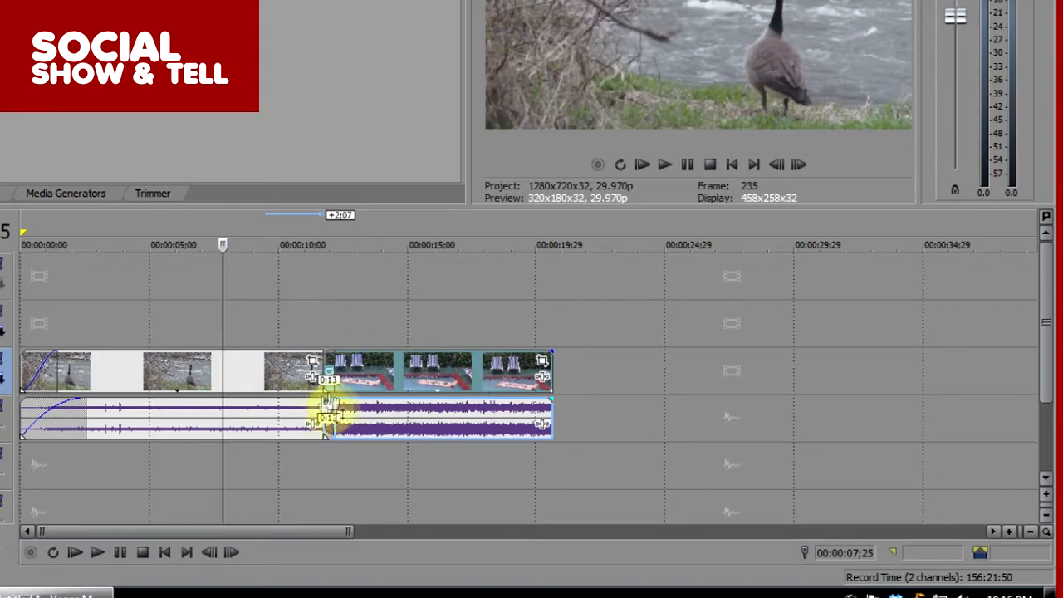
click(291, 323)
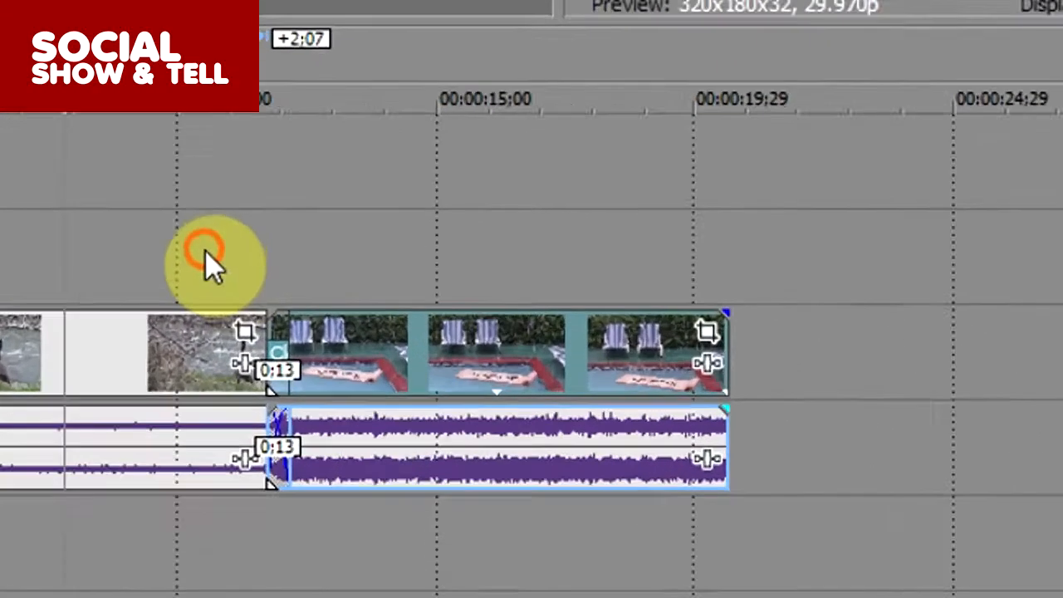
click(302, 318)
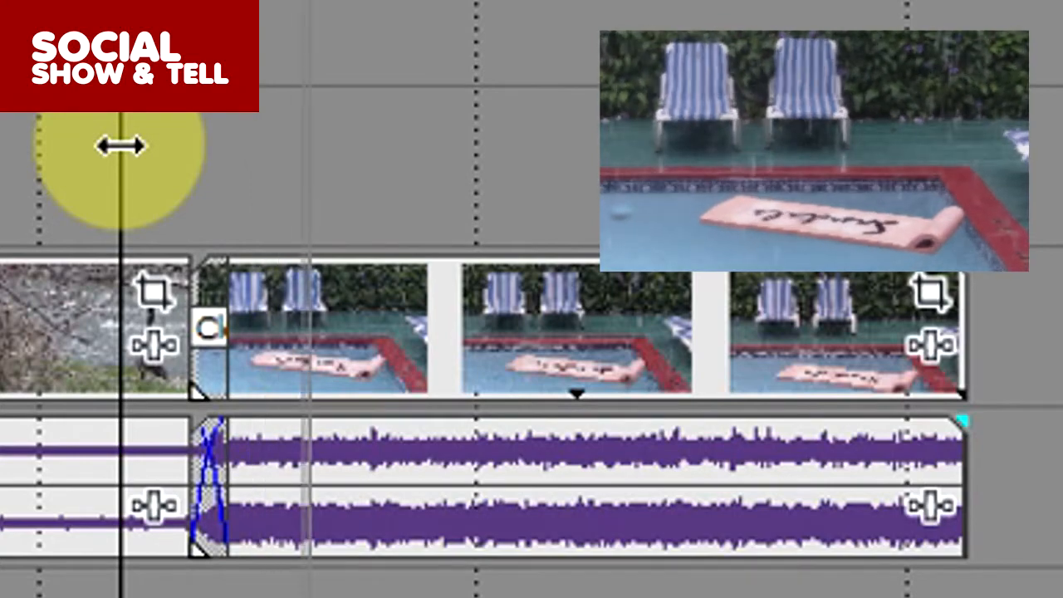
key(space)
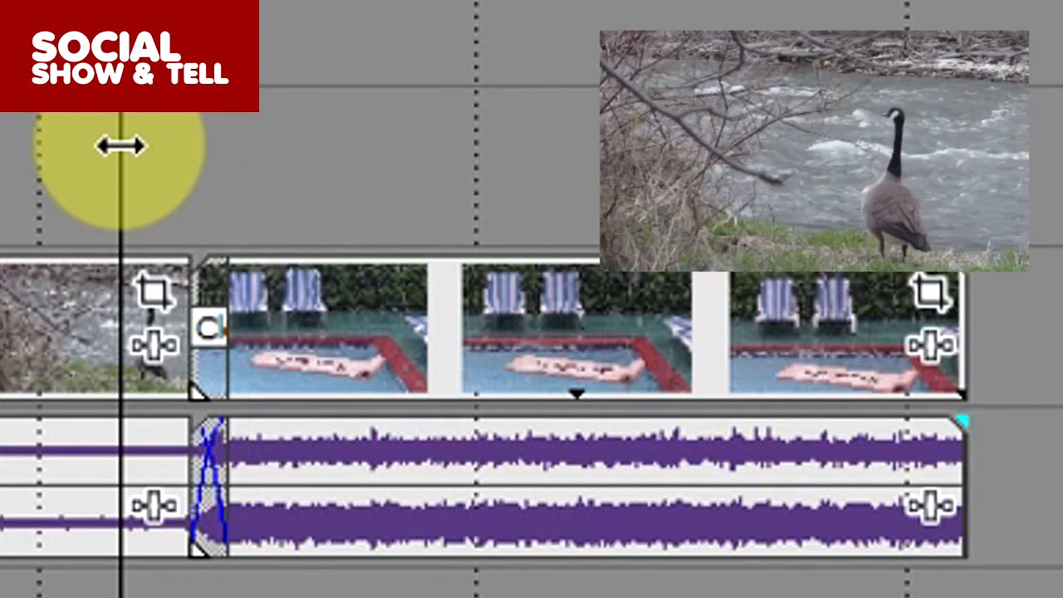
Lengthen the clip overlap to about 2;03 and replace its Clock Wipe with the Push Up preset at default settings.
drag(427, 309, 268, 344)
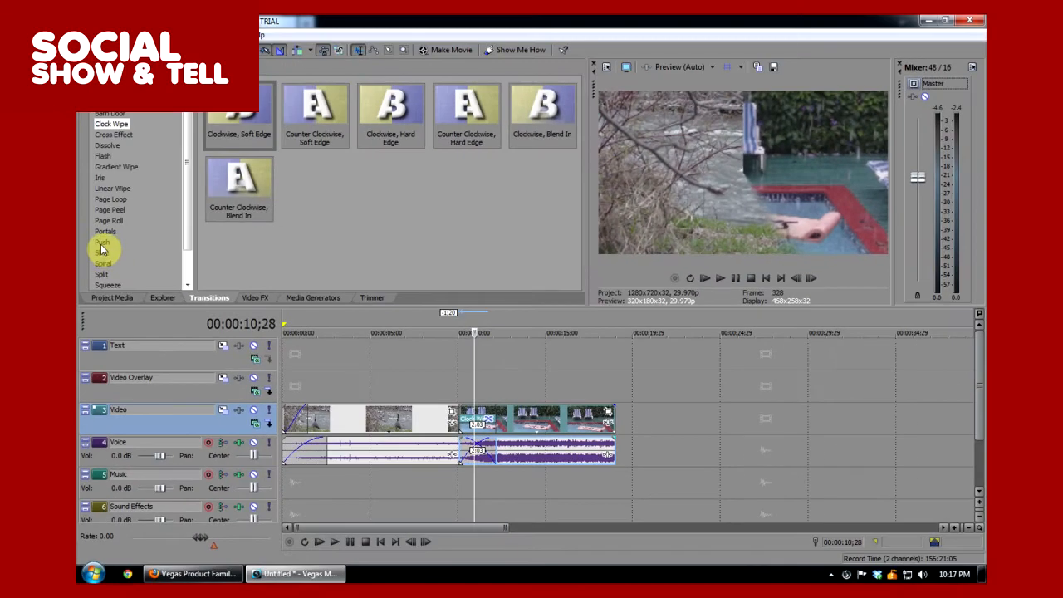
click(101, 242)
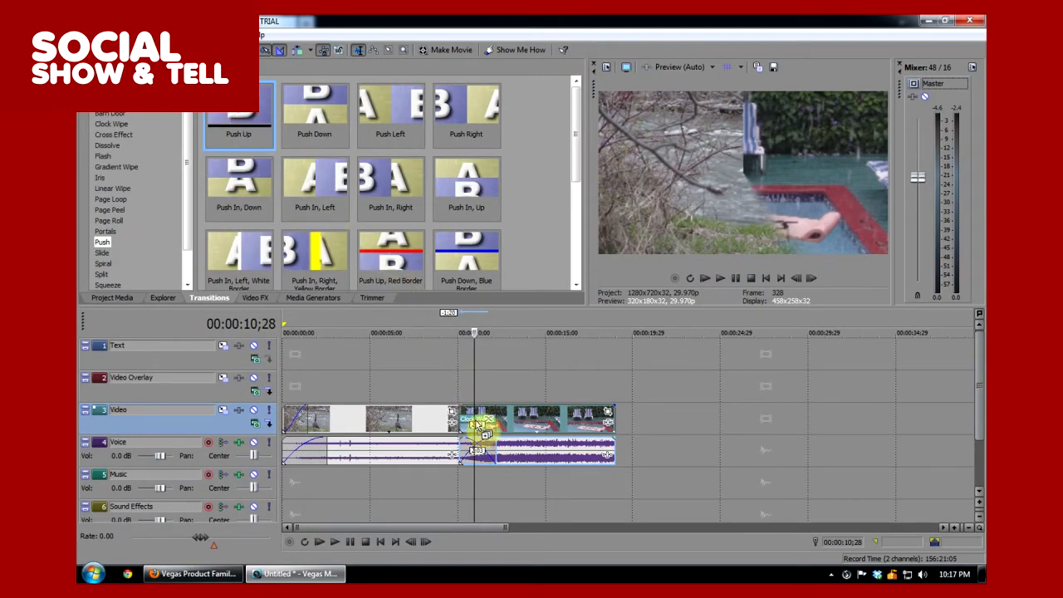
drag(480, 425, 482, 424)
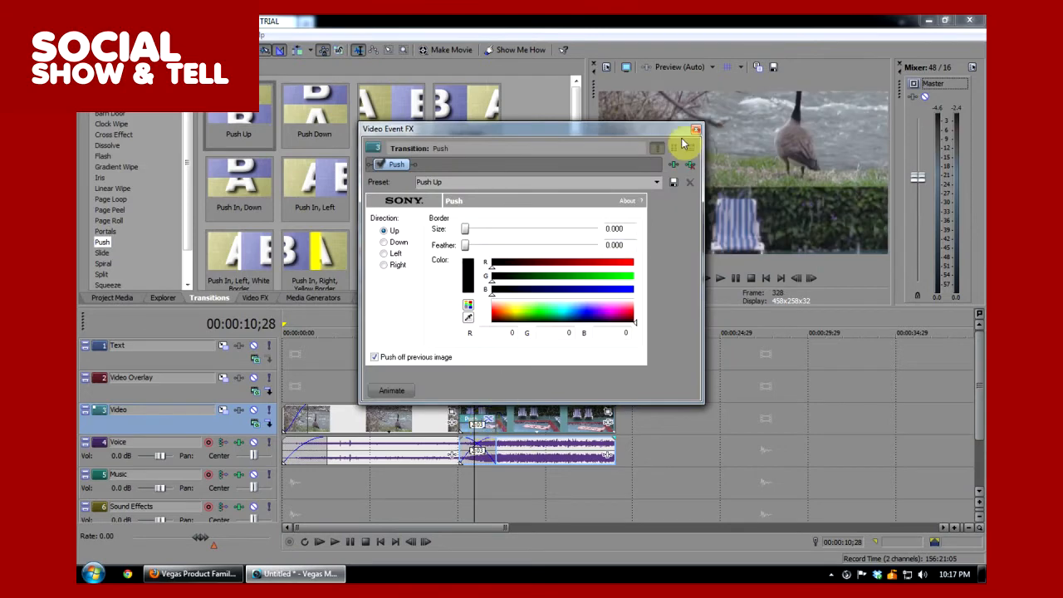
click(696, 131)
Play the timeline from just before the overlap to preview the Push transition.
click(455, 383)
key(space)
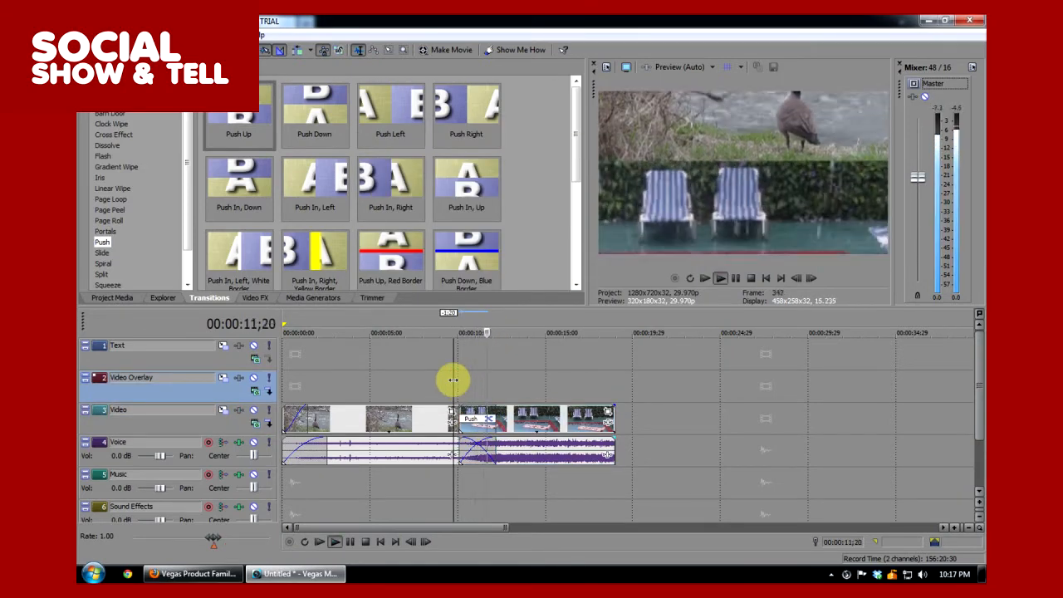
Stop the Push preview and shorten the overlap between the two clips to about 1;12 by moving the pool clip later.
key(space)
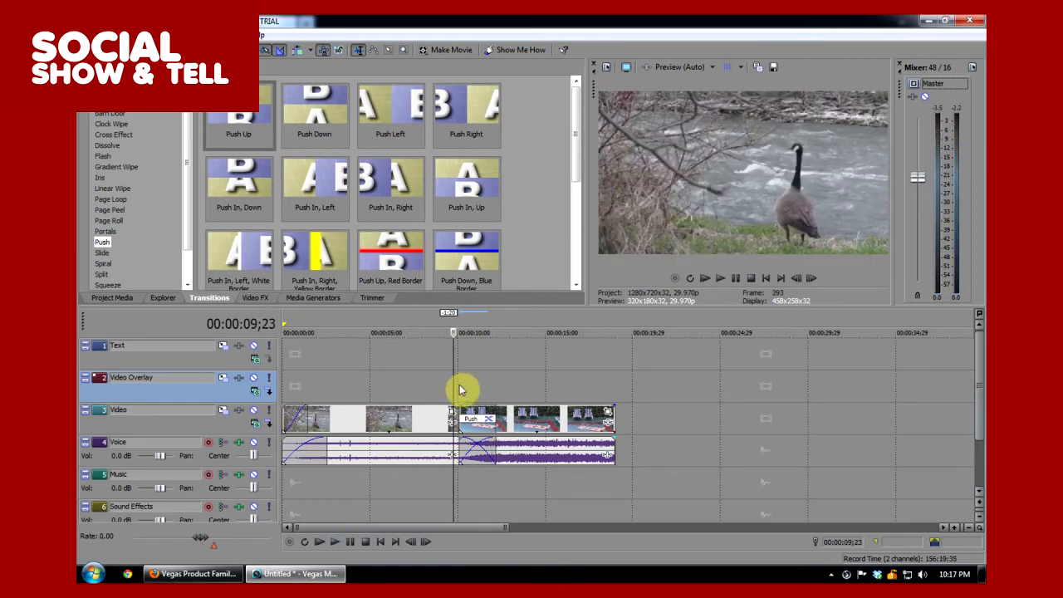
mouse_move(529, 427)
mouse_down()
mouse_move(517, 429)
mouse_move(547, 432)
mouse_up()
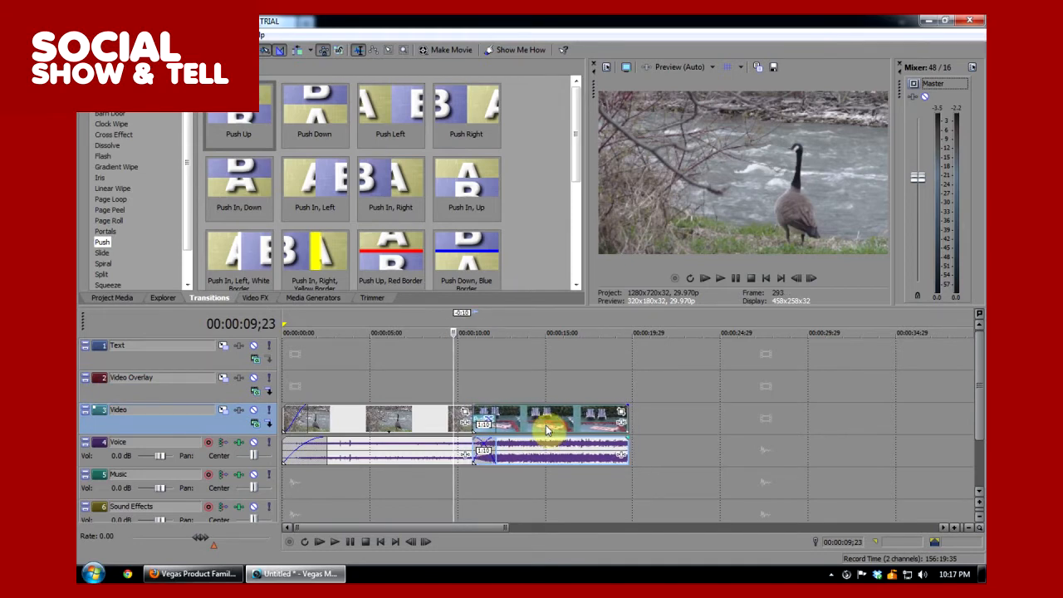
mouse_move(523, 423)
mouse_down()
mouse_move(534, 422)
mouse_move(523, 428)
mouse_up()
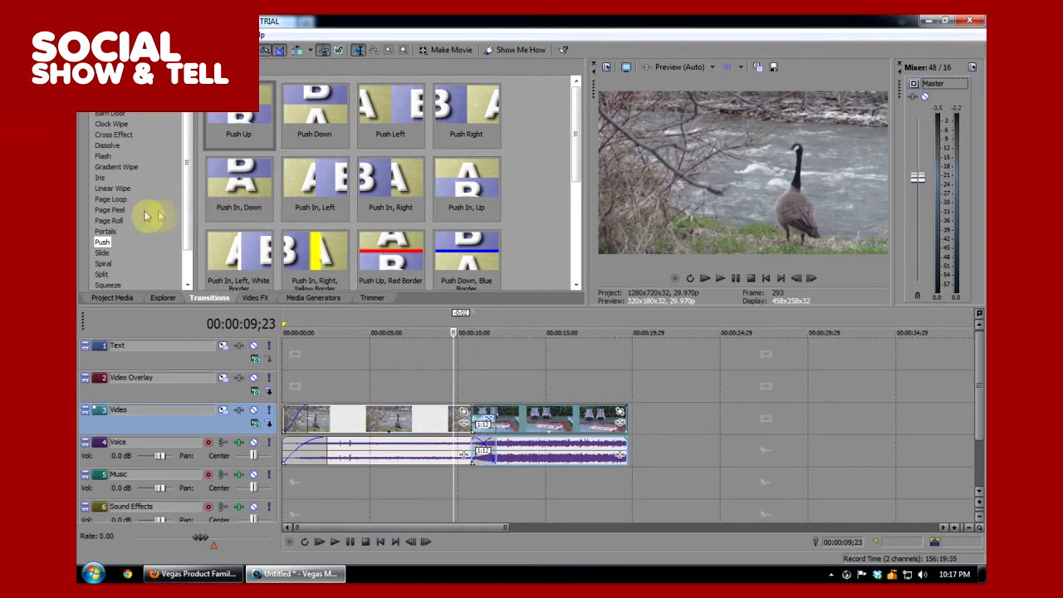
Add a short fade-out to the end of the pool clip and apply the Hard Flash transition preset to it.
click(103, 156)
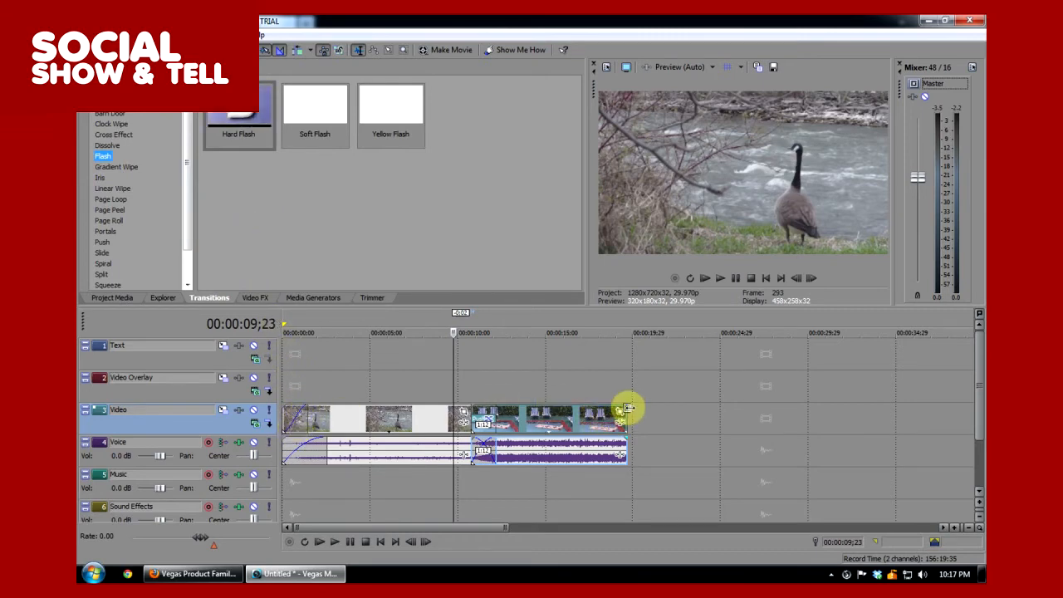
drag(630, 405, 609, 406)
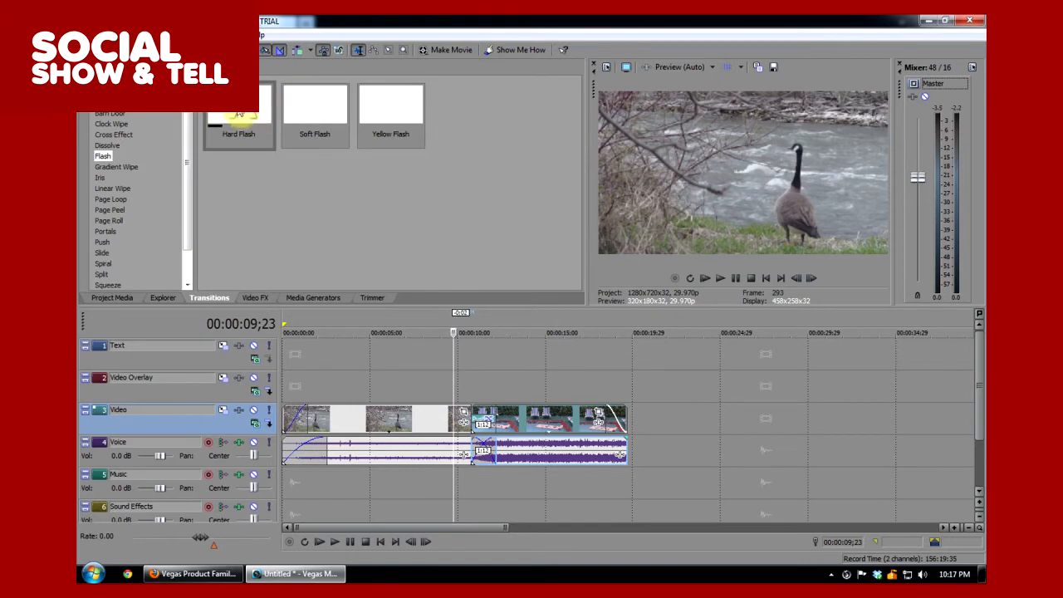
drag(246, 116, 614, 415)
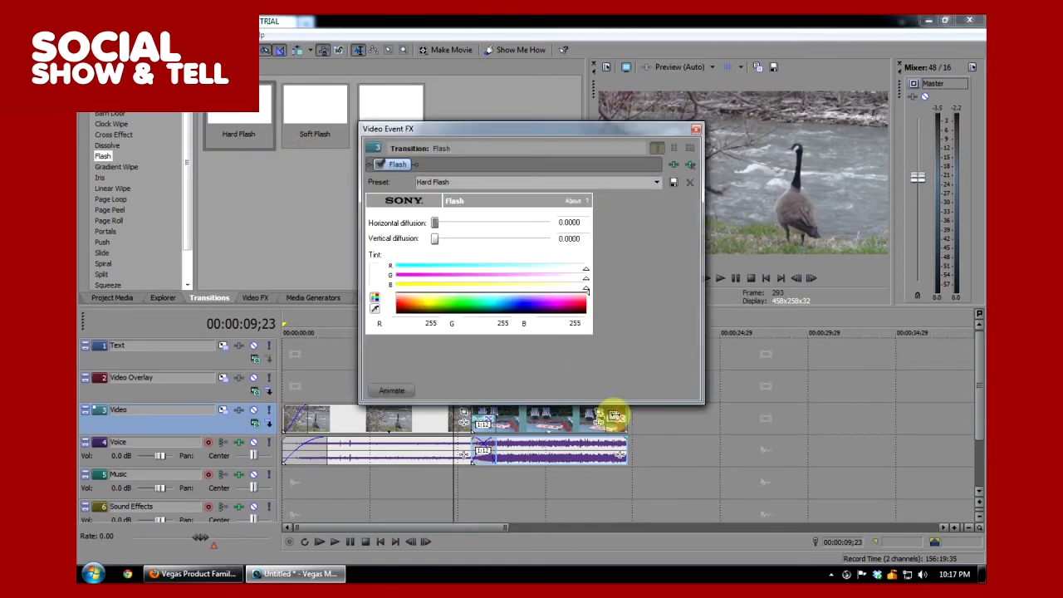
click(695, 131)
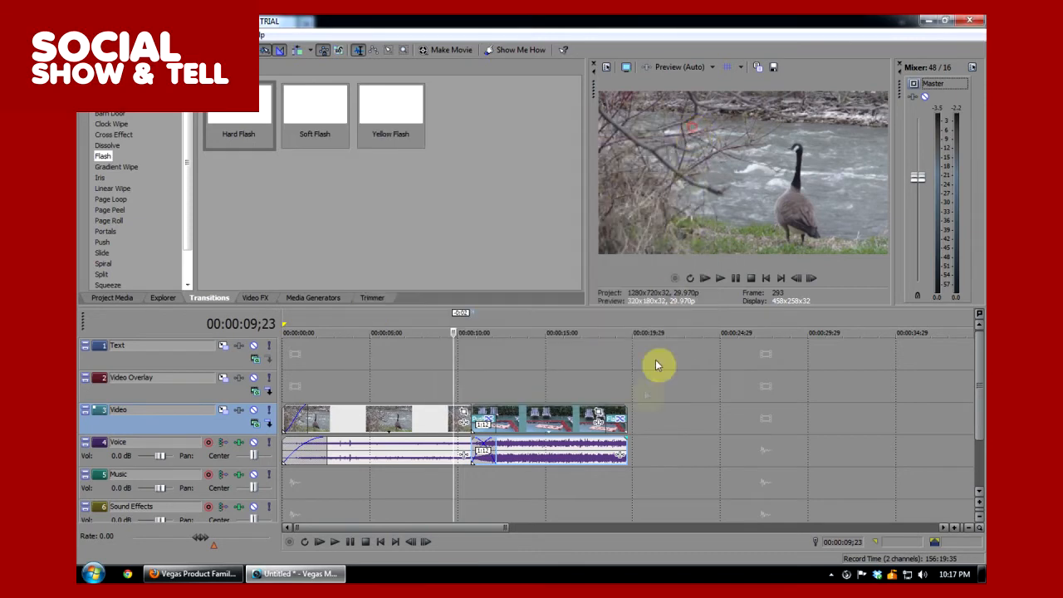
Play the timeline from just before the end of the pool clip to preview the Flash transition.
click(599, 378)
key(space)
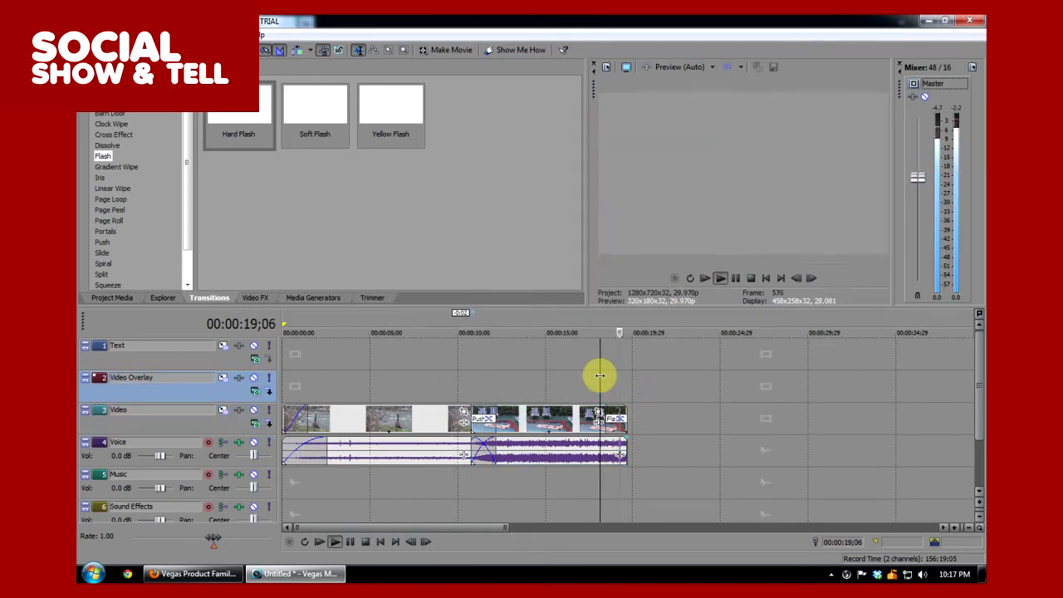
key(space)
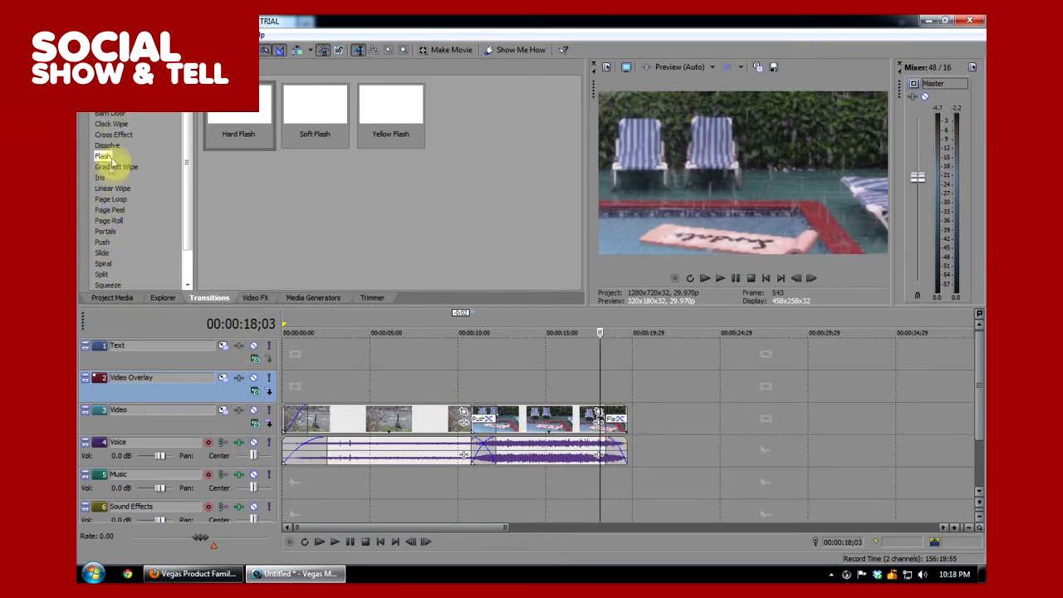
Replace the Flash at the end of the pool clip with the Page Peel preset Top-Left, Medium Fold, and preview it.
click(110, 211)
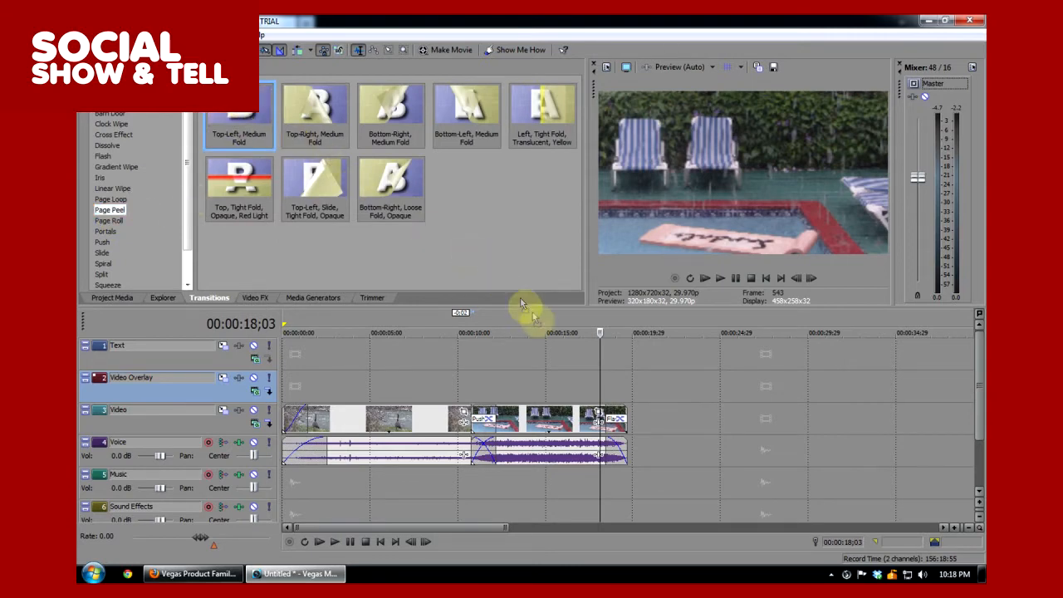
drag(618, 425, 620, 425)
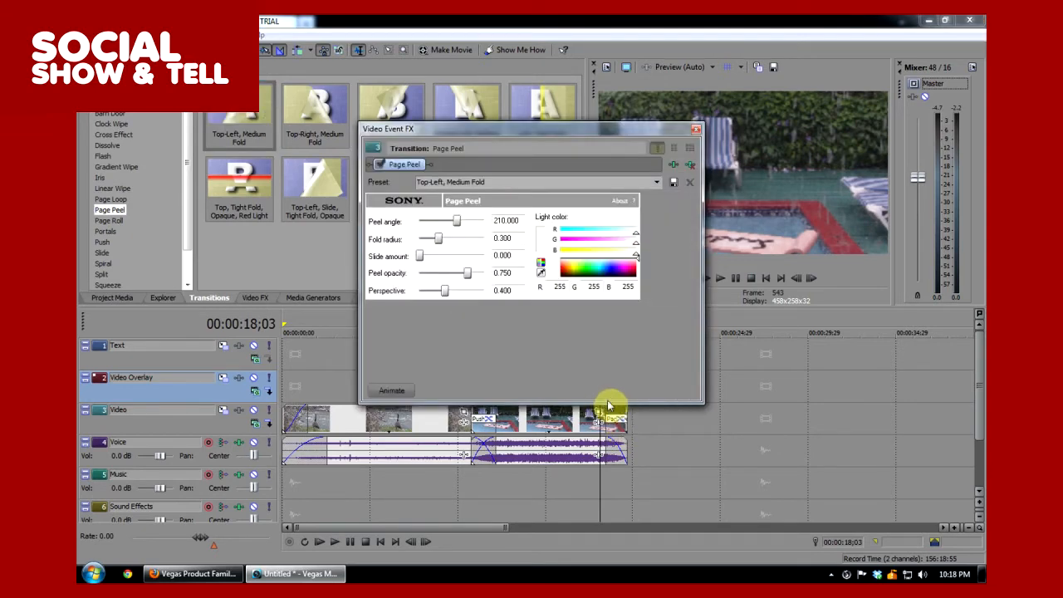
key(space)
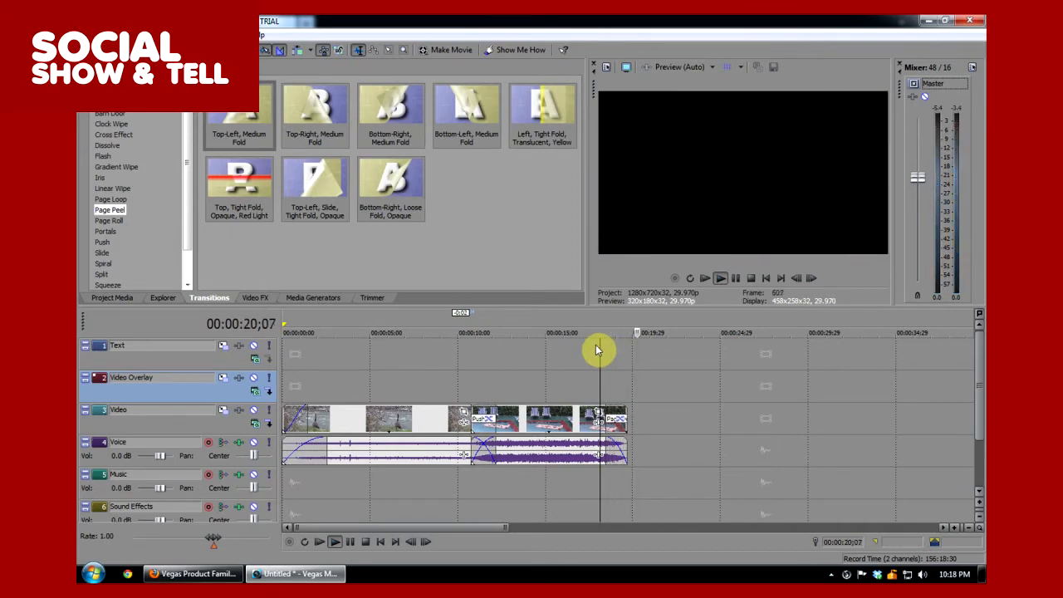
key(space)
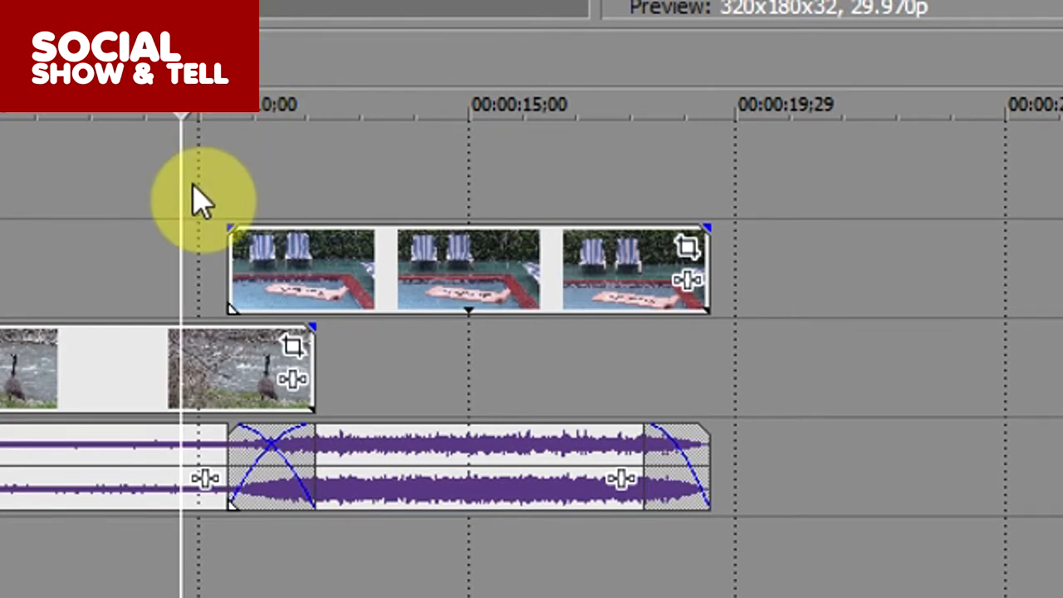
Move the pool clip on the Video Overlay track earlier for an audio overlap of 1;26, and preview where it covers the goose clip.
drag(424, 266, 404, 255)
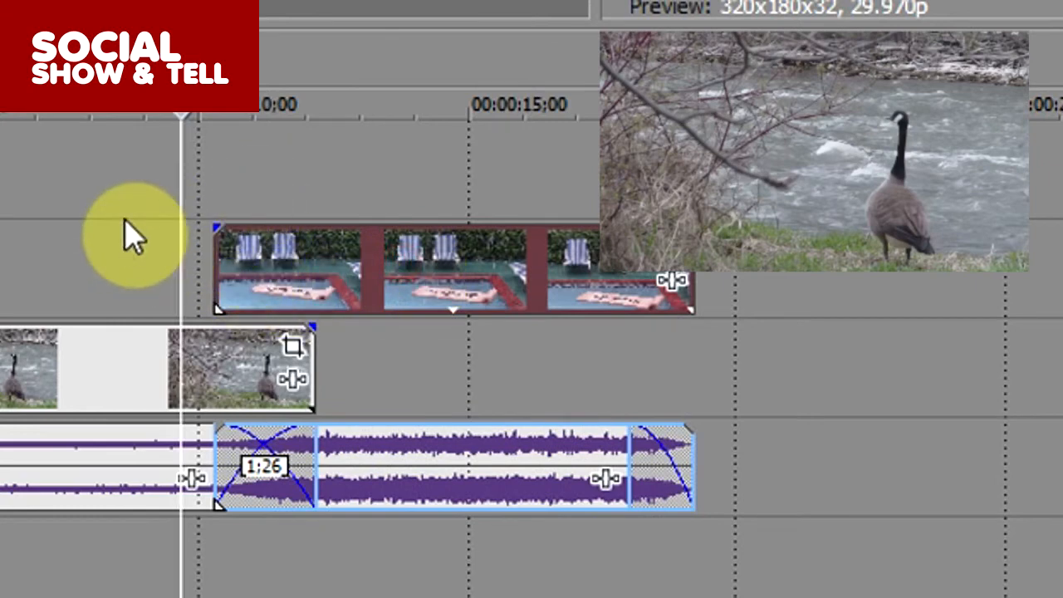
key(space)
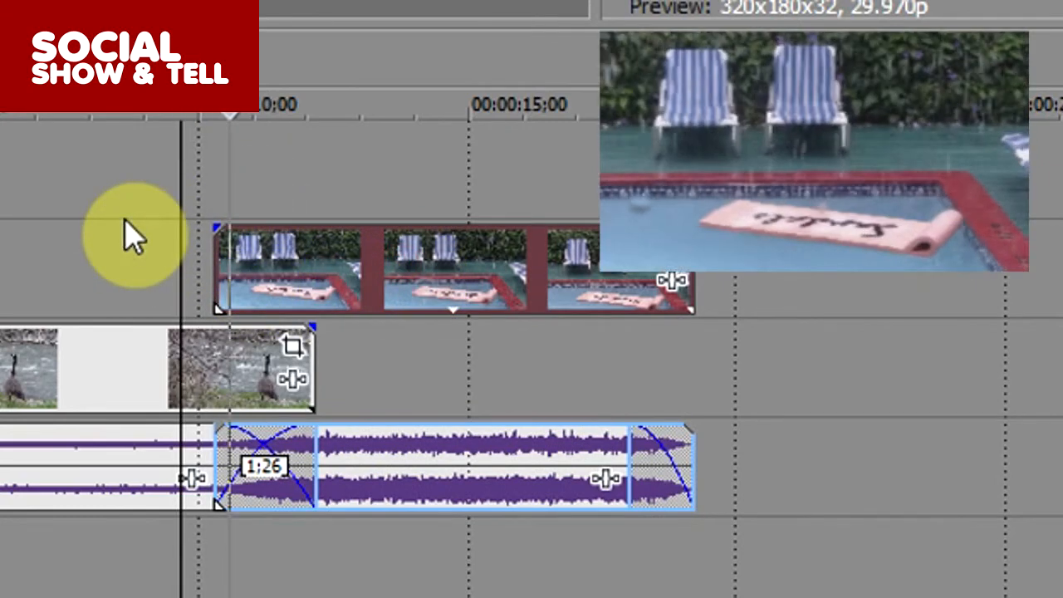
key(space)
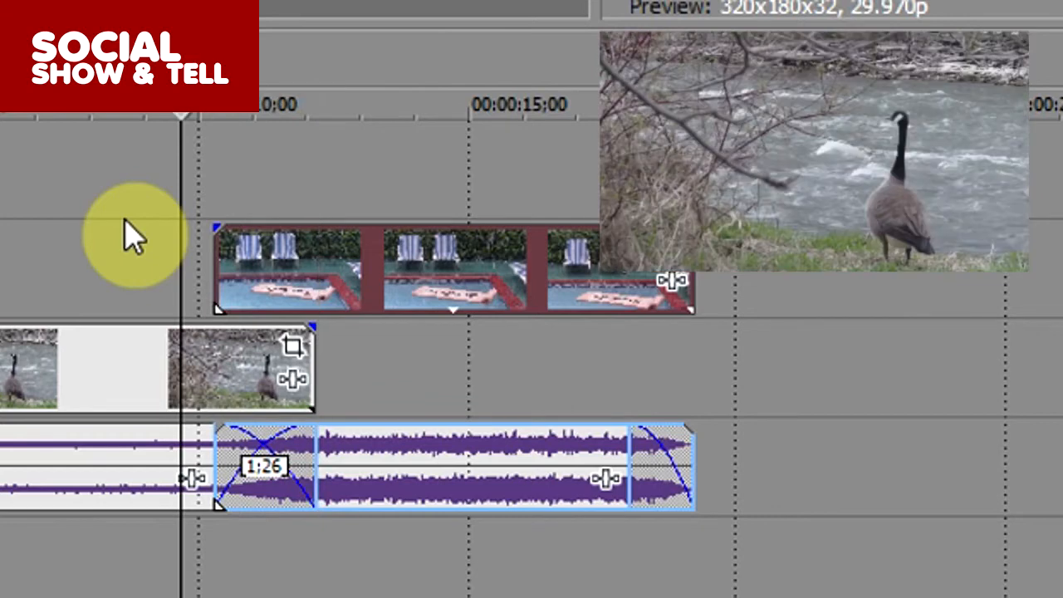
click(210, 175)
click(265, 179)
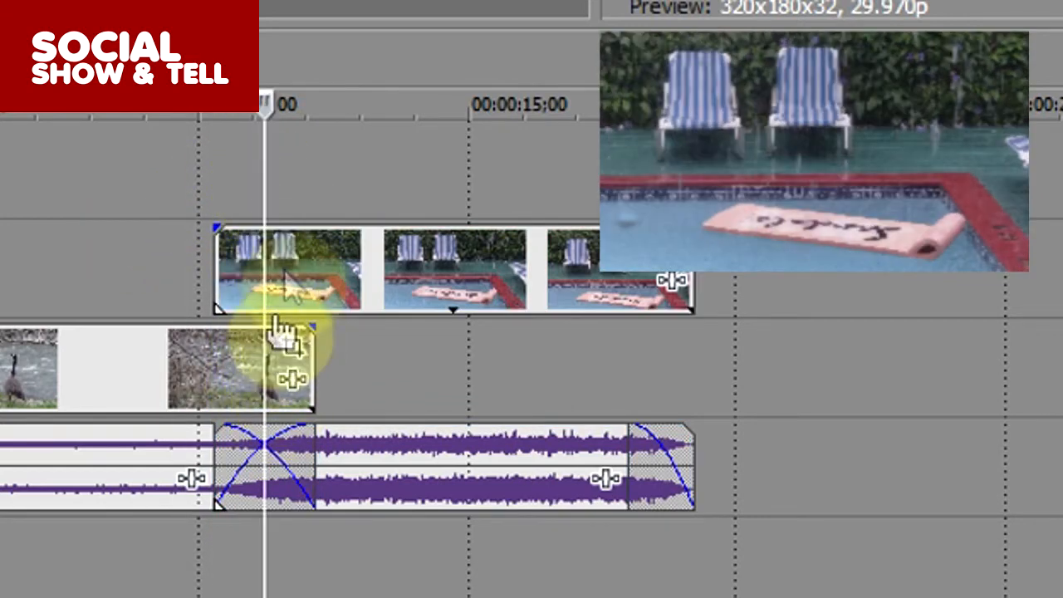
click(220, 247)
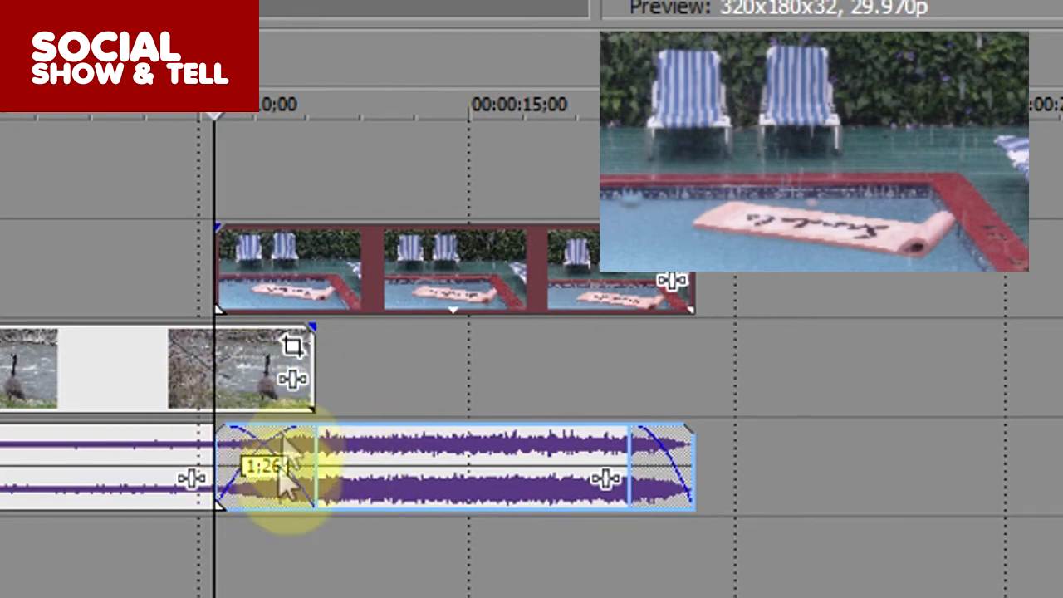
Shift the pool clip later for an audio overlap of 1;14 and move its audio down to the Music track.
drag(291, 262, 316, 265)
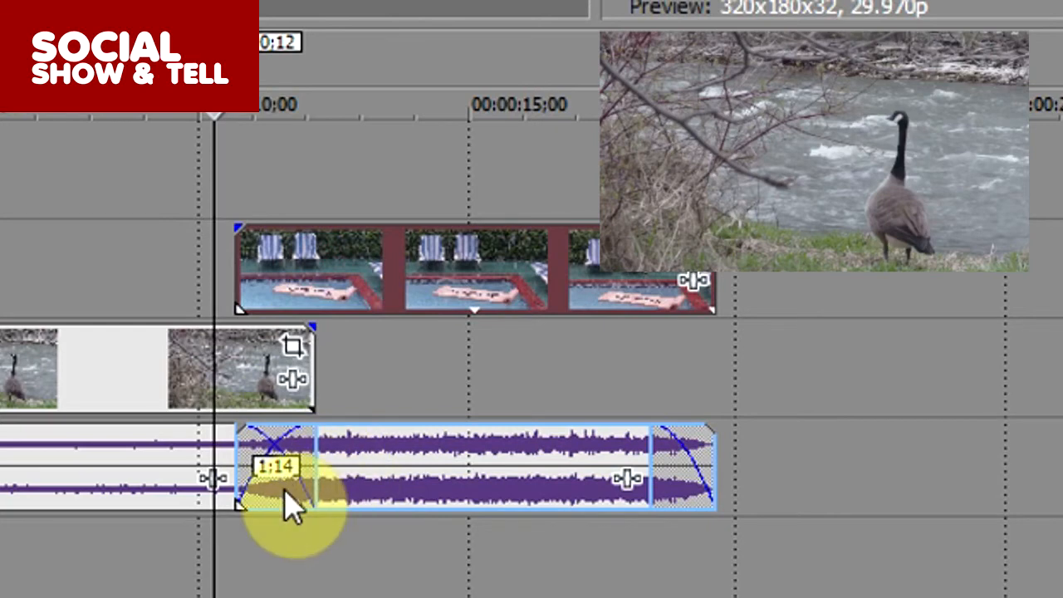
click(372, 465)
drag(371, 465, 361, 576)
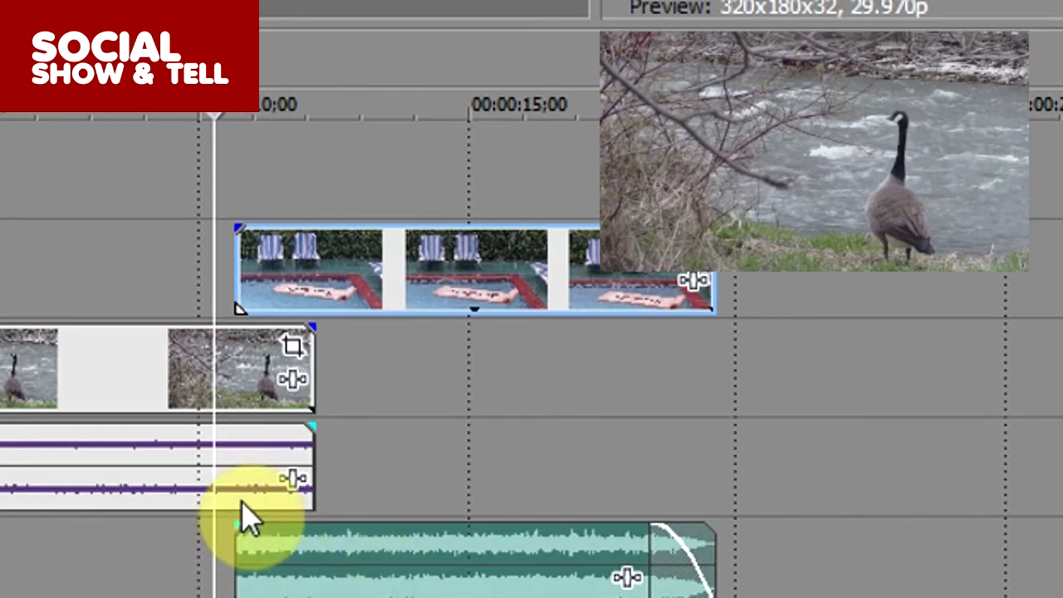
Play across the start of the pool clip, and slide the clip with its audio earlier to start at the timeline cursor.
key(space)
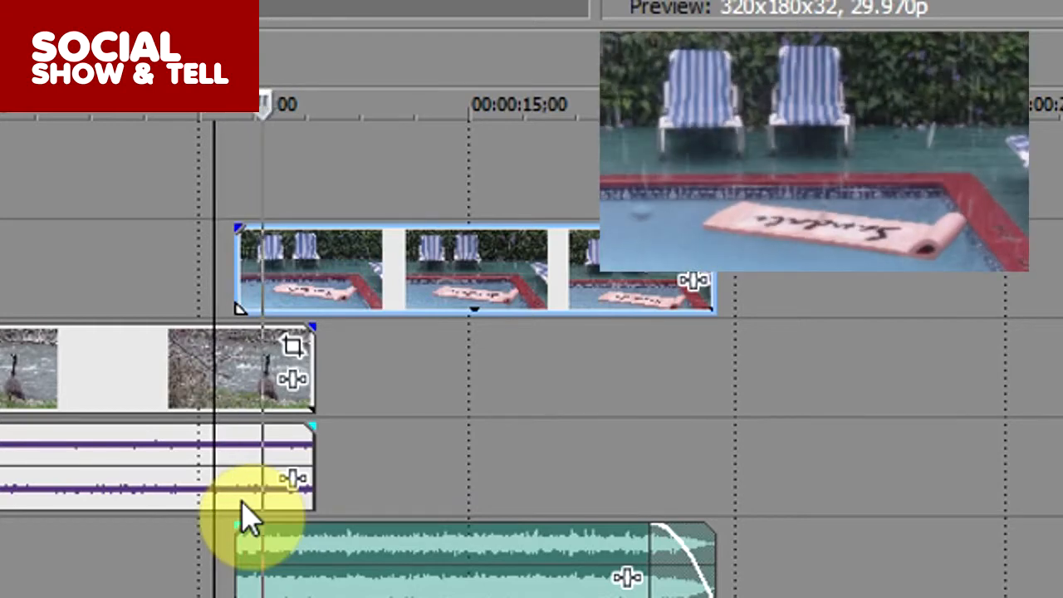
key(space)
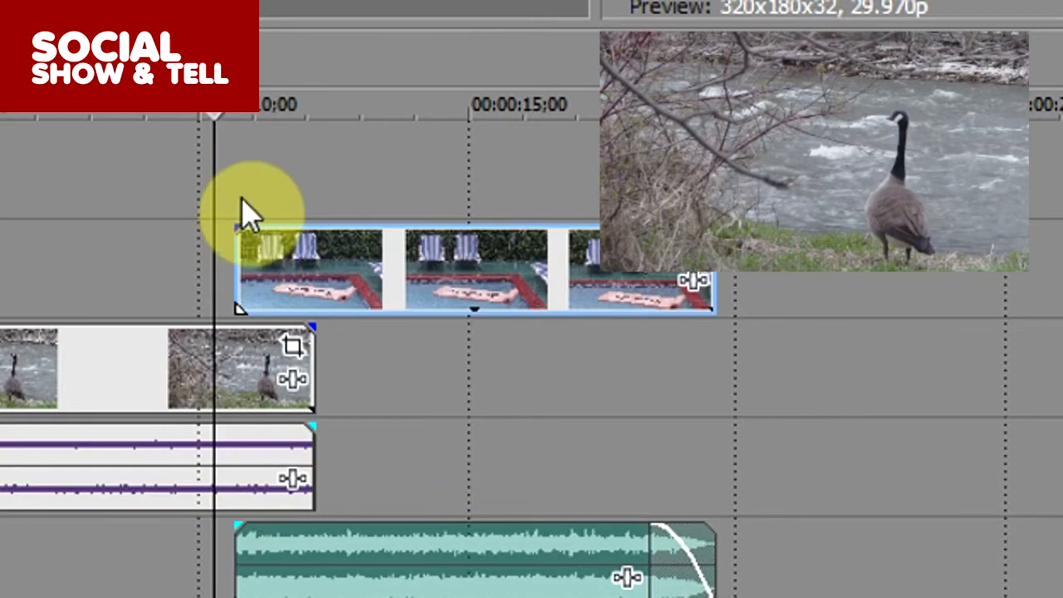
drag(296, 266, 279, 288)
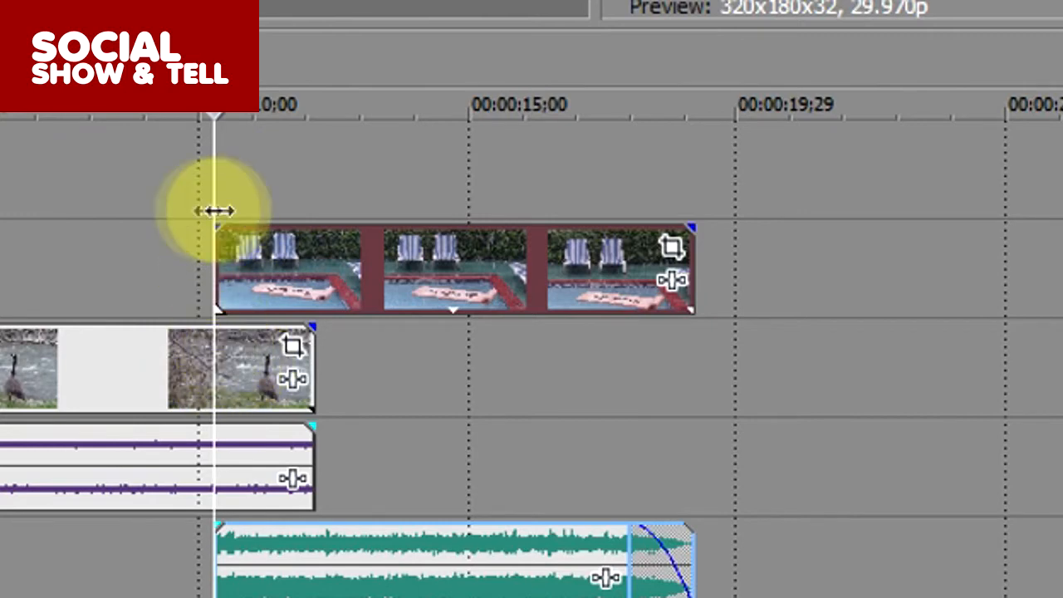
Insert a text media event on the Text track at 00:00:10;22, above the pool clip.
click(243, 174)
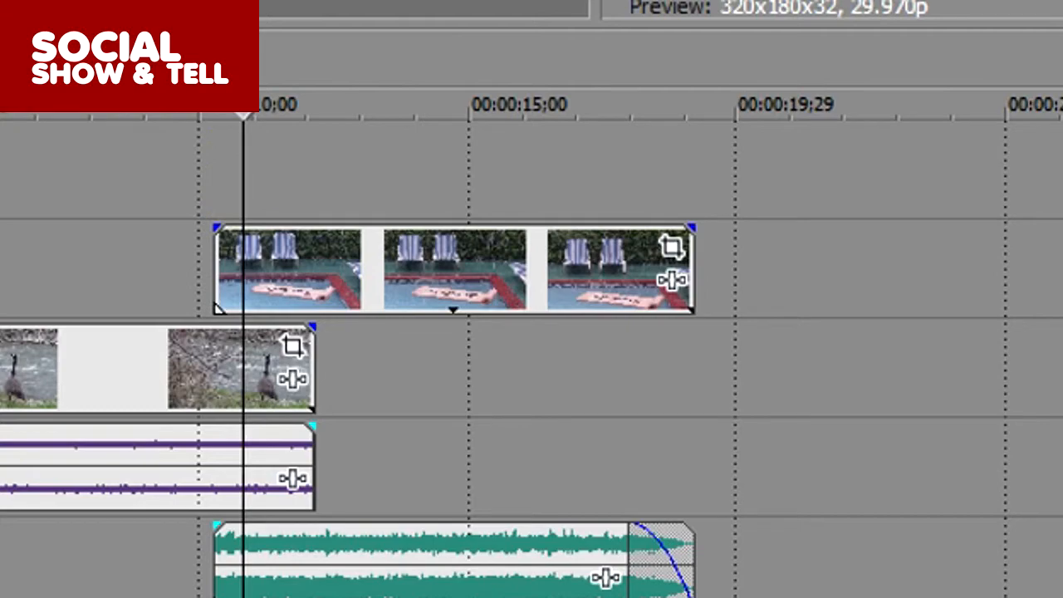
click(237, 151)
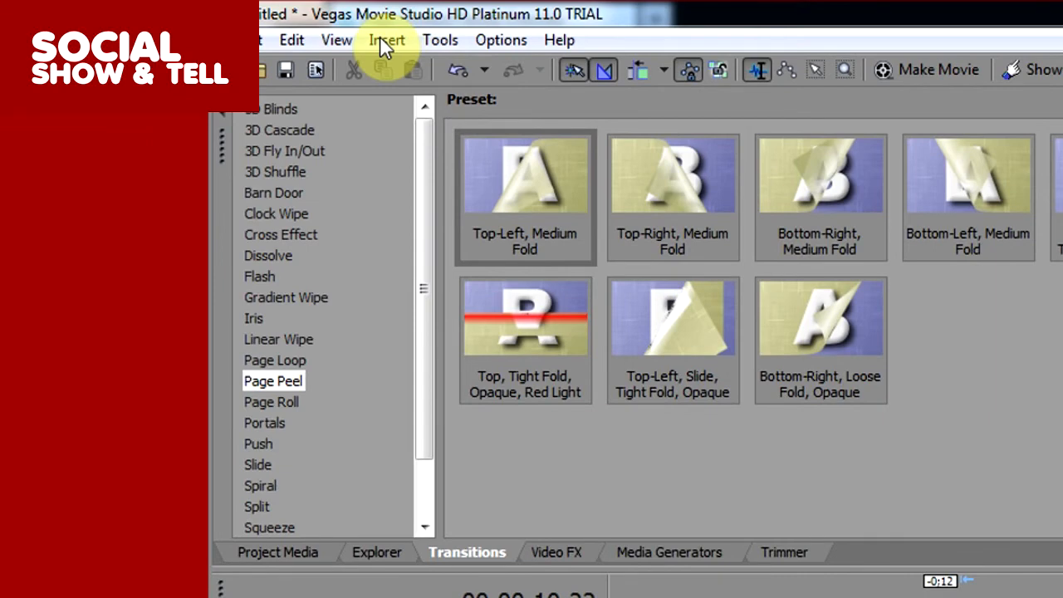
click(385, 40)
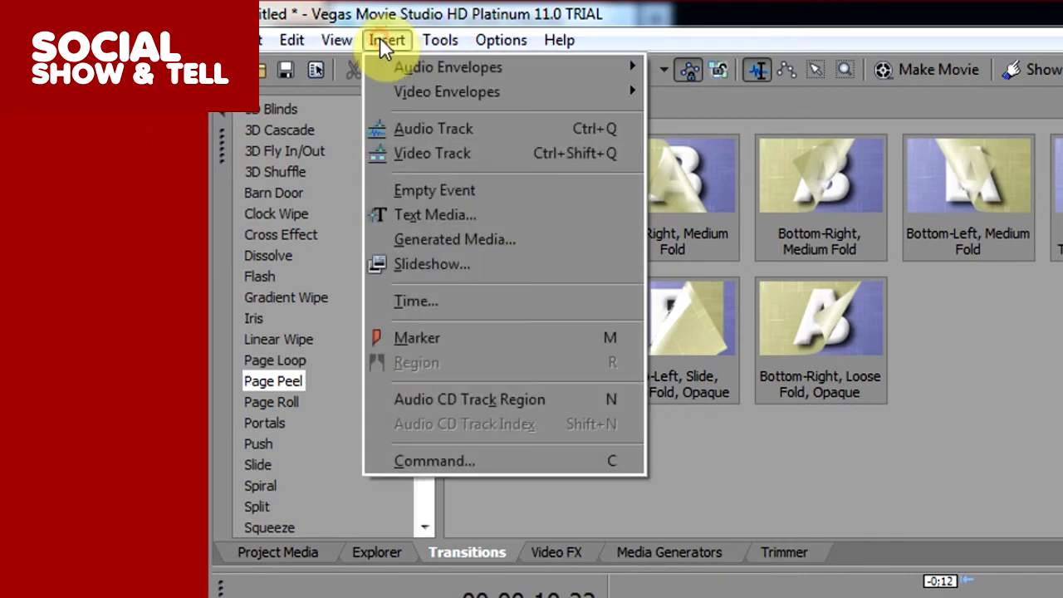
click(430, 214)
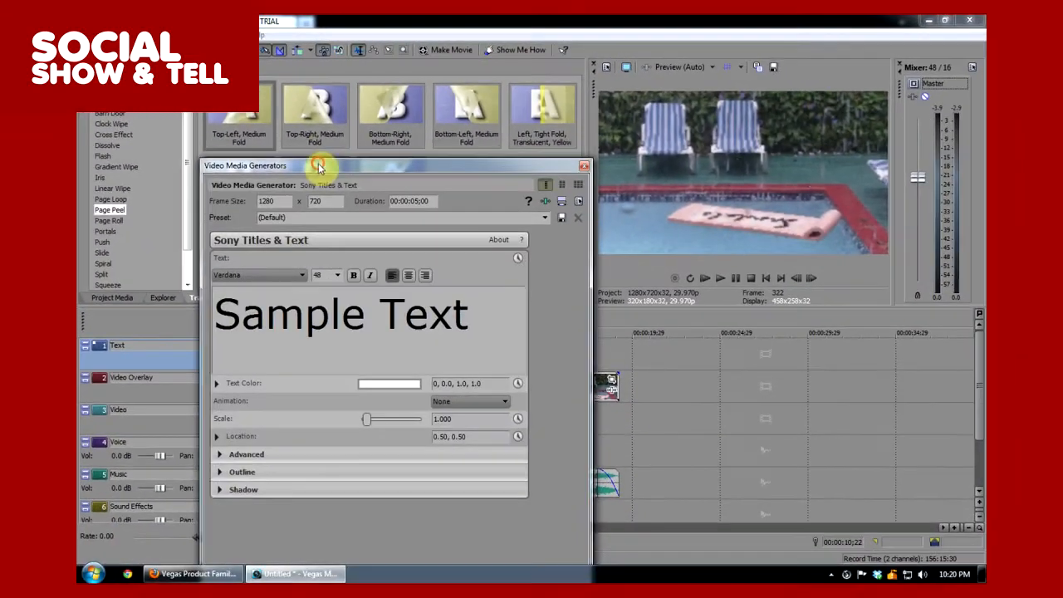
Reposition and shrink the media generator window, and replace the title's sample wording with "Text".
drag(318, 168, 320, 67)
drag(208, 83, 332, 125)
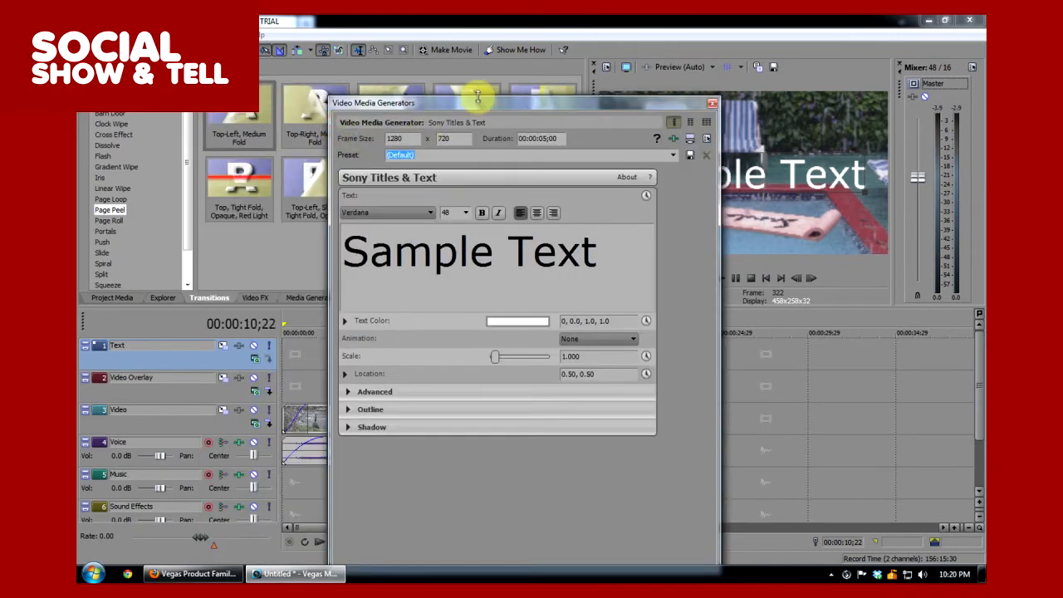
mouse_move(481, 98)
mouse_down()
mouse_move(487, 188)
mouse_move(475, 112)
mouse_up()
drag(595, 260, 166, 226)
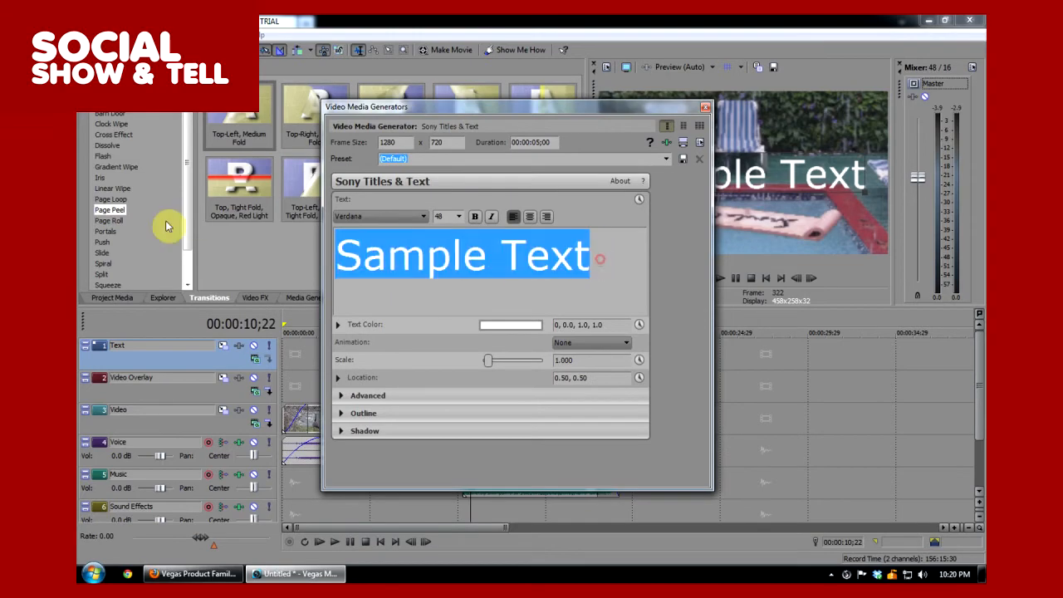
text(T)
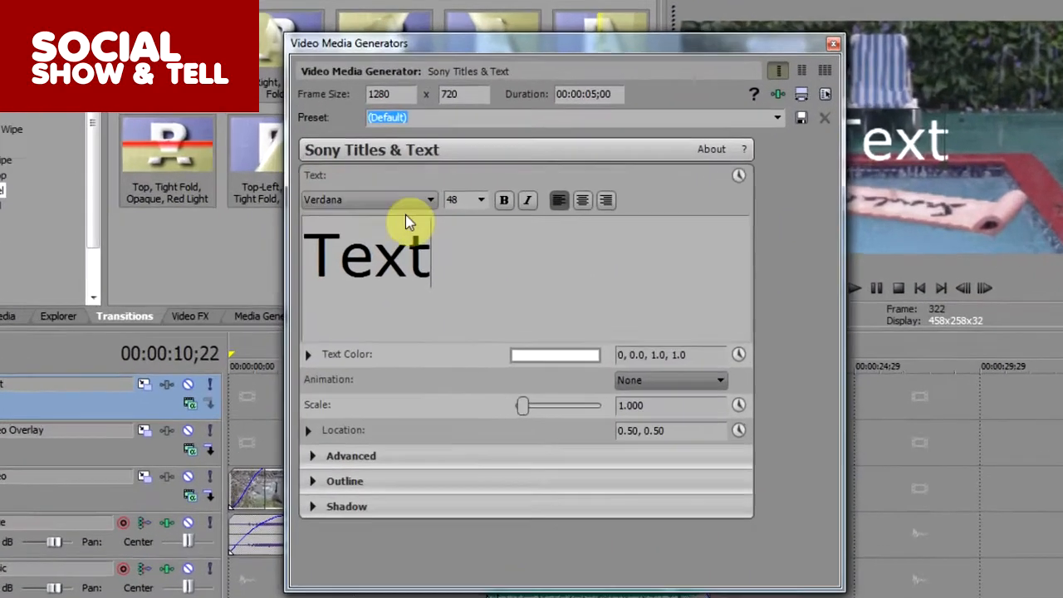
Check the font and font size choices for the title, keep Verdana at 48, and close the media generator.
click(424, 216)
click(541, 154)
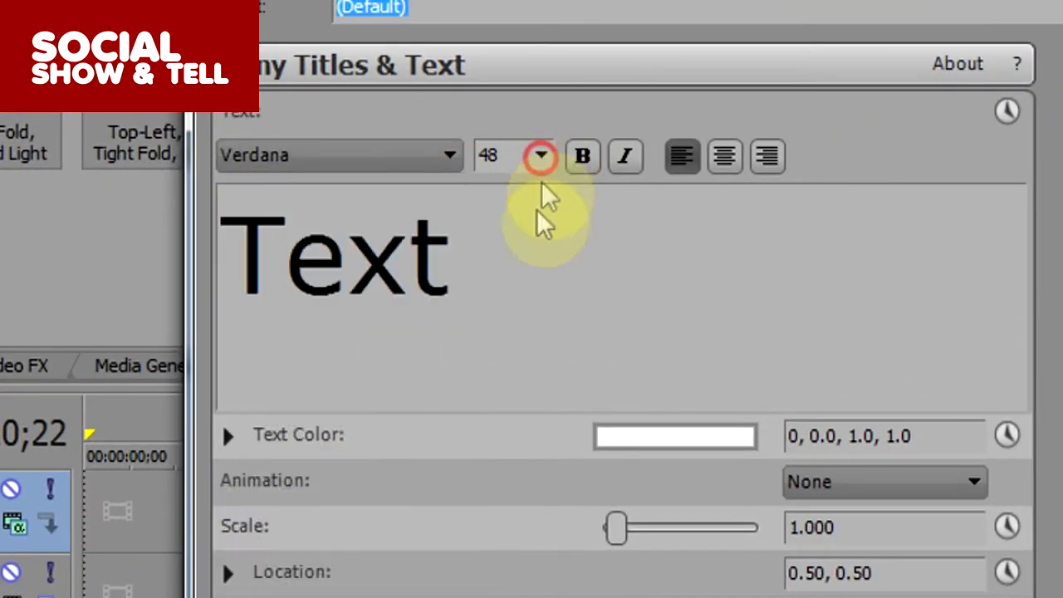
click(540, 154)
click(565, 101)
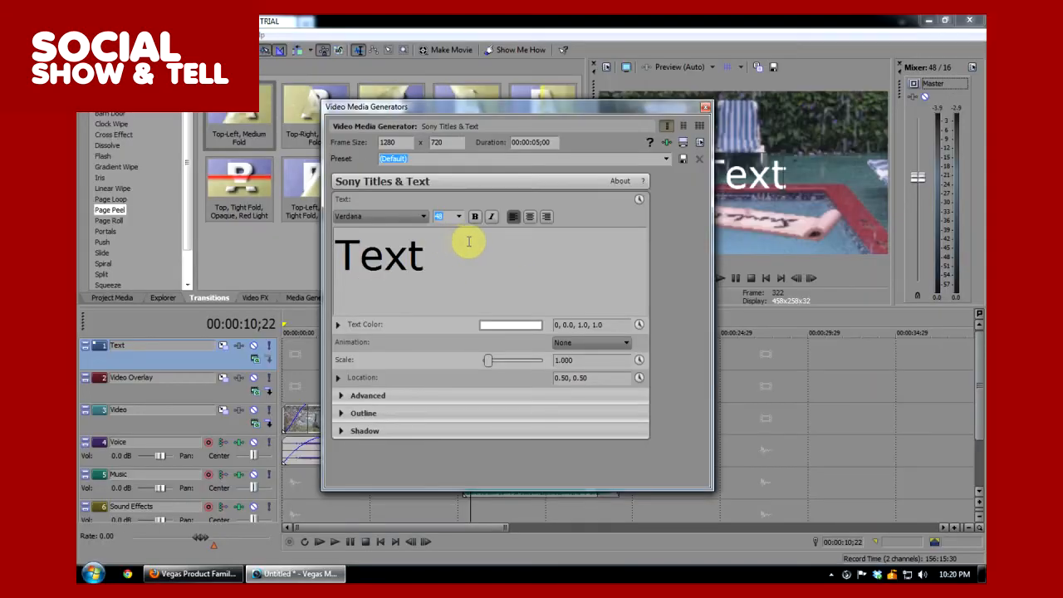
click(705, 109)
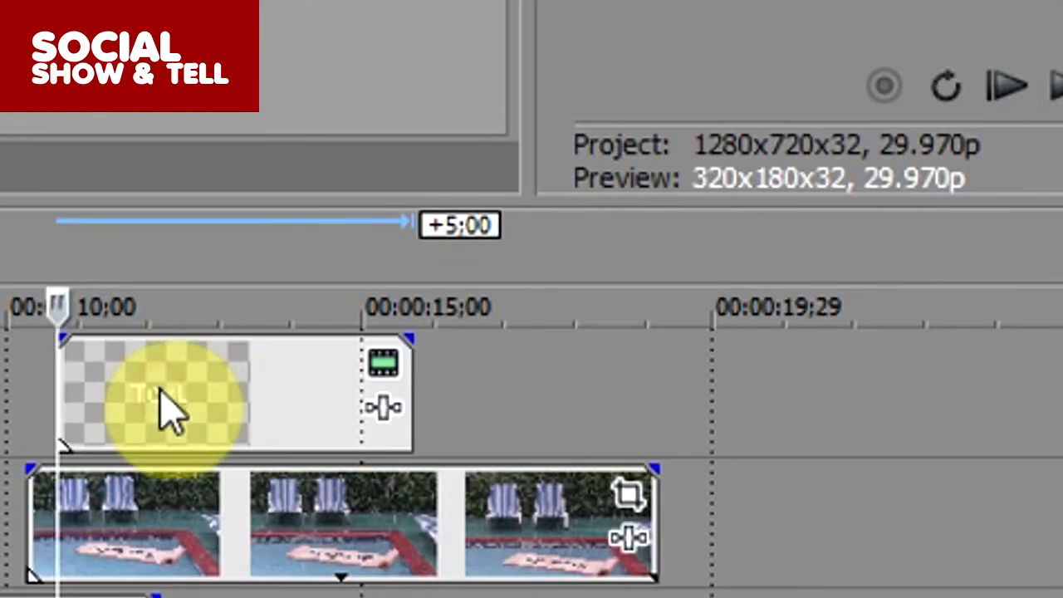
Move the text event from the Text track down to the Video track beneath the pool clip, starting at about 13;00.
click(495, 353)
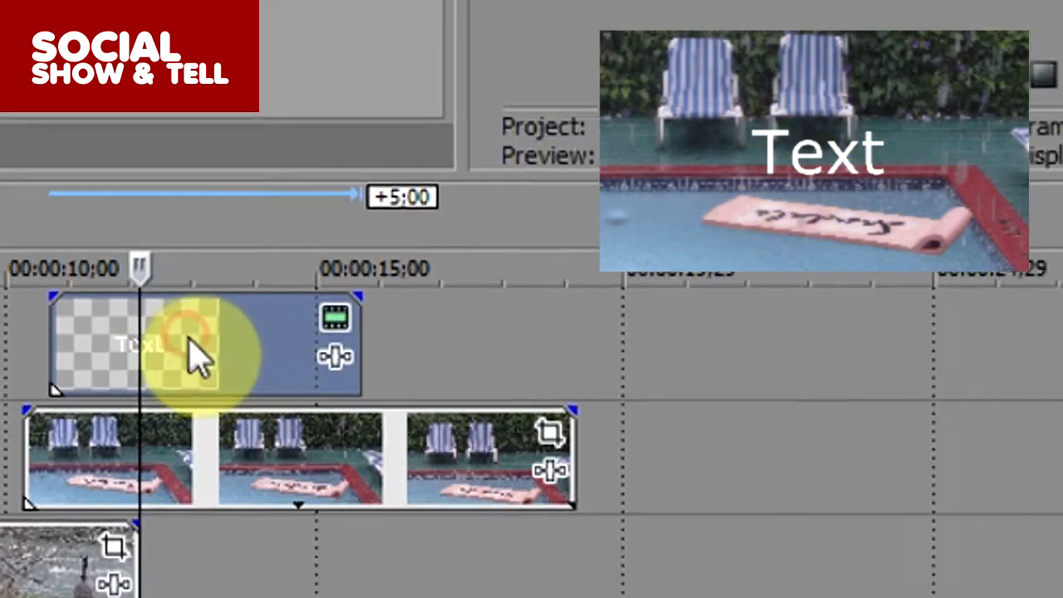
drag(212, 384, 282, 519)
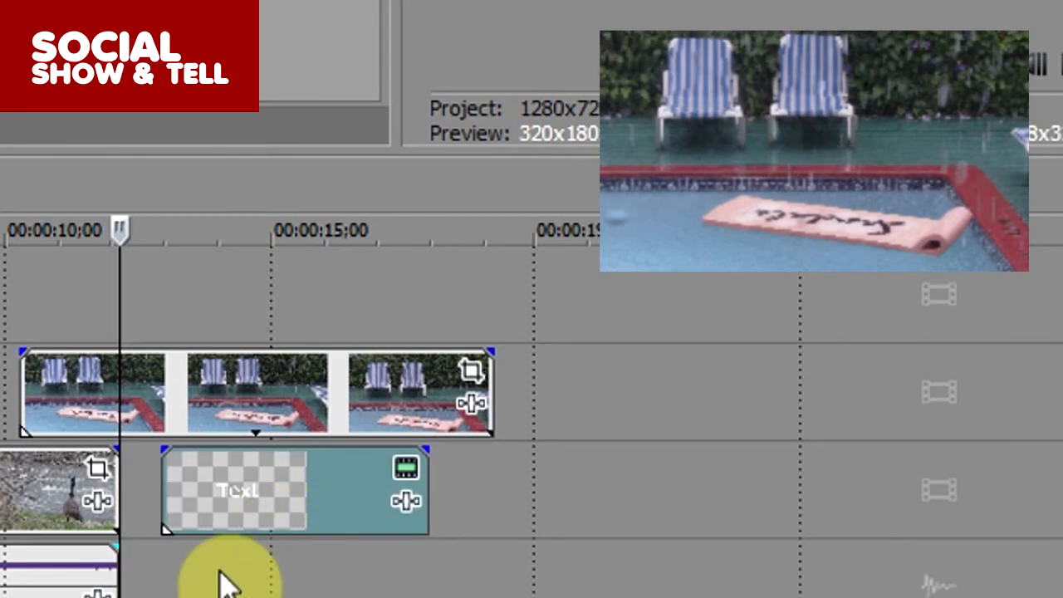
Move the text event back up to the Text track above the pool clip, starting at about 00:00:11;07.
click(237, 336)
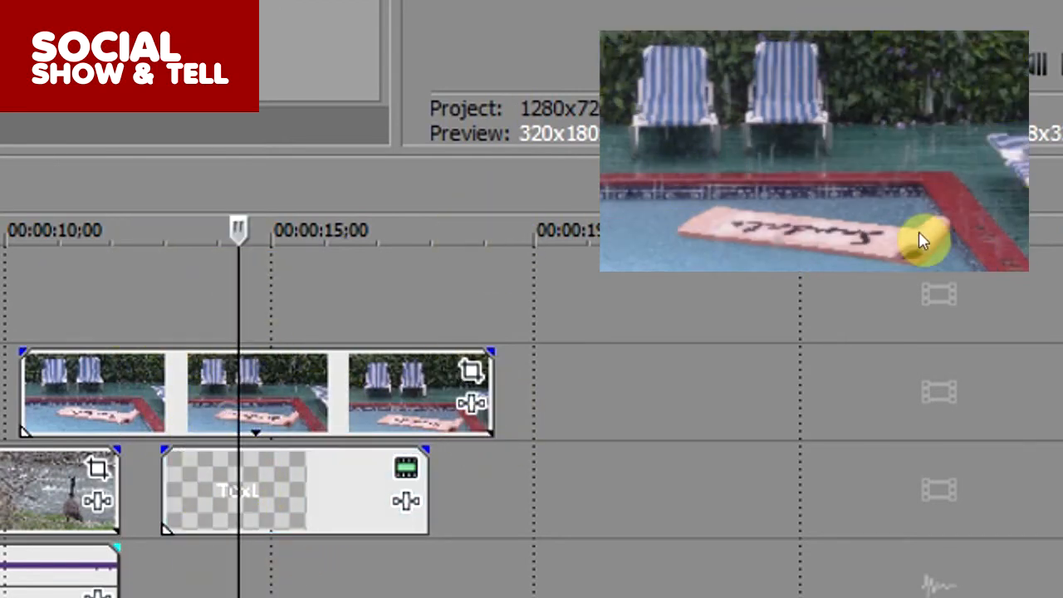
drag(264, 497, 177, 320)
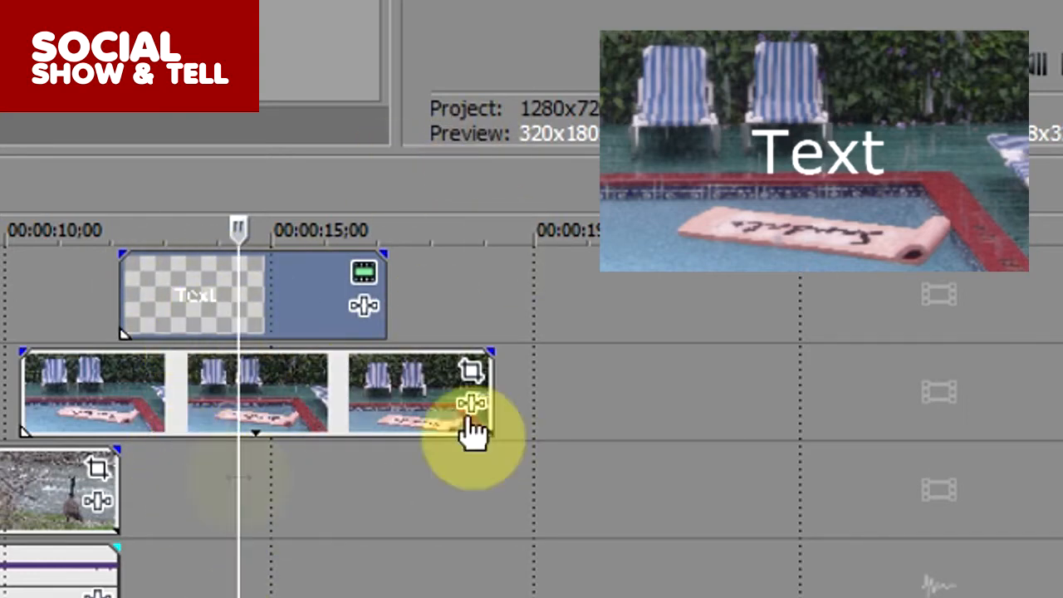
click(187, 292)
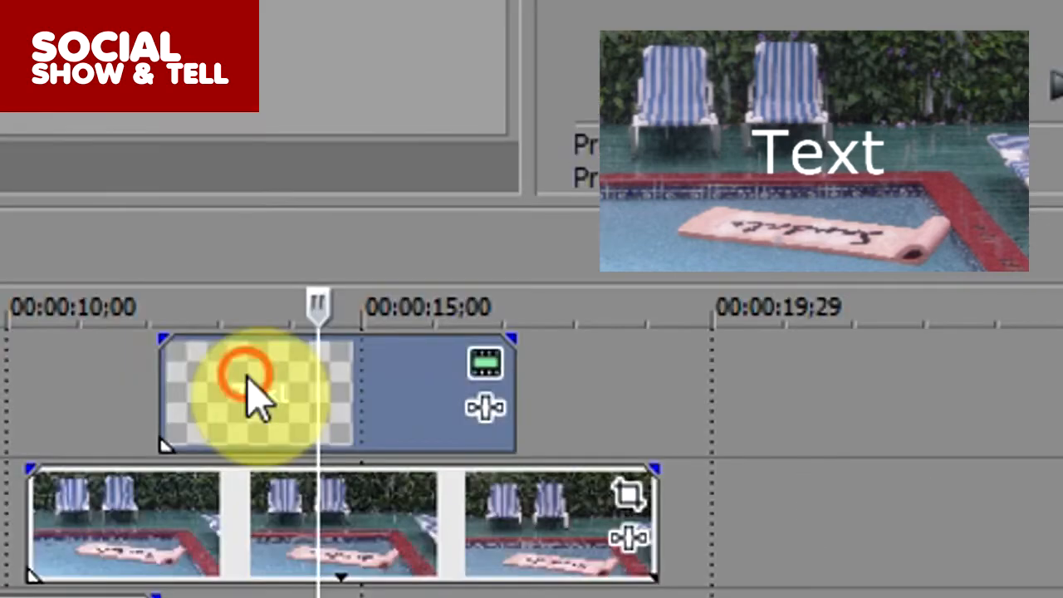
drag(249, 395, 180, 384)
Add a fade-in and a fade-out of about one second each to the text event, and preview them.
drag(94, 340, 178, 340)
drag(447, 339, 369, 343)
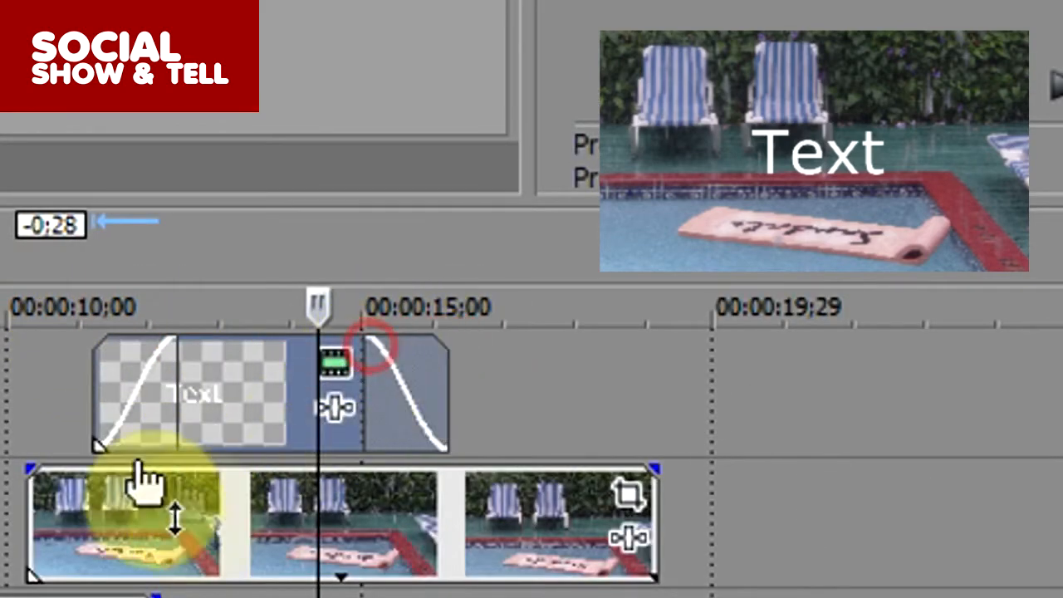
click(62, 371)
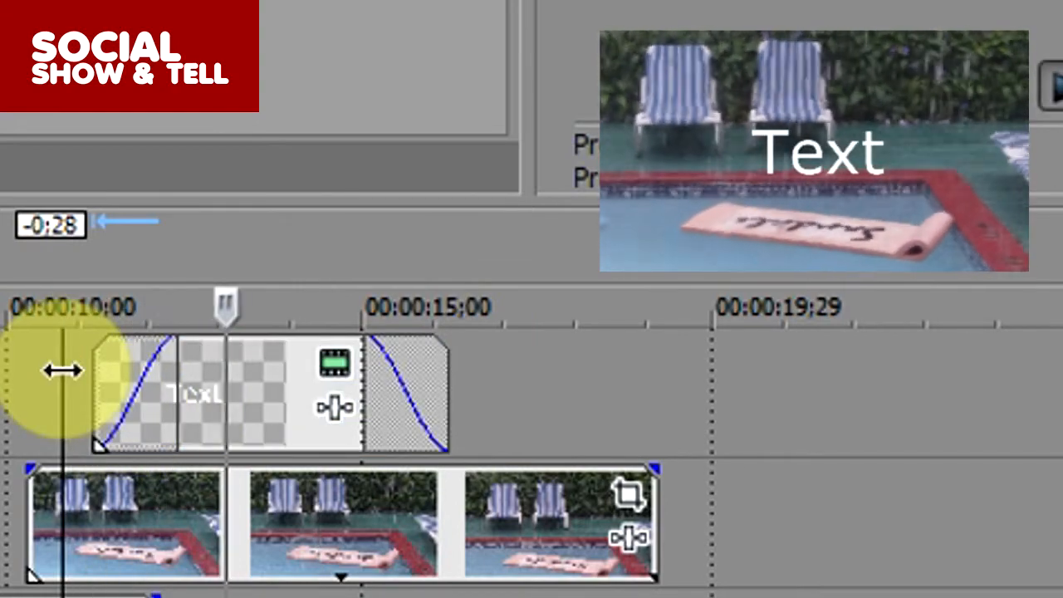
key(space)
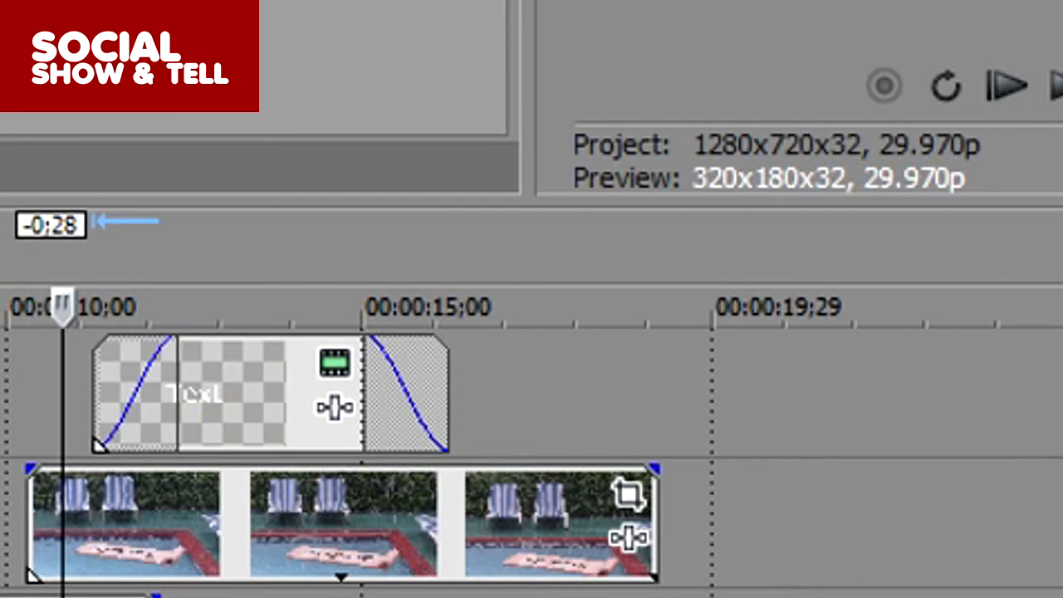
Try a page transition on the text event's fade-in, replace it with a Flash transition, and preview the result.
drag(2, 355, 133, 390)
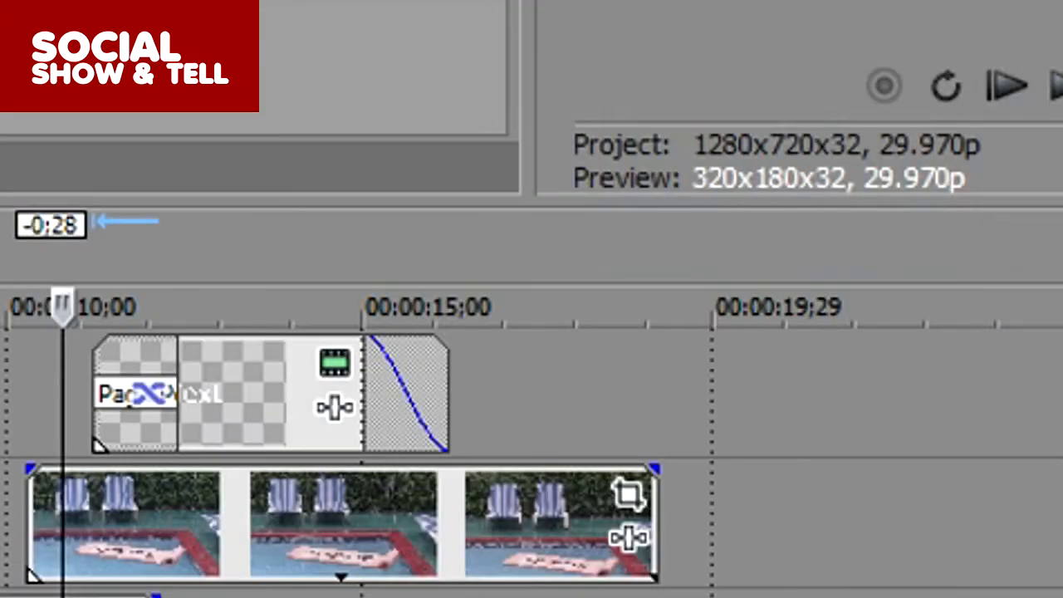
key(space)
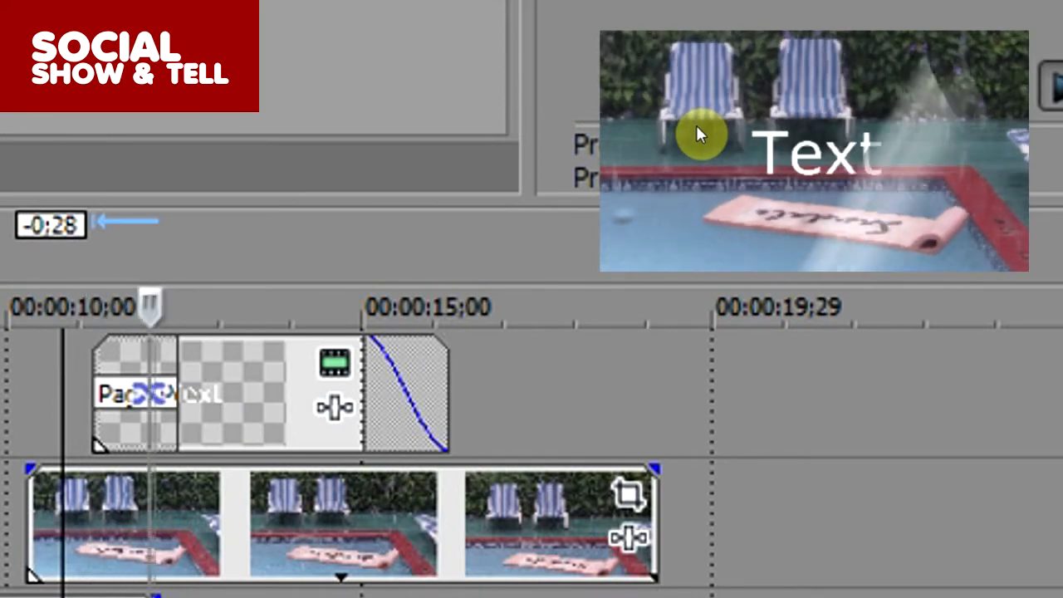
key(space)
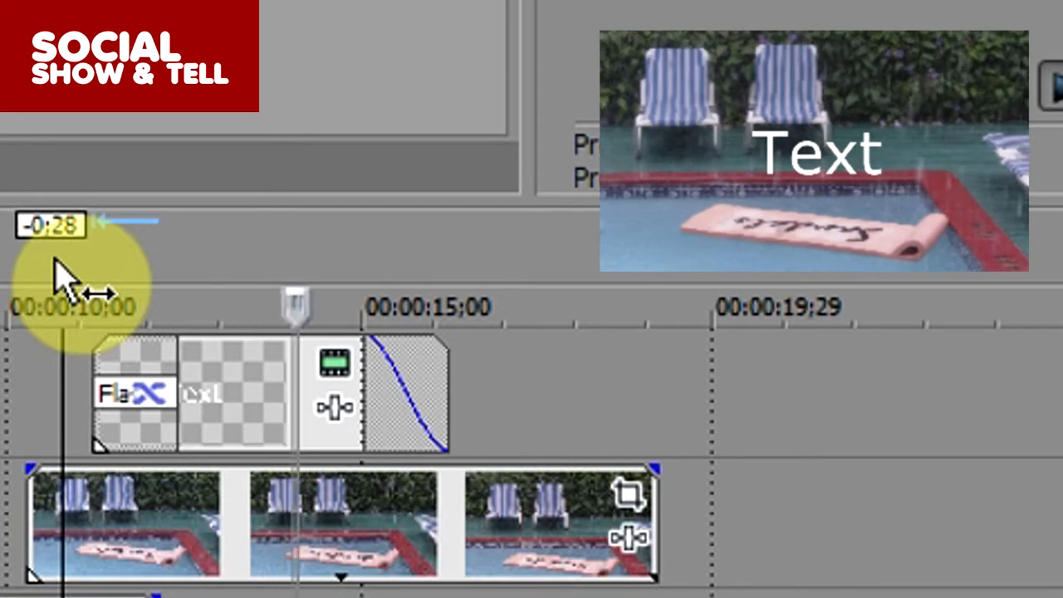
key(space)
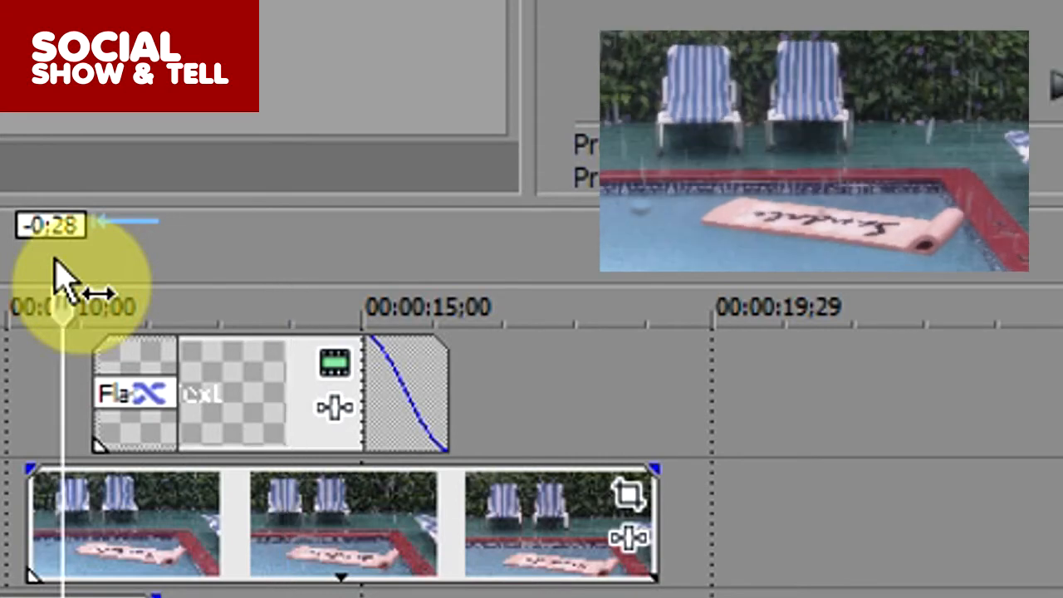
click(249, 403)
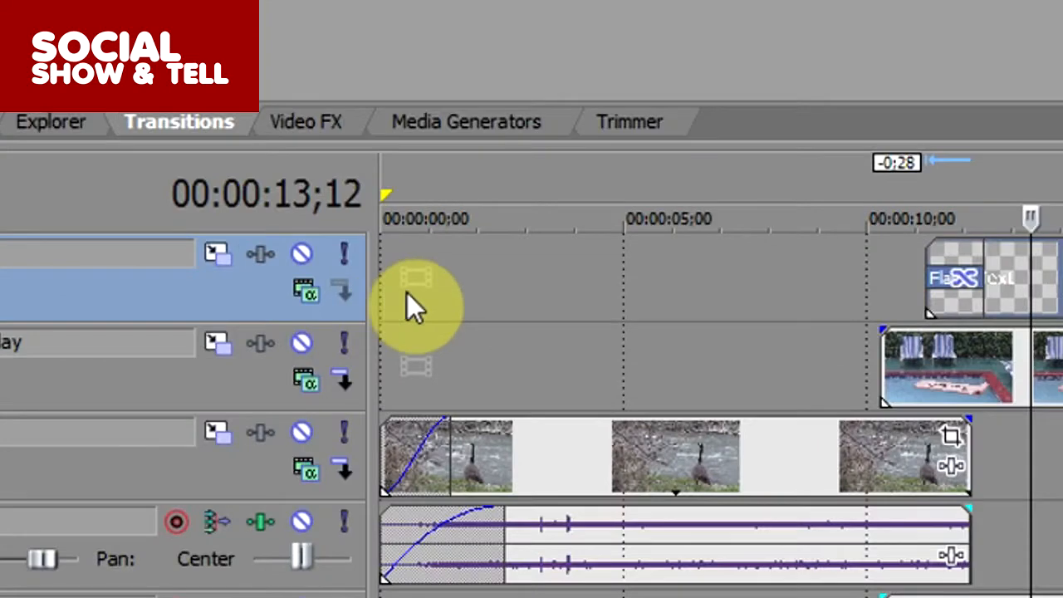
Insert a new video track above the Text track.
right_click(306, 347)
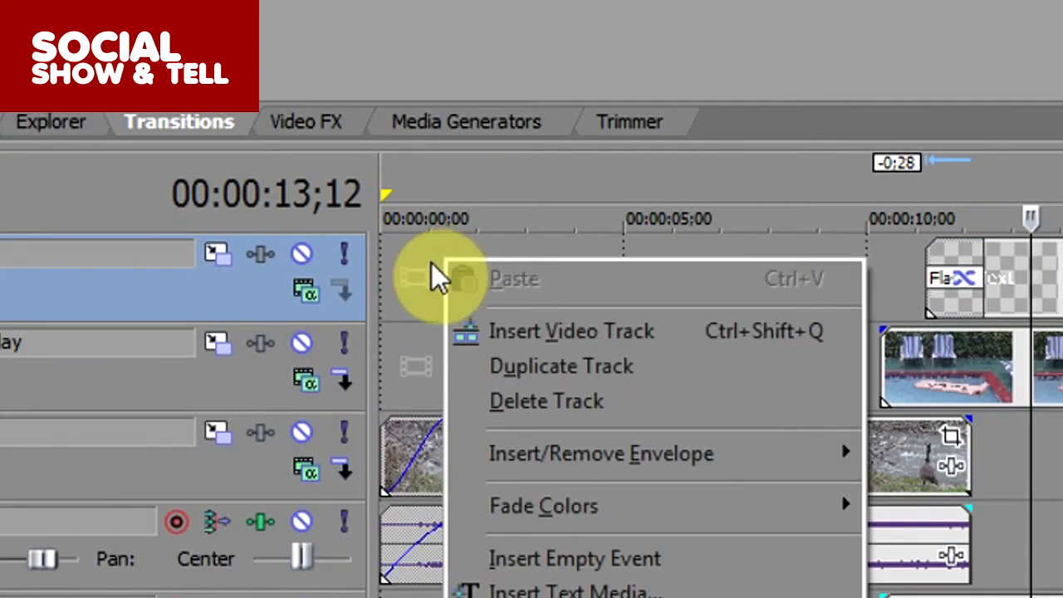
click(596, 399)
click(596, 330)
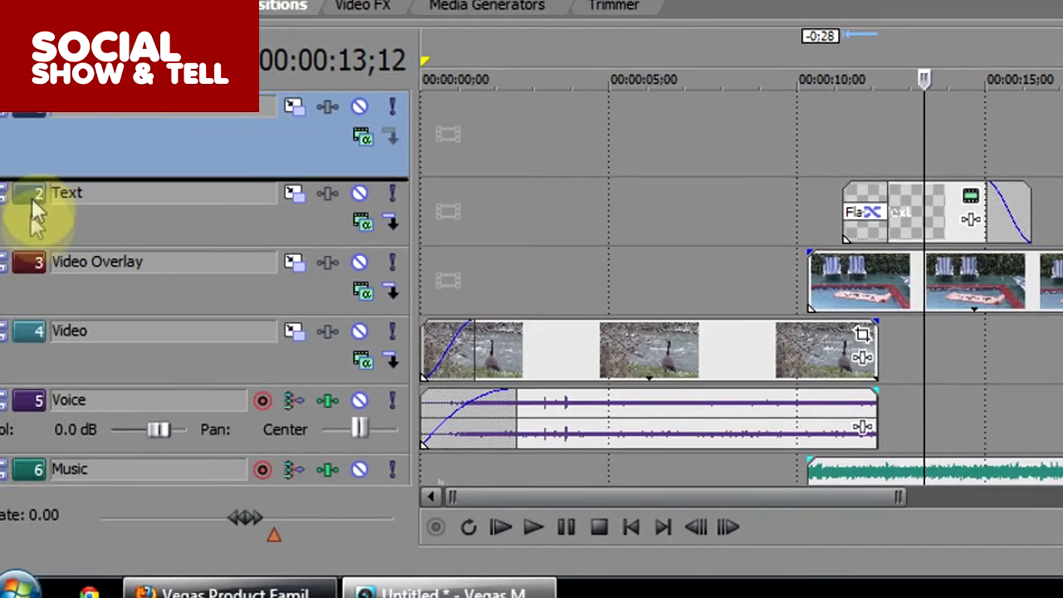
Move the Text track below the Video Overlay track, check the preview within the title, and move the track back above.
drag(32, 198, 34, 116)
drag(96, 197, 28, 330)
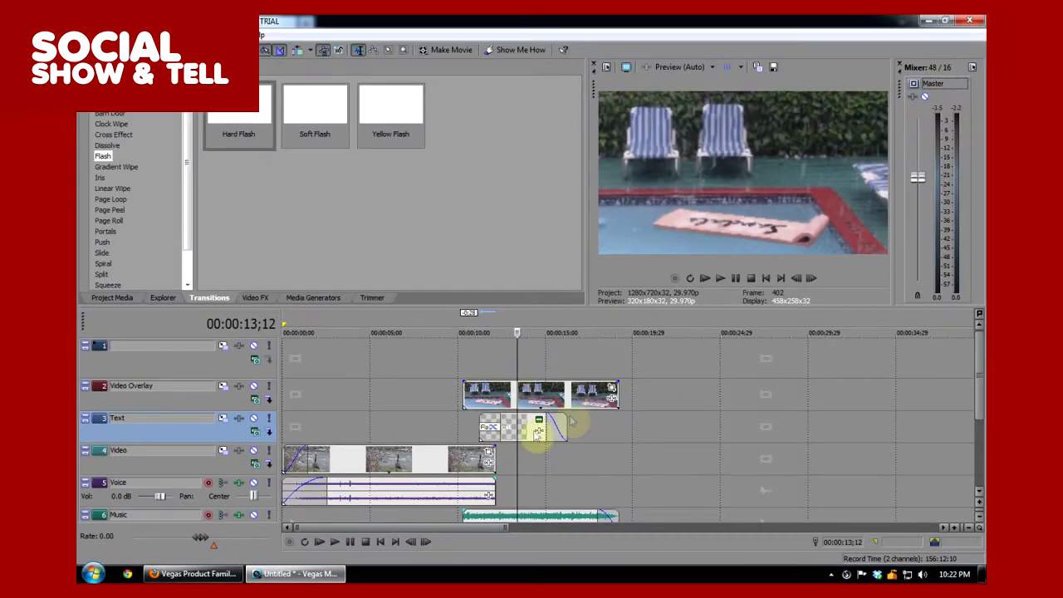
click(515, 370)
click(510, 427)
drag(260, 426, 106, 405)
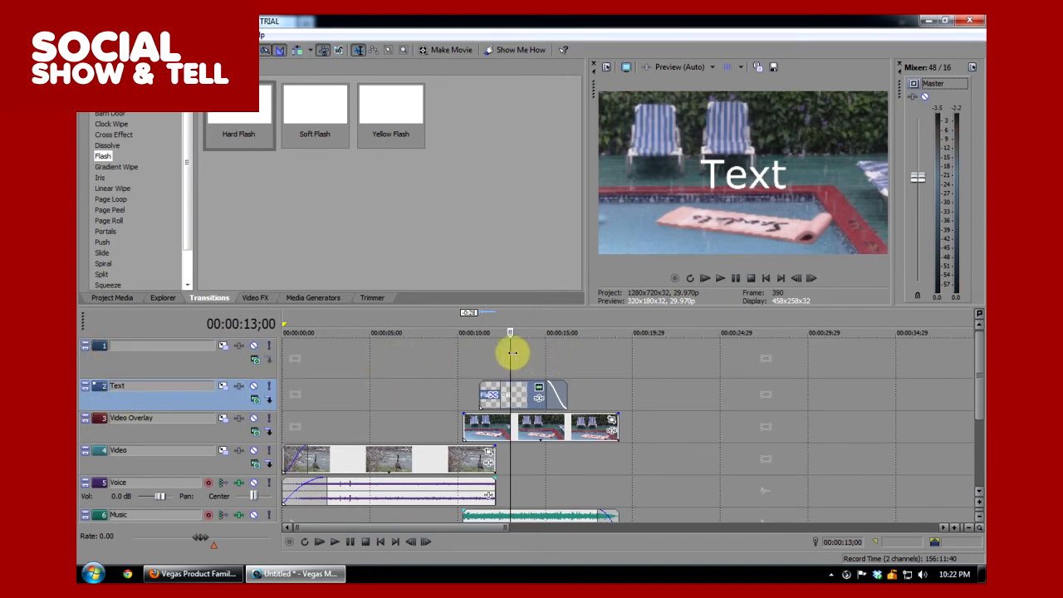
Align the text event's start with the pool clip's start, and place the playhead at 00:00:15;23.
drag(520, 397, 504, 398)
click(562, 369)
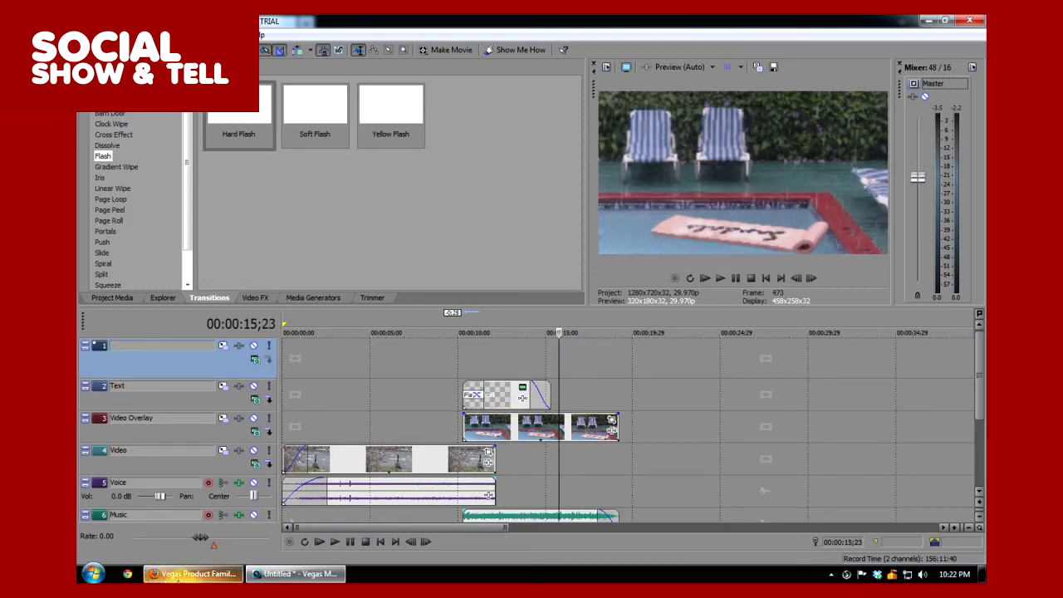
mouse_move(146, 569)
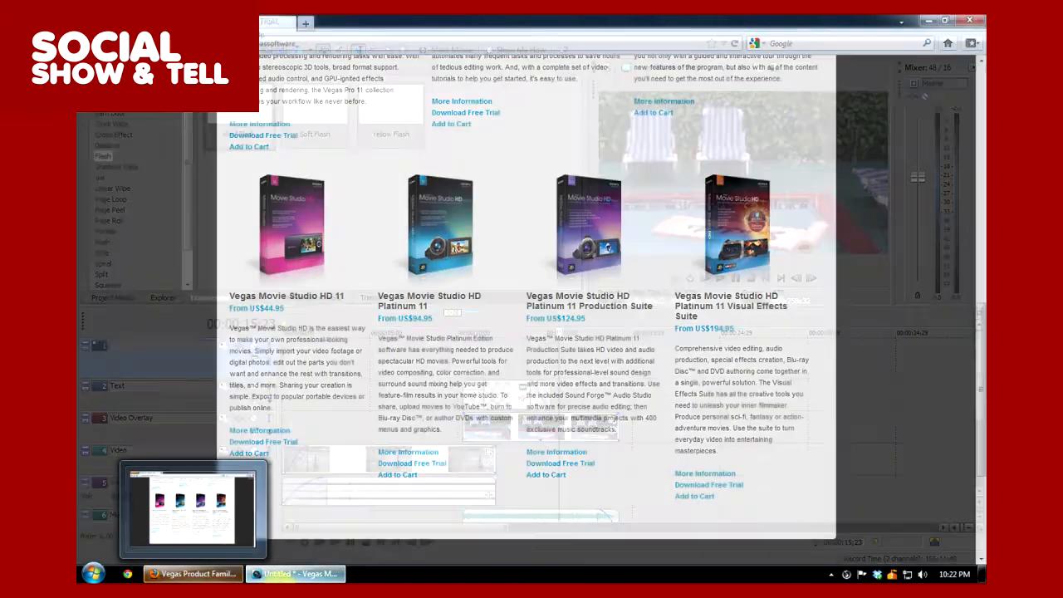
click(289, 577)
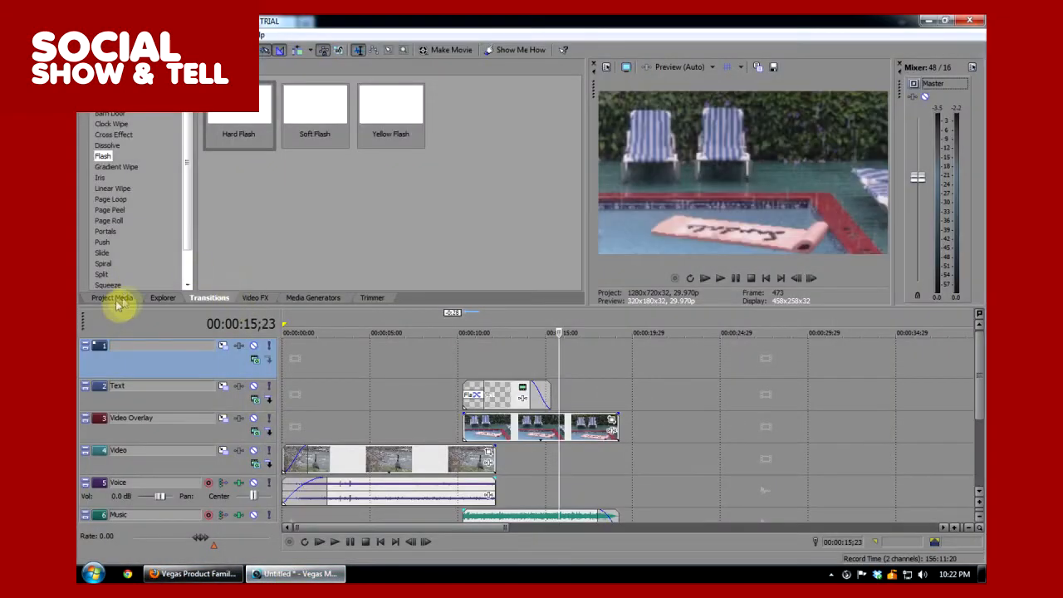
Add ccroweimage.png from the media files to the empty video track, starting where the text event ends.
click(162, 298)
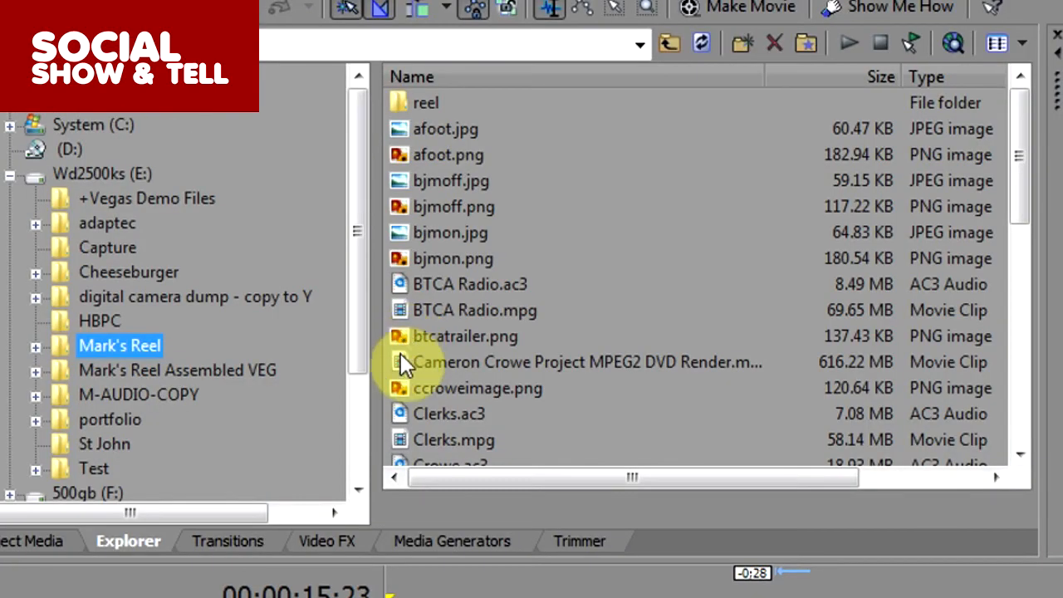
drag(399, 390, 887, 597)
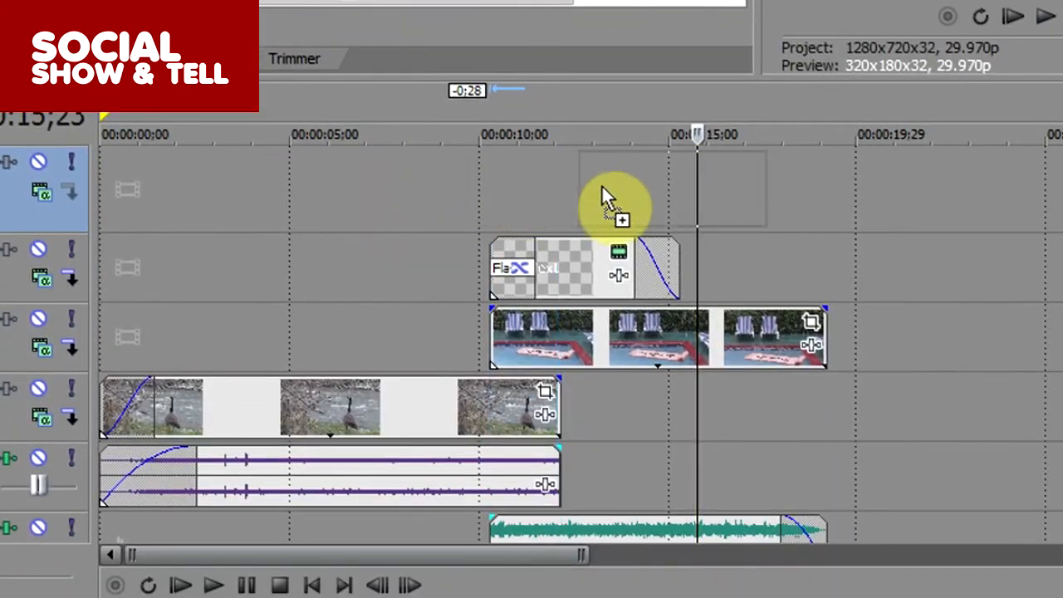
drag(602, 185, 692, 195)
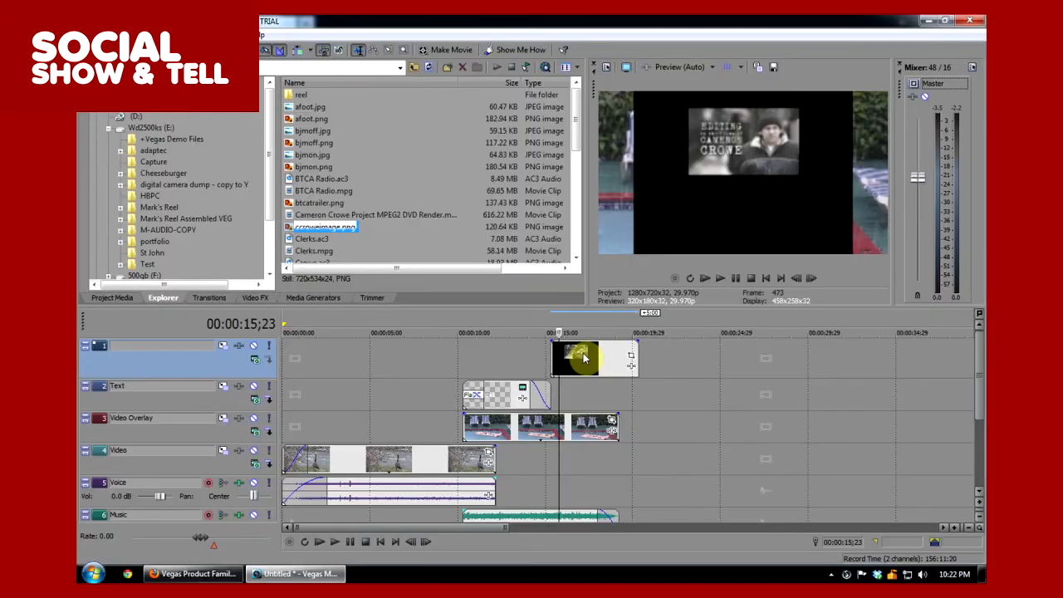
Check the image in the preview and shift its event earlier so it ends together with the pool clip.
click(749, 185)
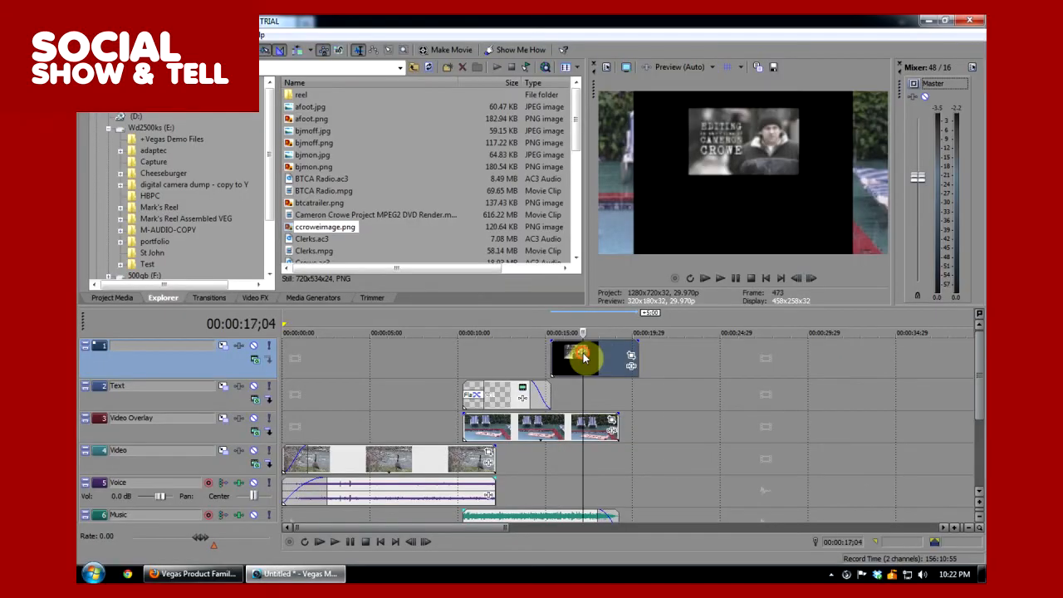
click(779, 187)
click(594, 356)
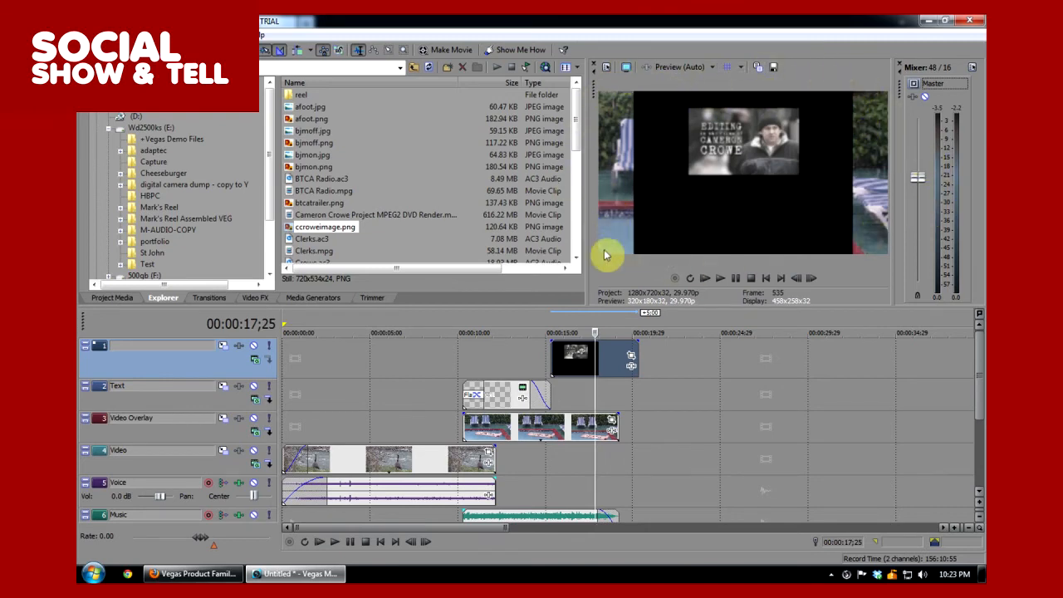
drag(589, 295, 592, 364)
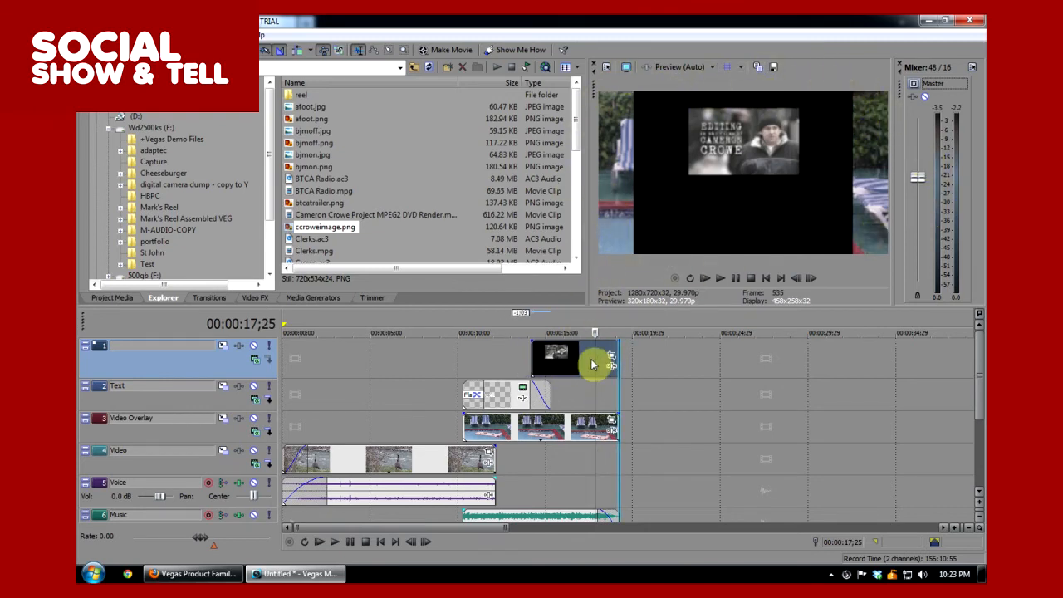
click(578, 396)
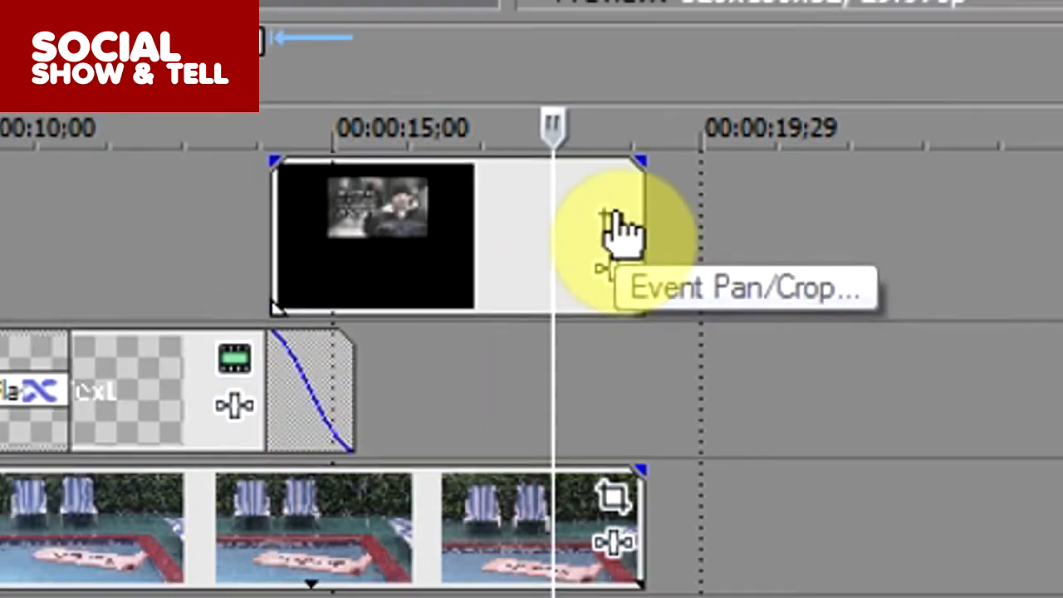
Open Event Pan/Crop for the image, widen the crop frame to 790.0, and move its center to X 306.5, Y 228.1.
click(613, 202)
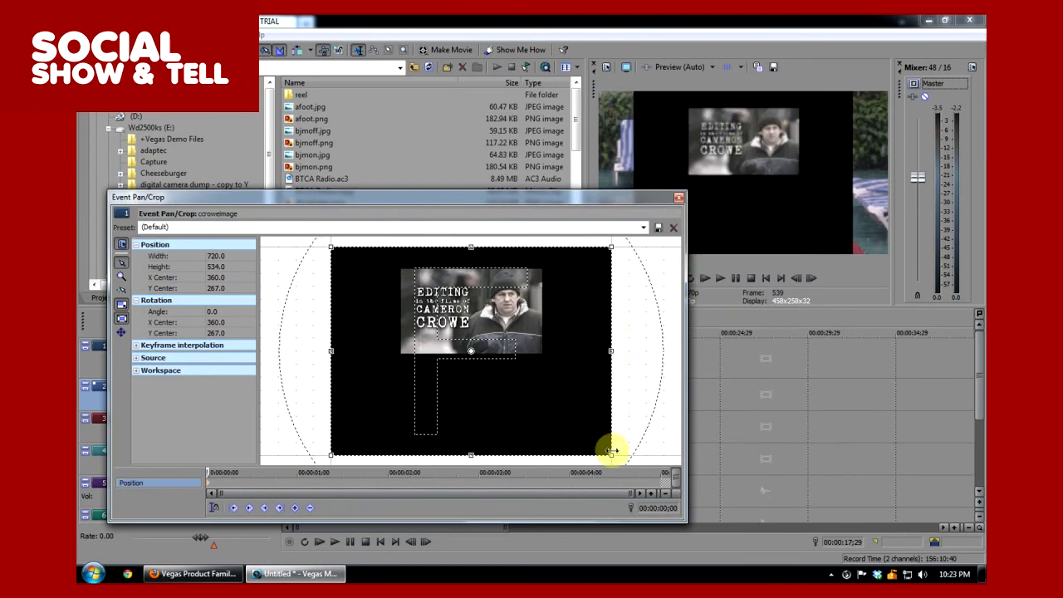
drag(611, 452, 661, 462)
drag(590, 396, 828, 152)
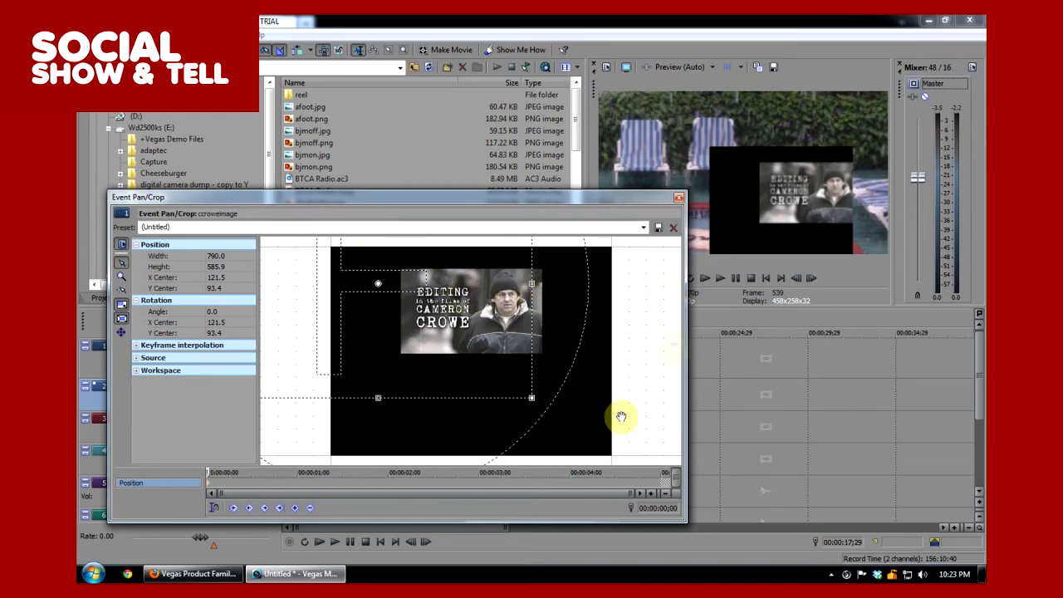
drag(461, 283, 534, 334)
Match the crop frame to the output aspect and move its center to X 382.7, Y 265.4.
right_click(521, 299)
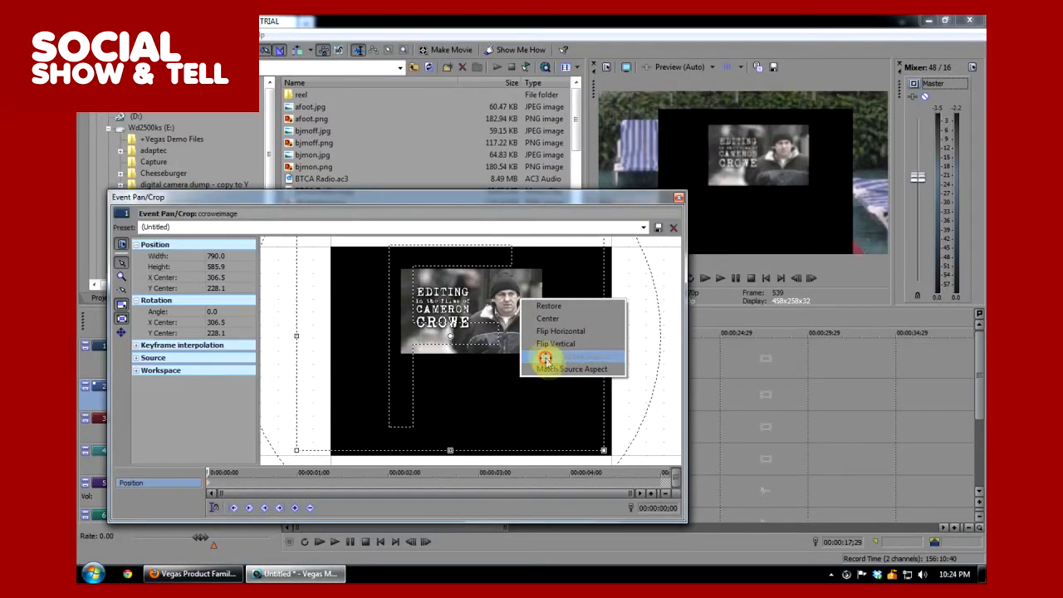
click(544, 358)
drag(534, 340, 565, 356)
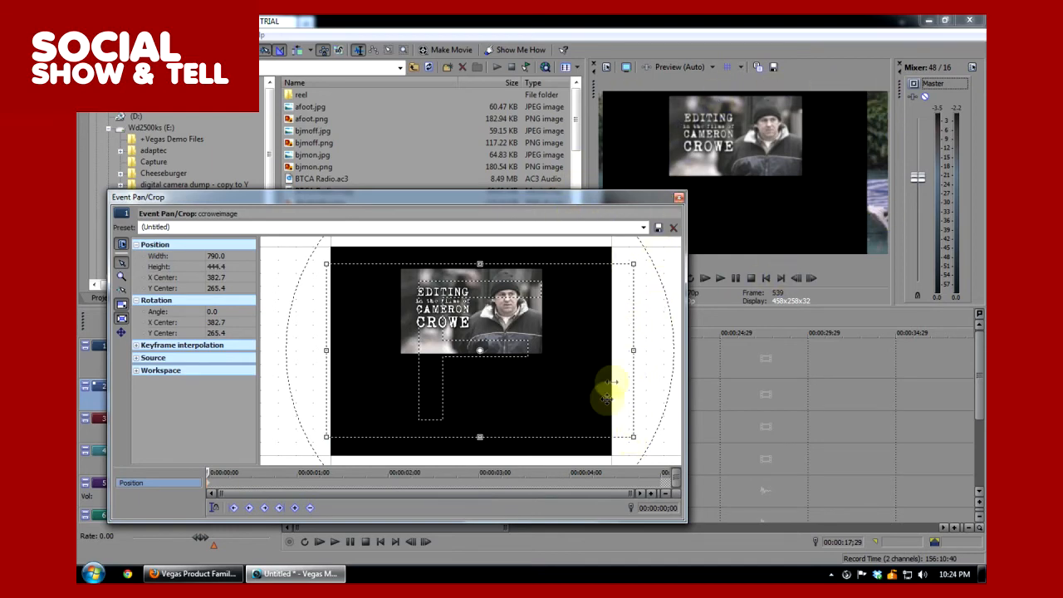
Try shrinking the crop frame to 299.6 by 168.5, and enlarge it to 1,205.0 by 677.8.
drag(633, 438, 538, 384)
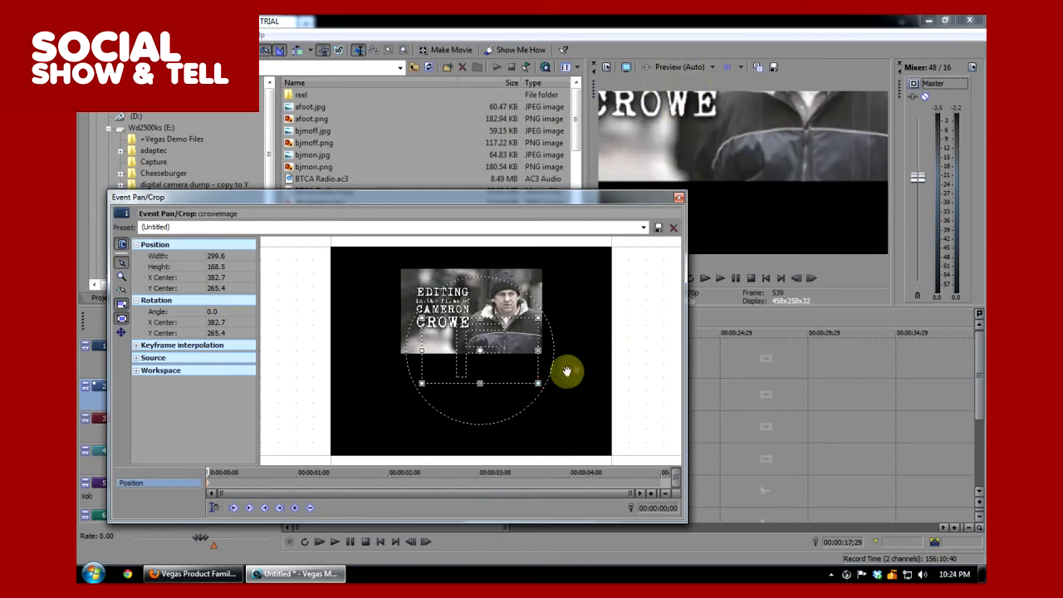
drag(539, 384, 698, 499)
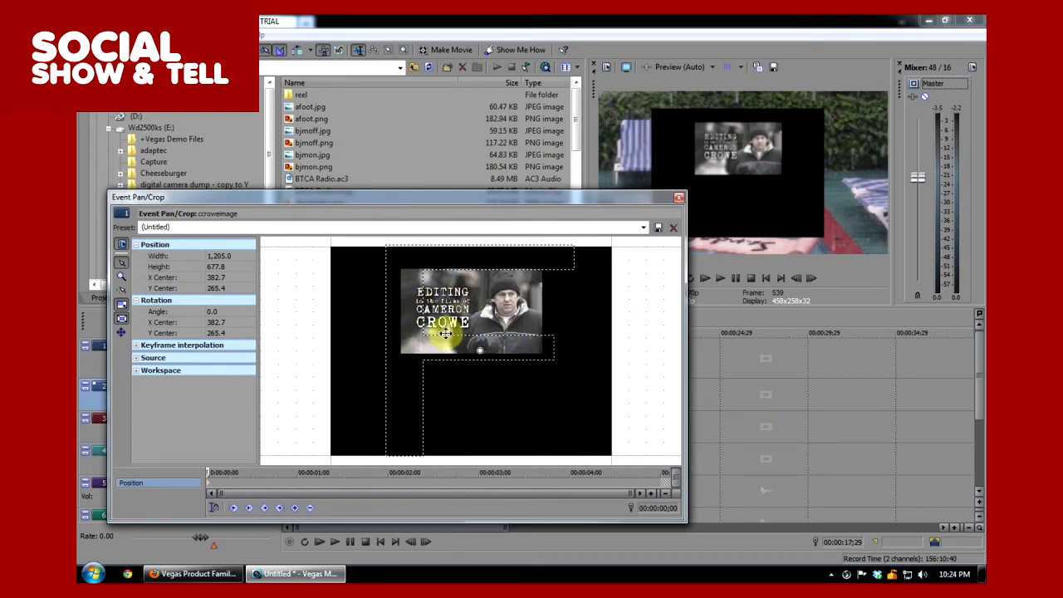
Enlarge the crop frame to 2,766.4 by 1,556.1 and move its center to X -561.7, Y -185.7, placing the image small in the preview's lower-right corner.
click(121, 276)
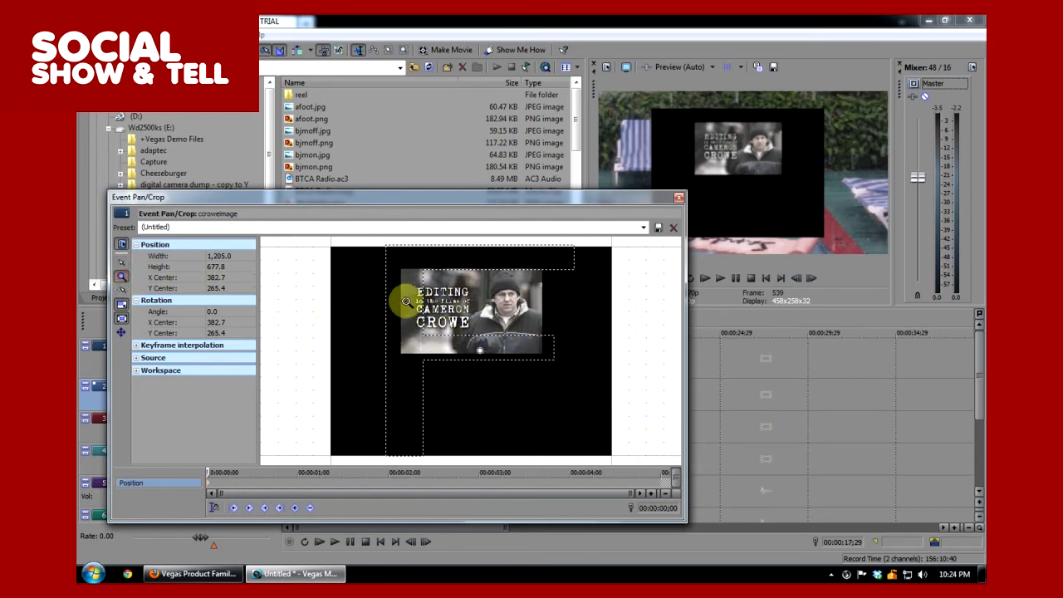
right_click(333, 283)
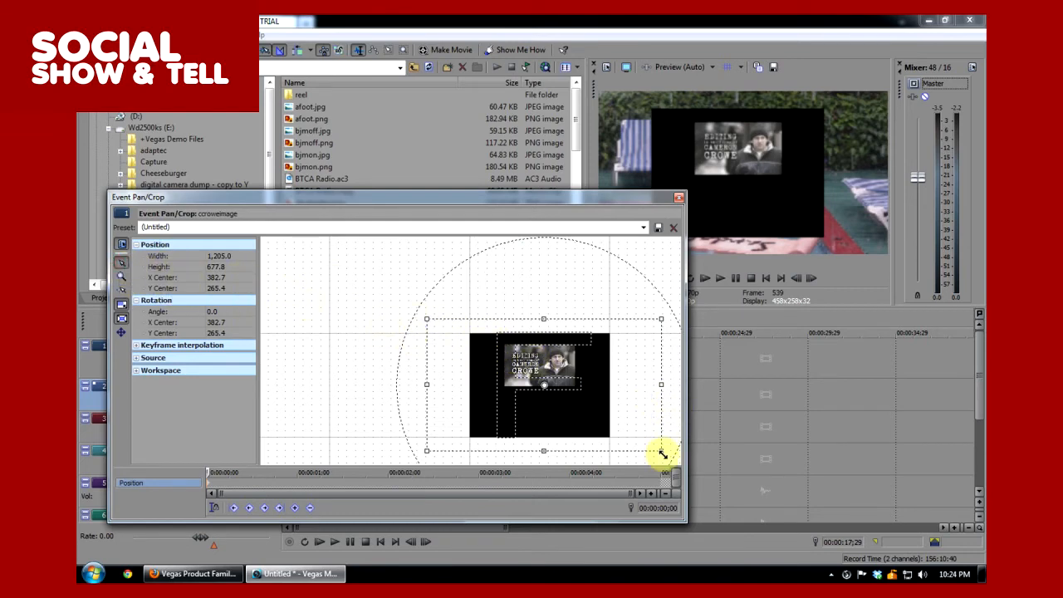
drag(662, 452, 727, 488)
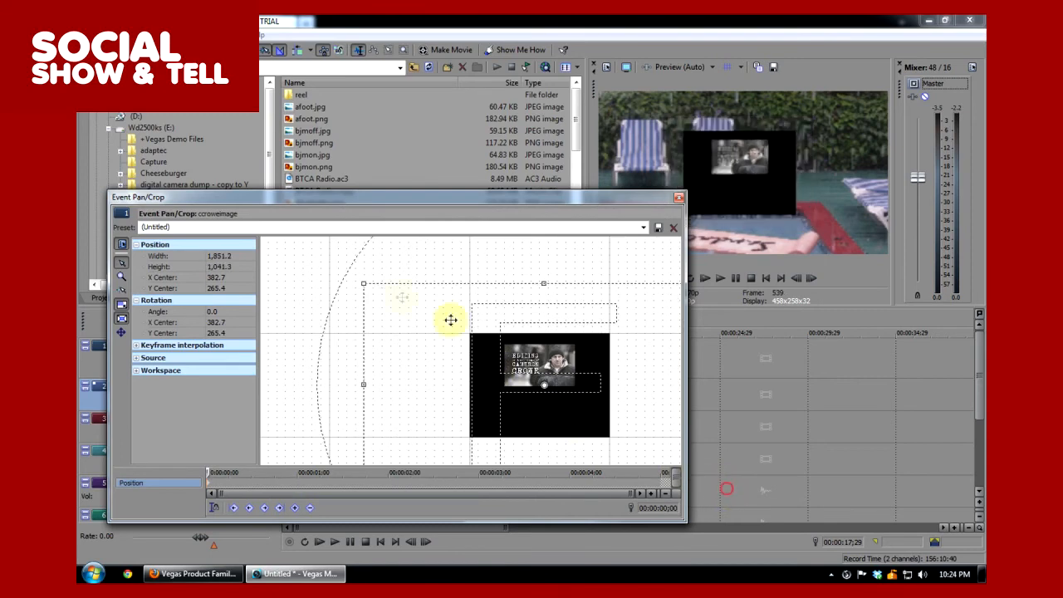
drag(362, 284, 274, 225)
drag(623, 298, 440, 211)
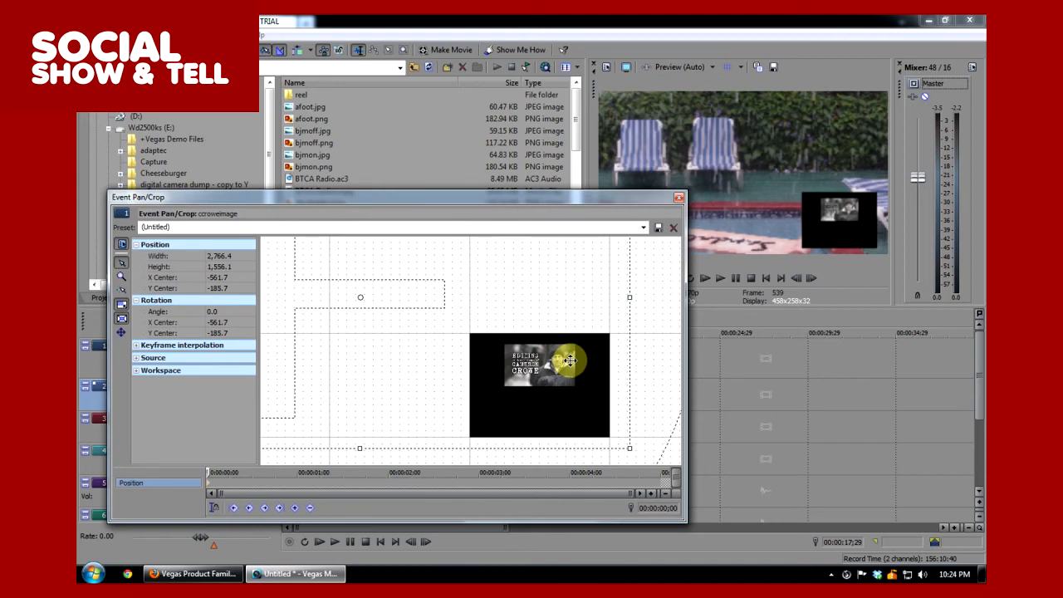
Enlarge the crop frame to 3,383.0 by 1,902.9, move its center to X -860.2, Y -318.8, and close Event Pan/Crop.
drag(629, 450, 689, 491)
drag(636, 411, 586, 387)
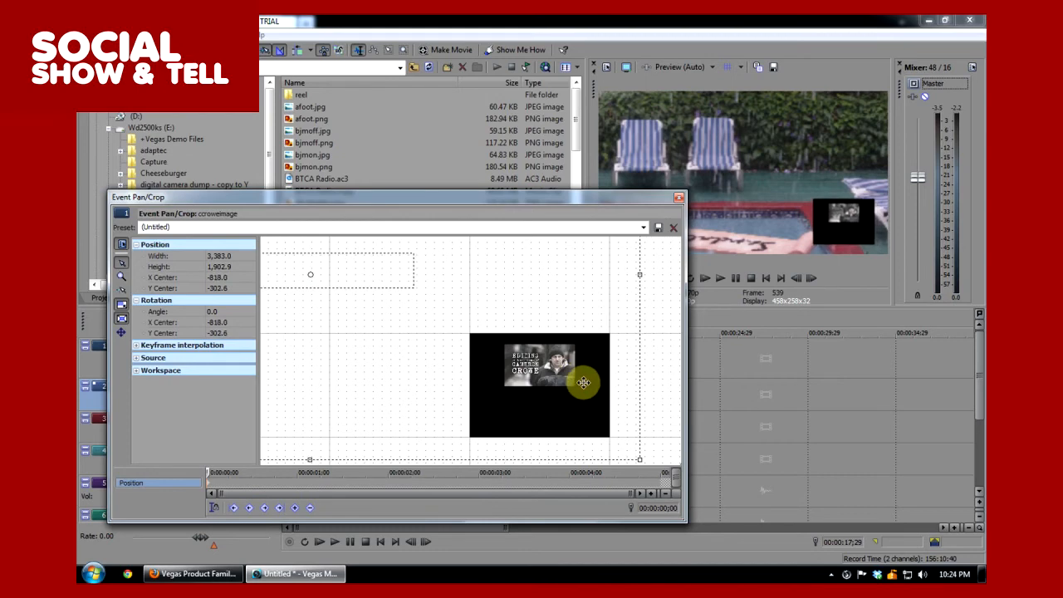
drag(571, 380, 551, 398)
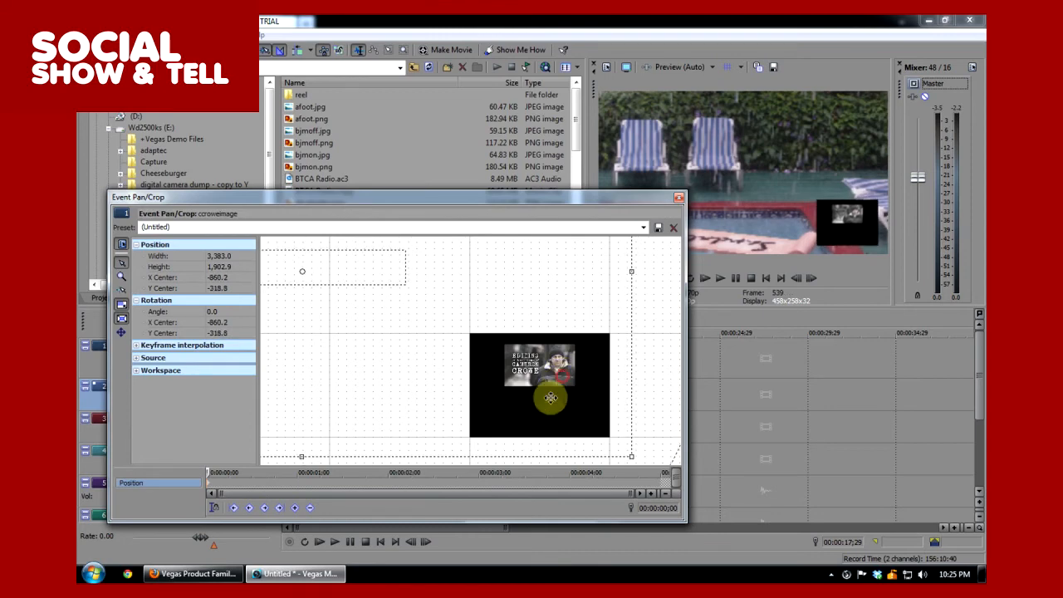
click(679, 200)
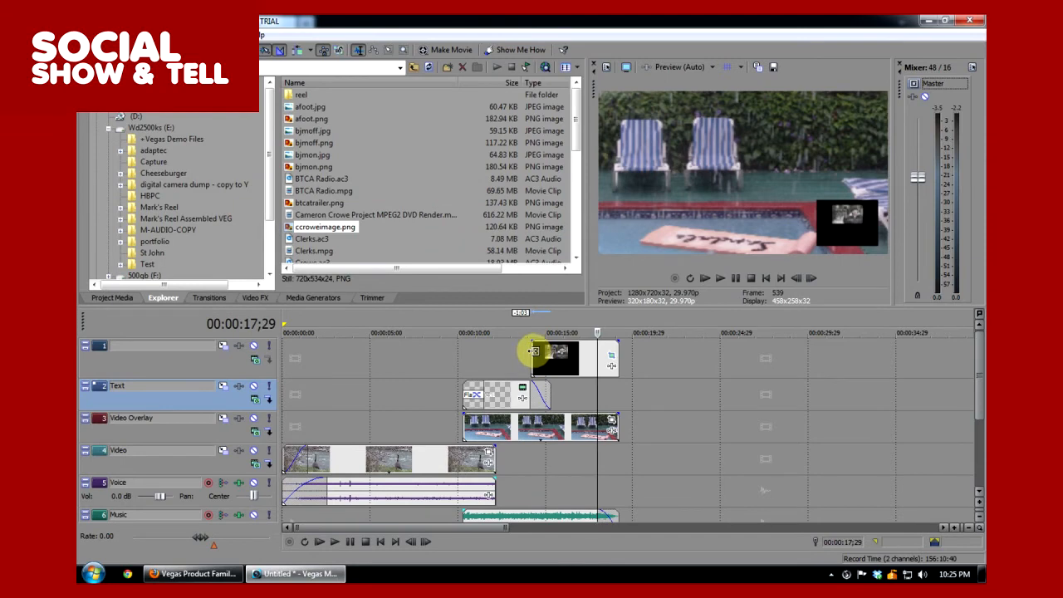
Extend the image event's start back to about 2 seconds, fade out its end, and play back the fade.
drag(534, 355, 318, 354)
drag(365, 391, 603, 391)
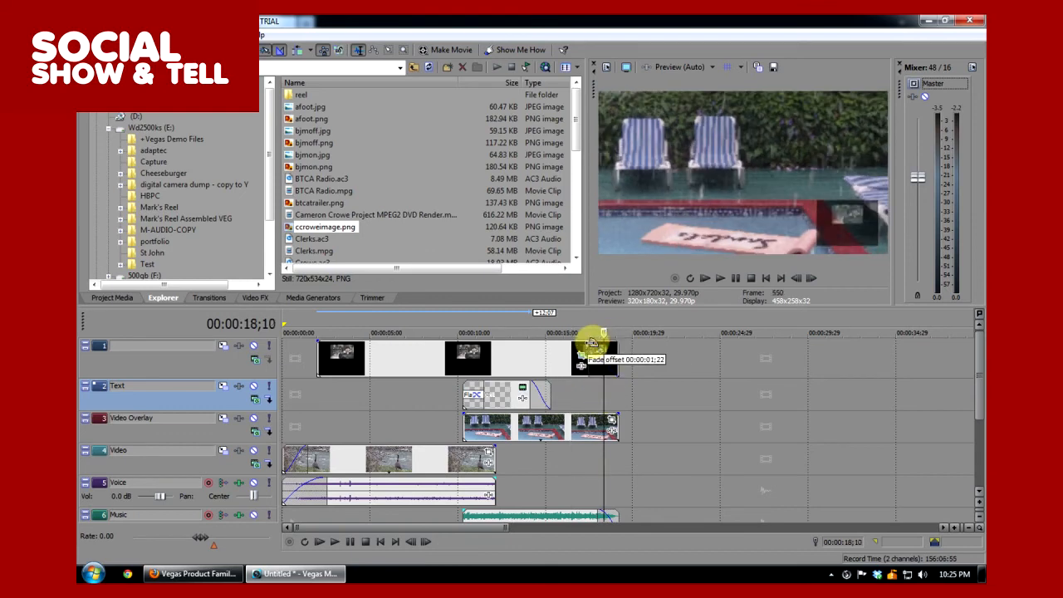
click(574, 395)
key(space)
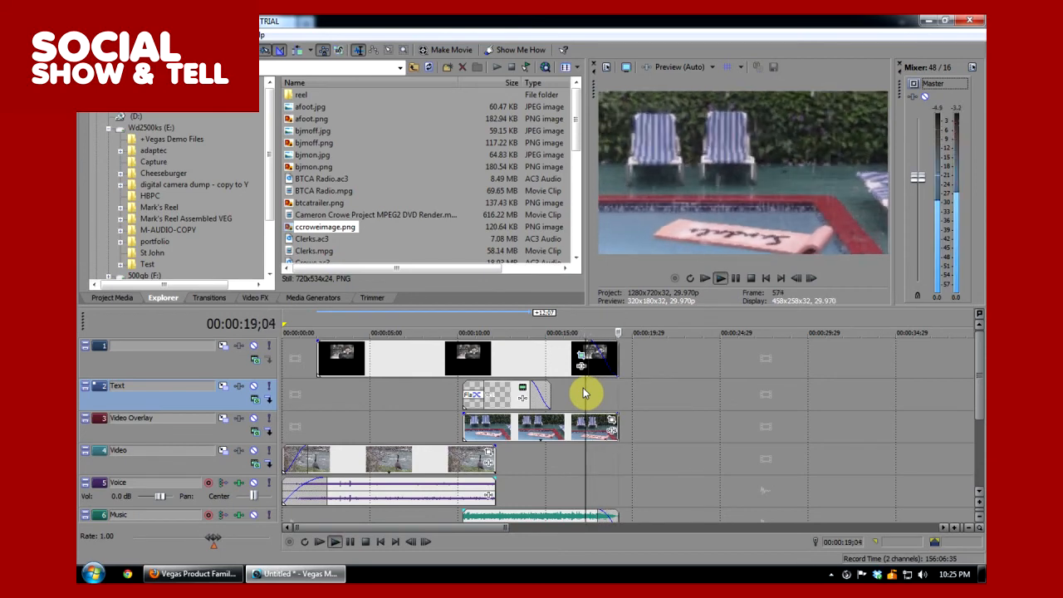
key(space)
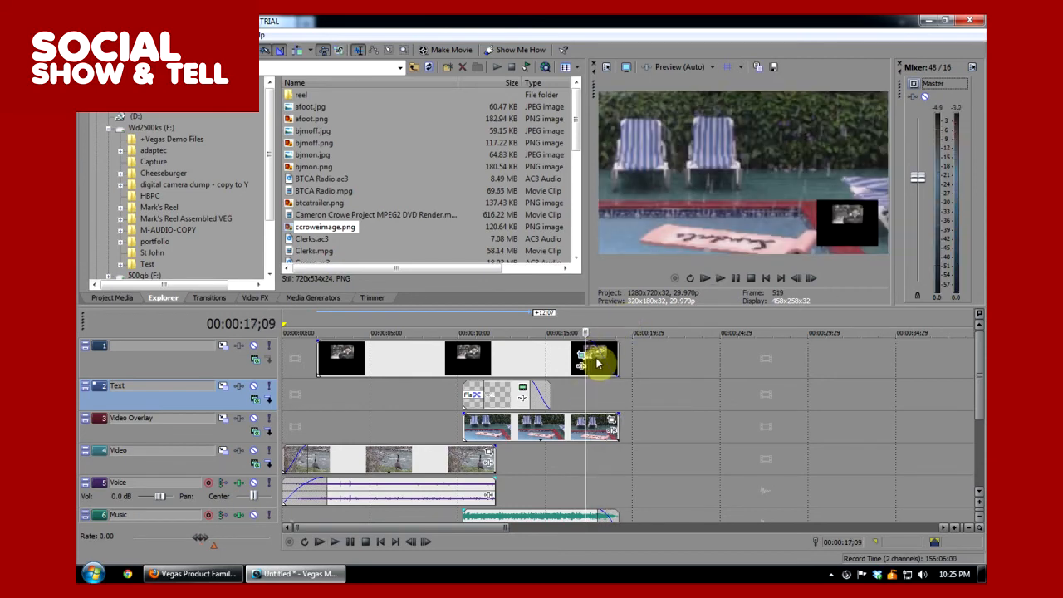
Add a fade-in to the start of the image event on track 1 and select the event.
drag(317, 343, 344, 349)
click(418, 366)
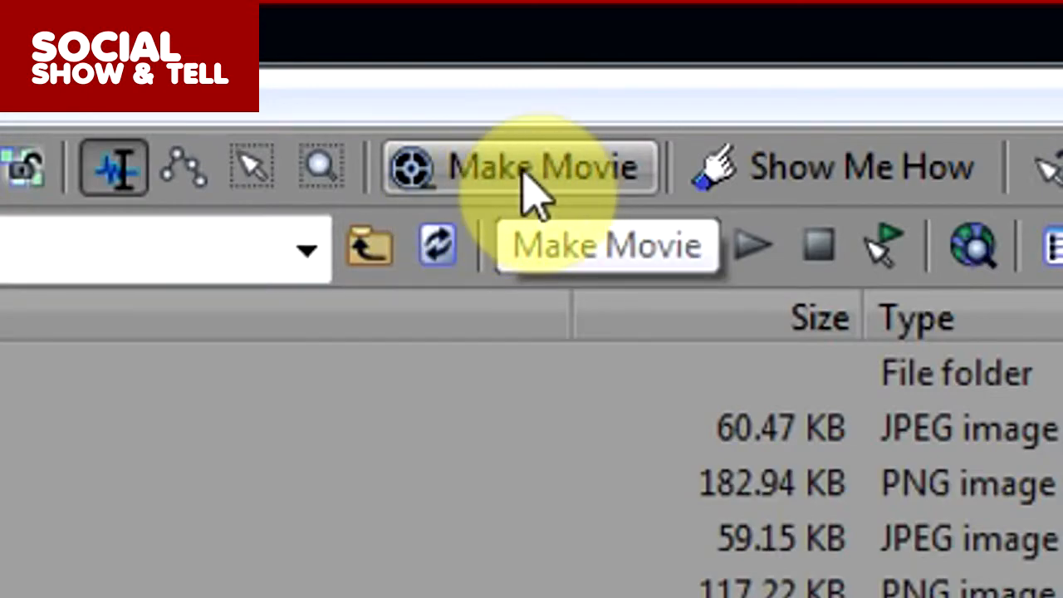
Open the Make Movie YouTube upload form and examine its title, description, category, tags and render quality settings.
click(525, 176)
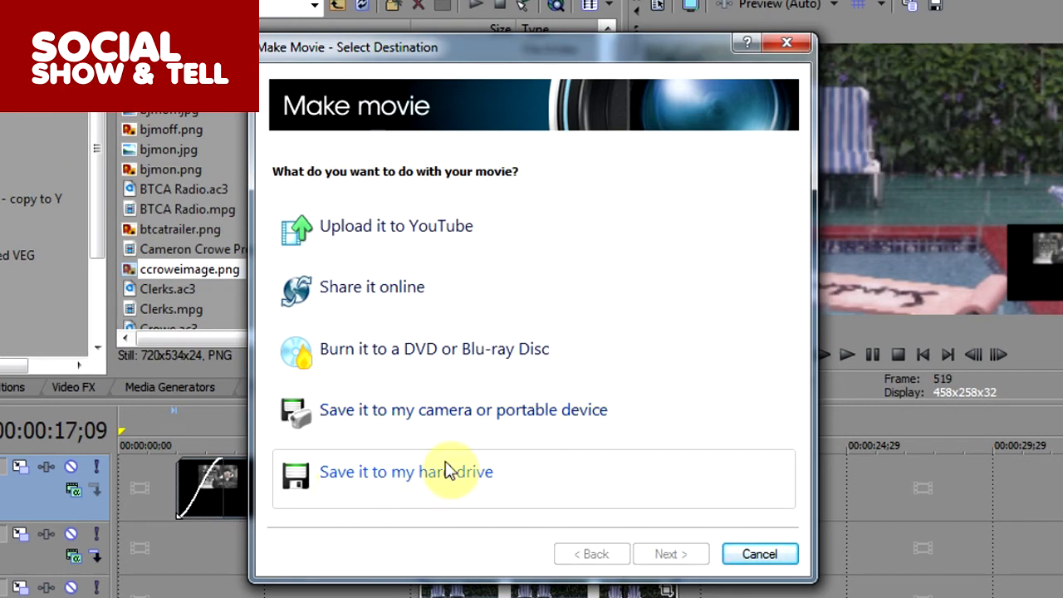
click(532, 245)
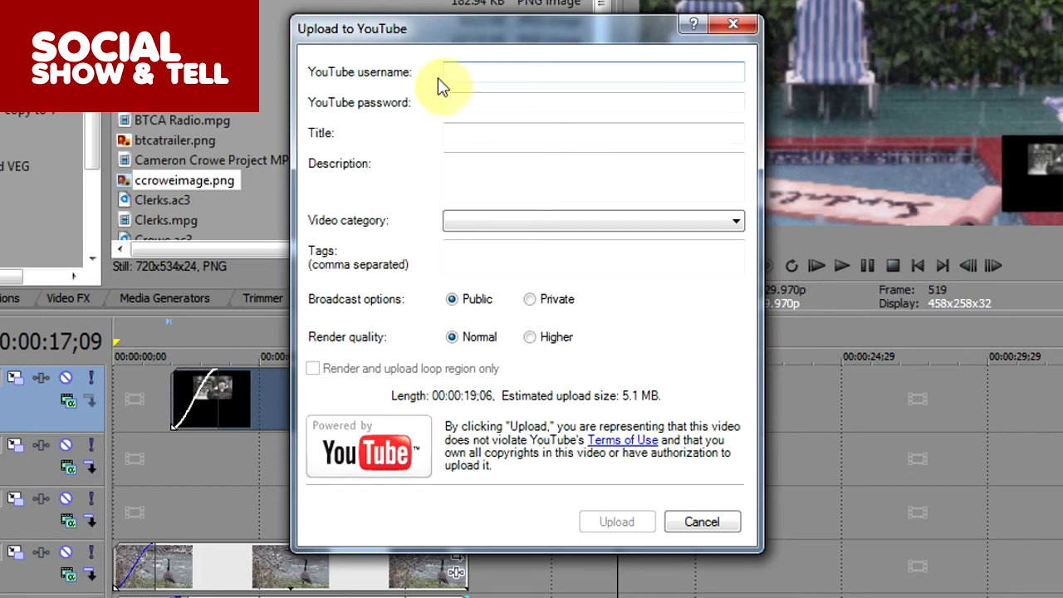
click(460, 132)
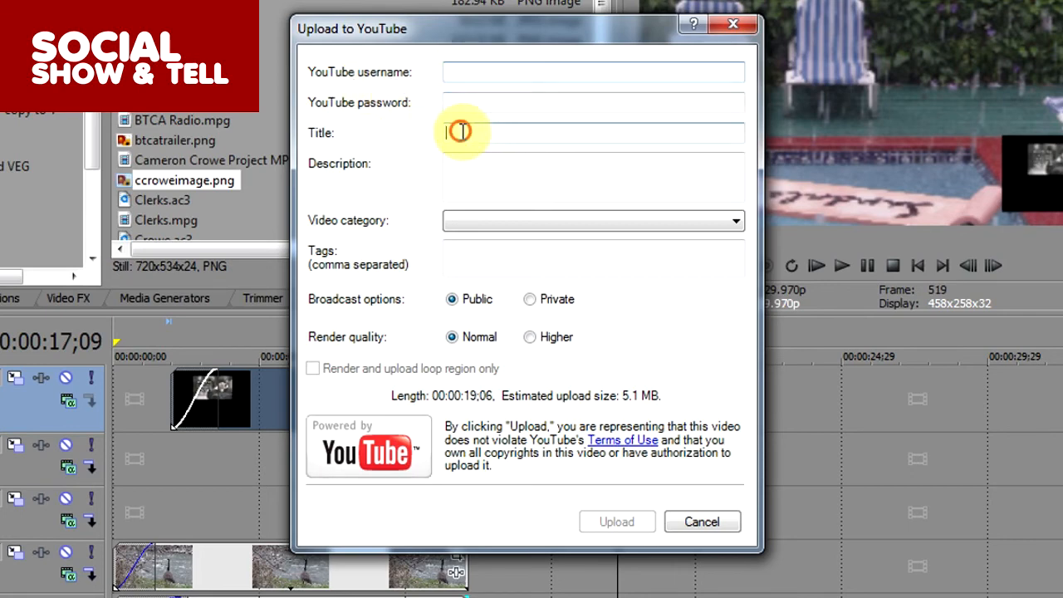
click(482, 178)
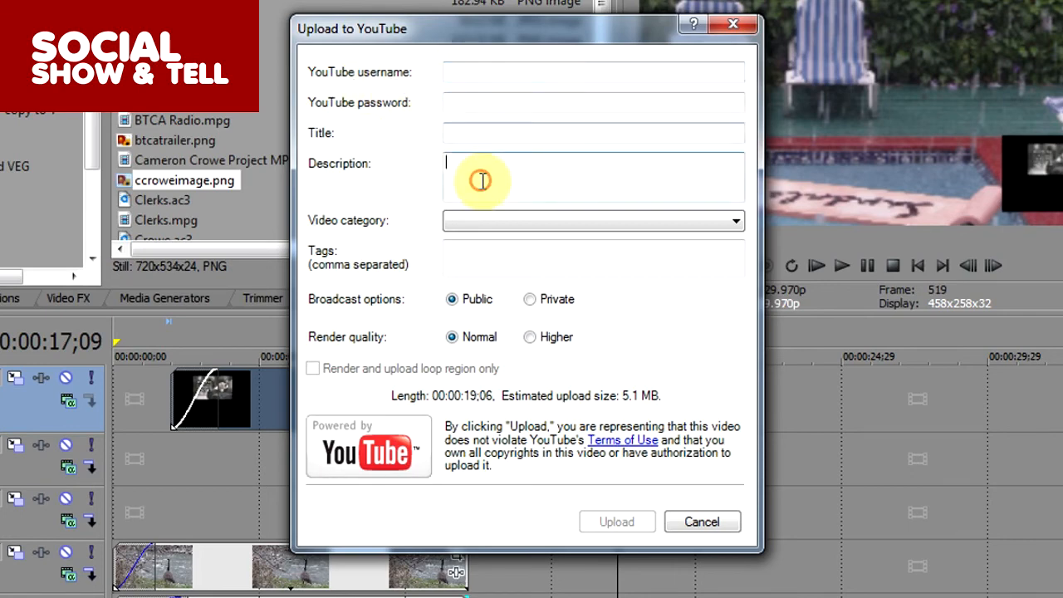
click(481, 222)
click(410, 182)
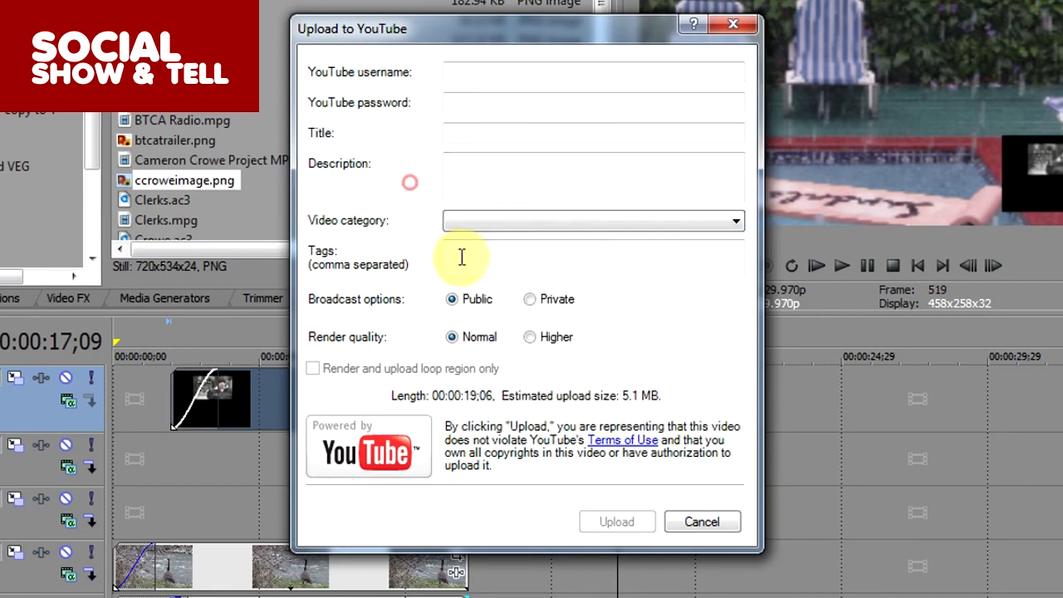
click(506, 256)
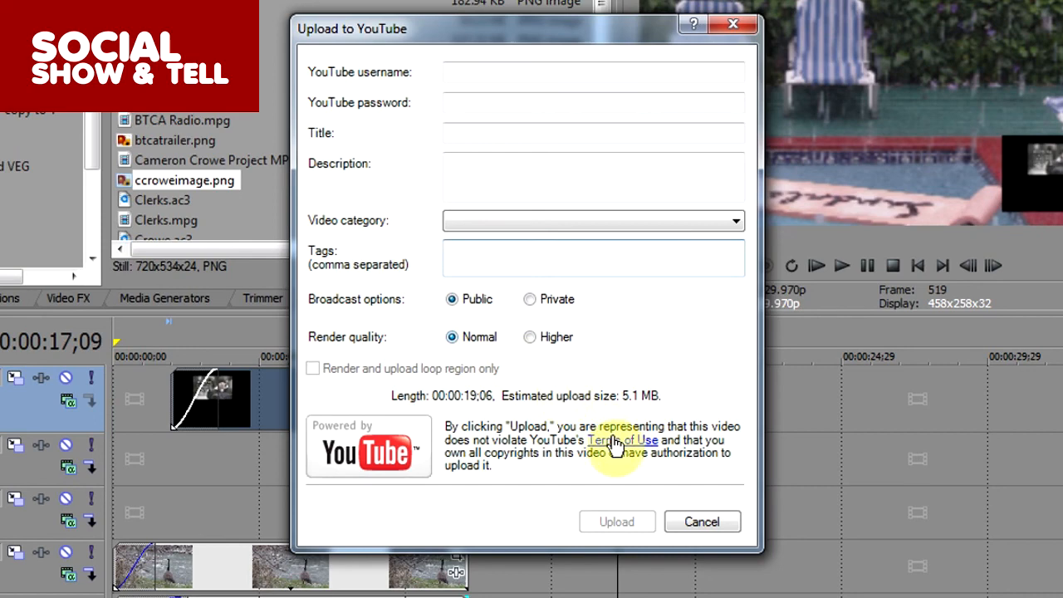
click(530, 338)
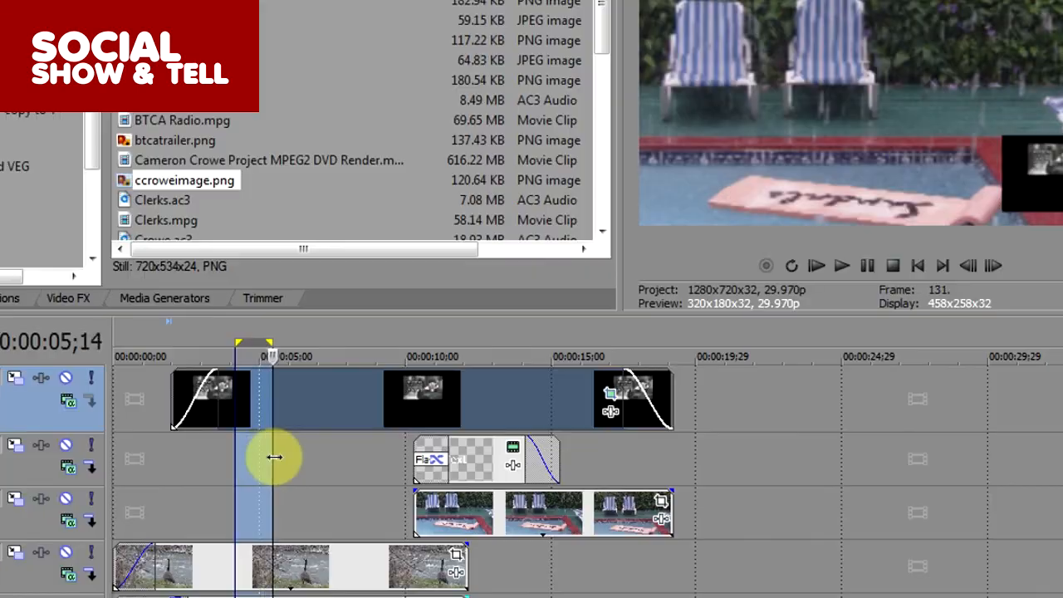
Mark a loop region on the timeline from about 3 seconds to 00:00:18;02.
click(280, 456)
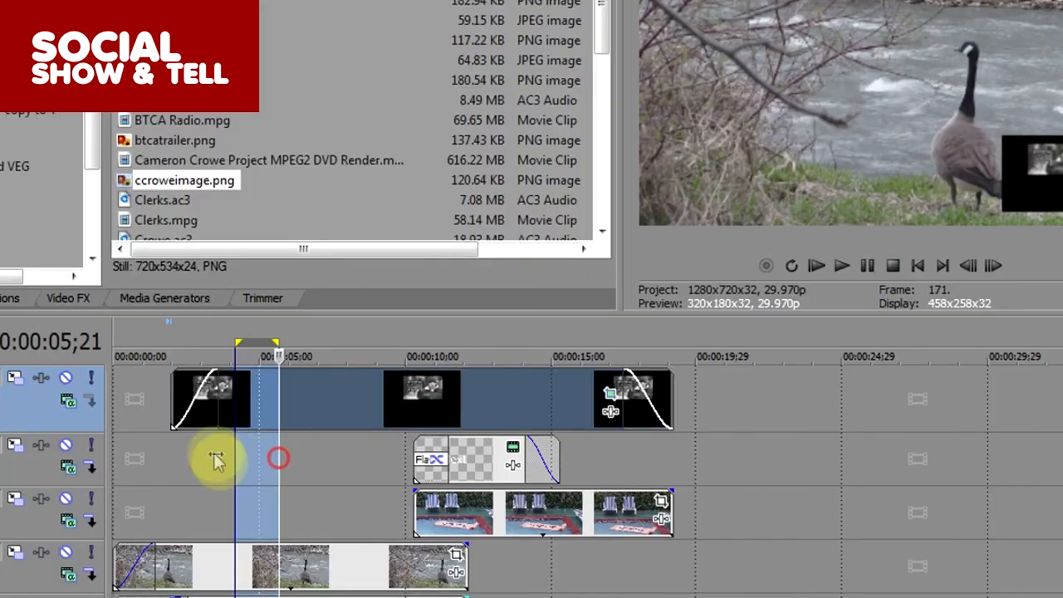
click(221, 457)
drag(202, 458, 642, 458)
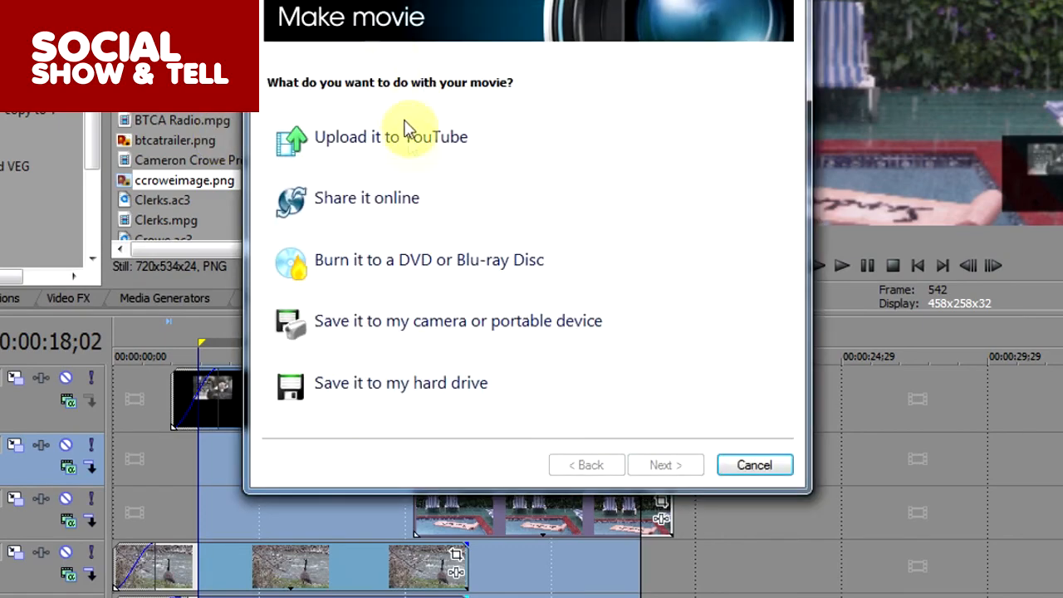
Review the Render and upload loop region only option in the YouTube upload form, and cancel the form.
click(407, 133)
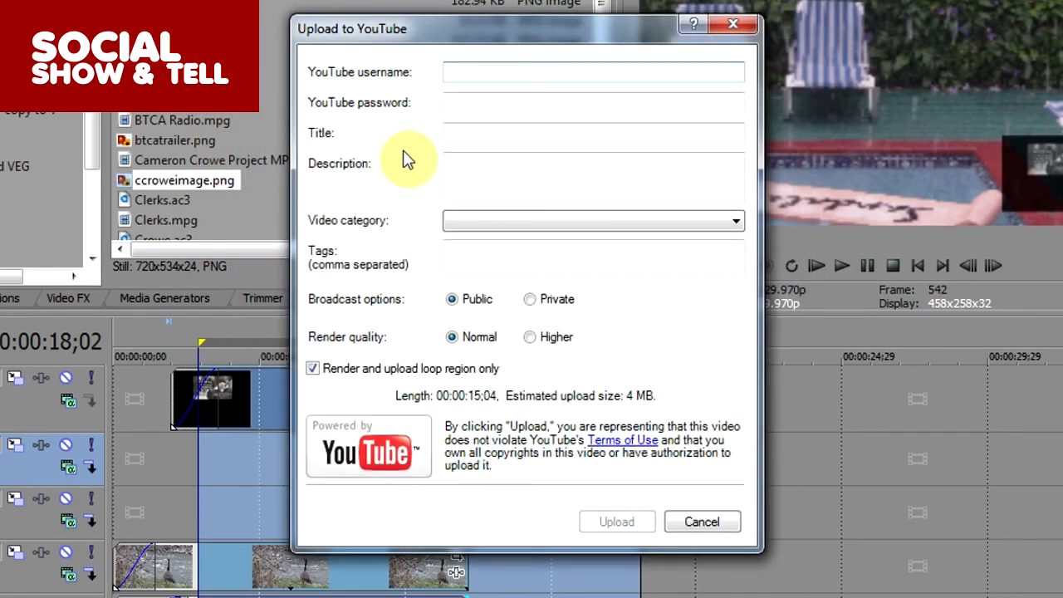
click(313, 369)
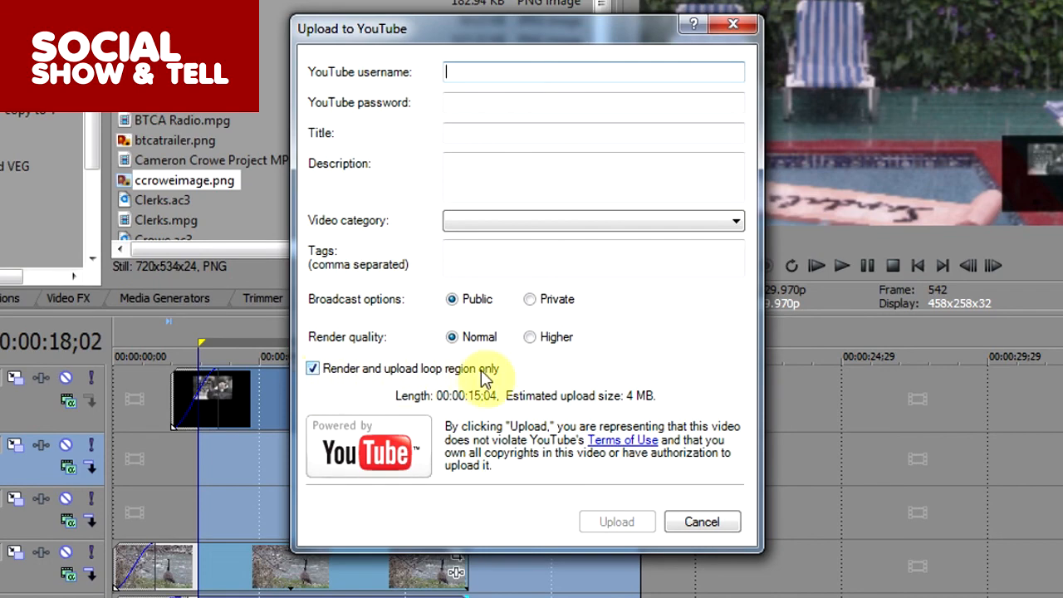
click(703, 520)
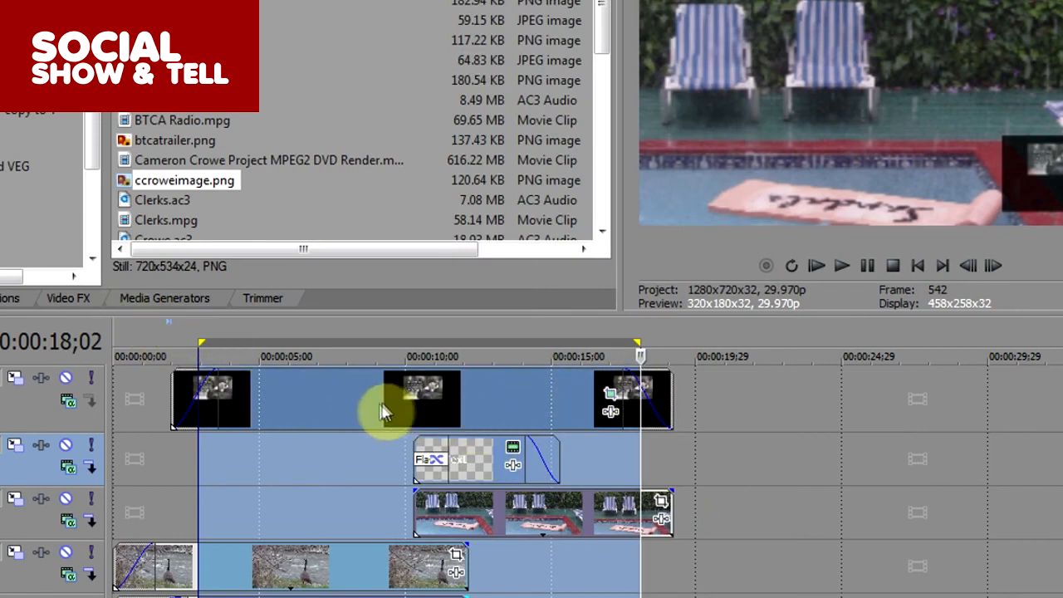
Reopen the Make Movie YouTube upload form for the marked loop region.
click(17, 2)
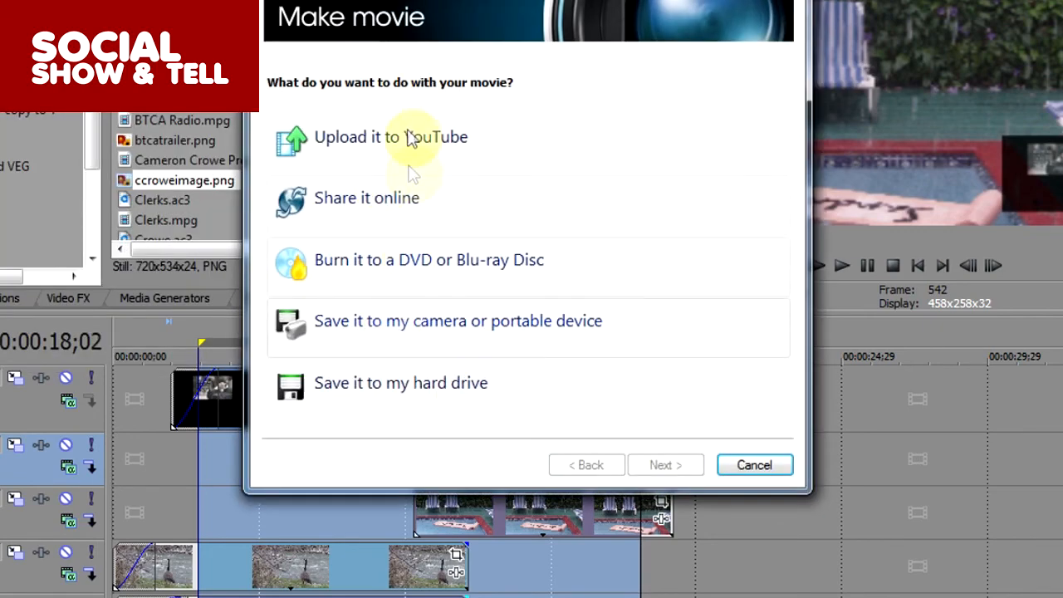
click(402, 134)
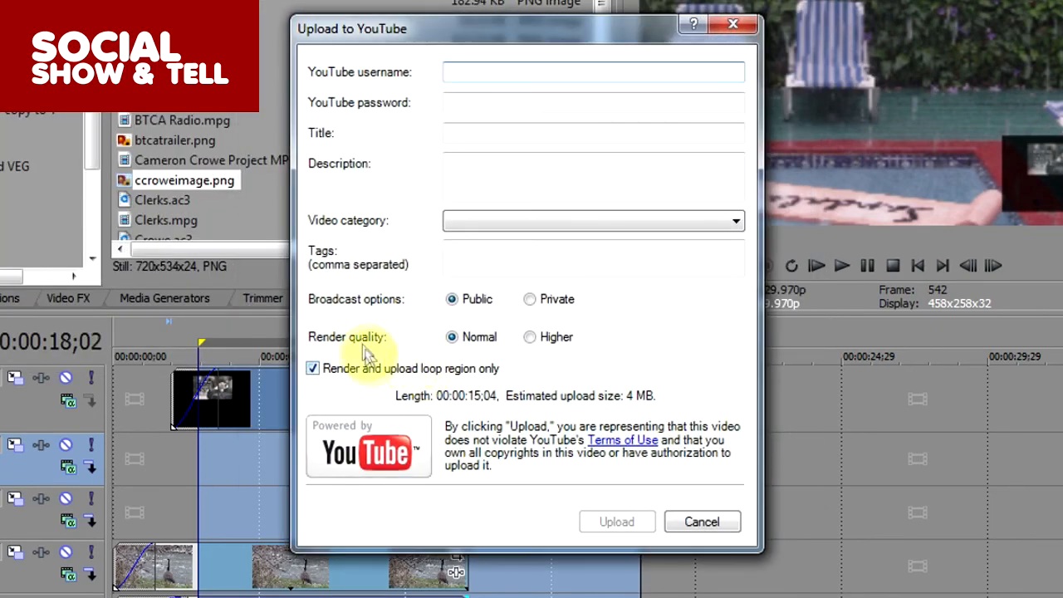